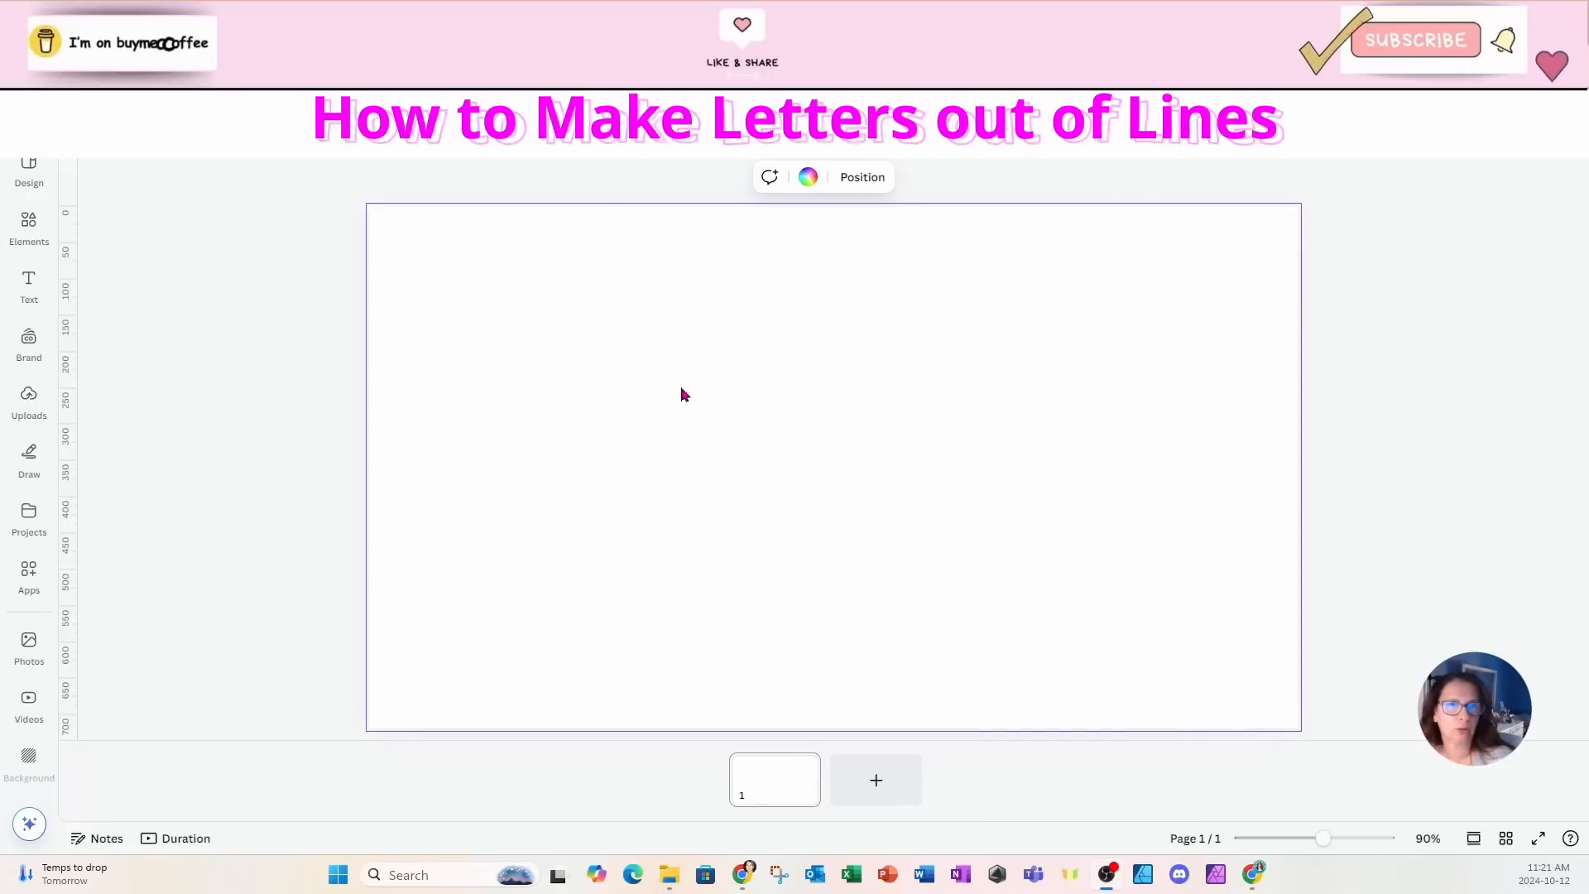
# Check the blank design's type and pixel dimensions in the file details.
pyautogui.click(69, 118)
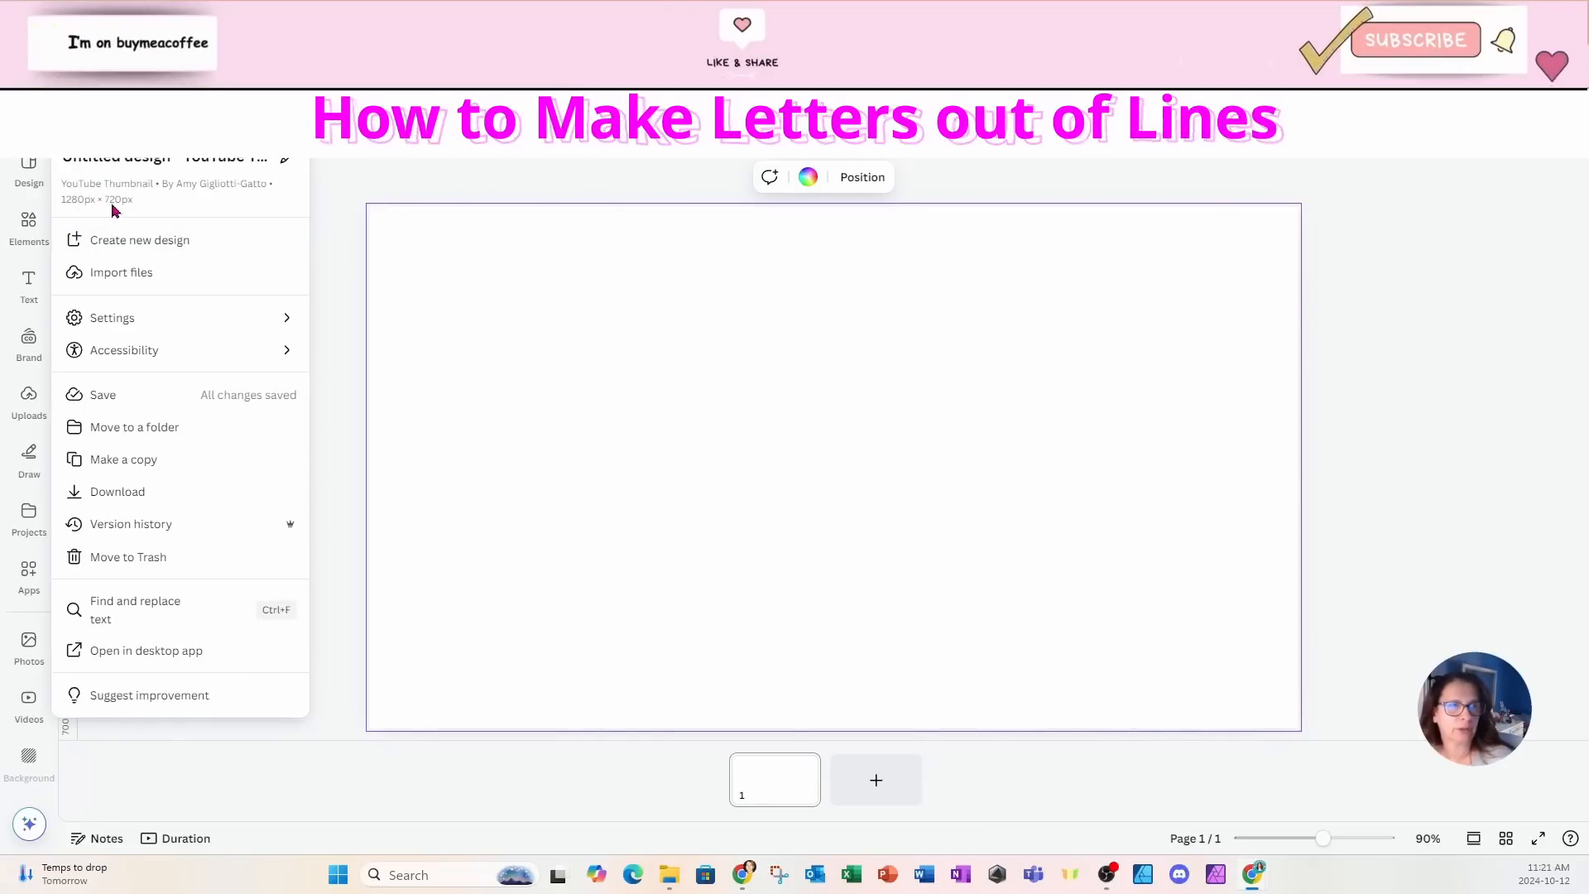
pyautogui.click(552, 312)
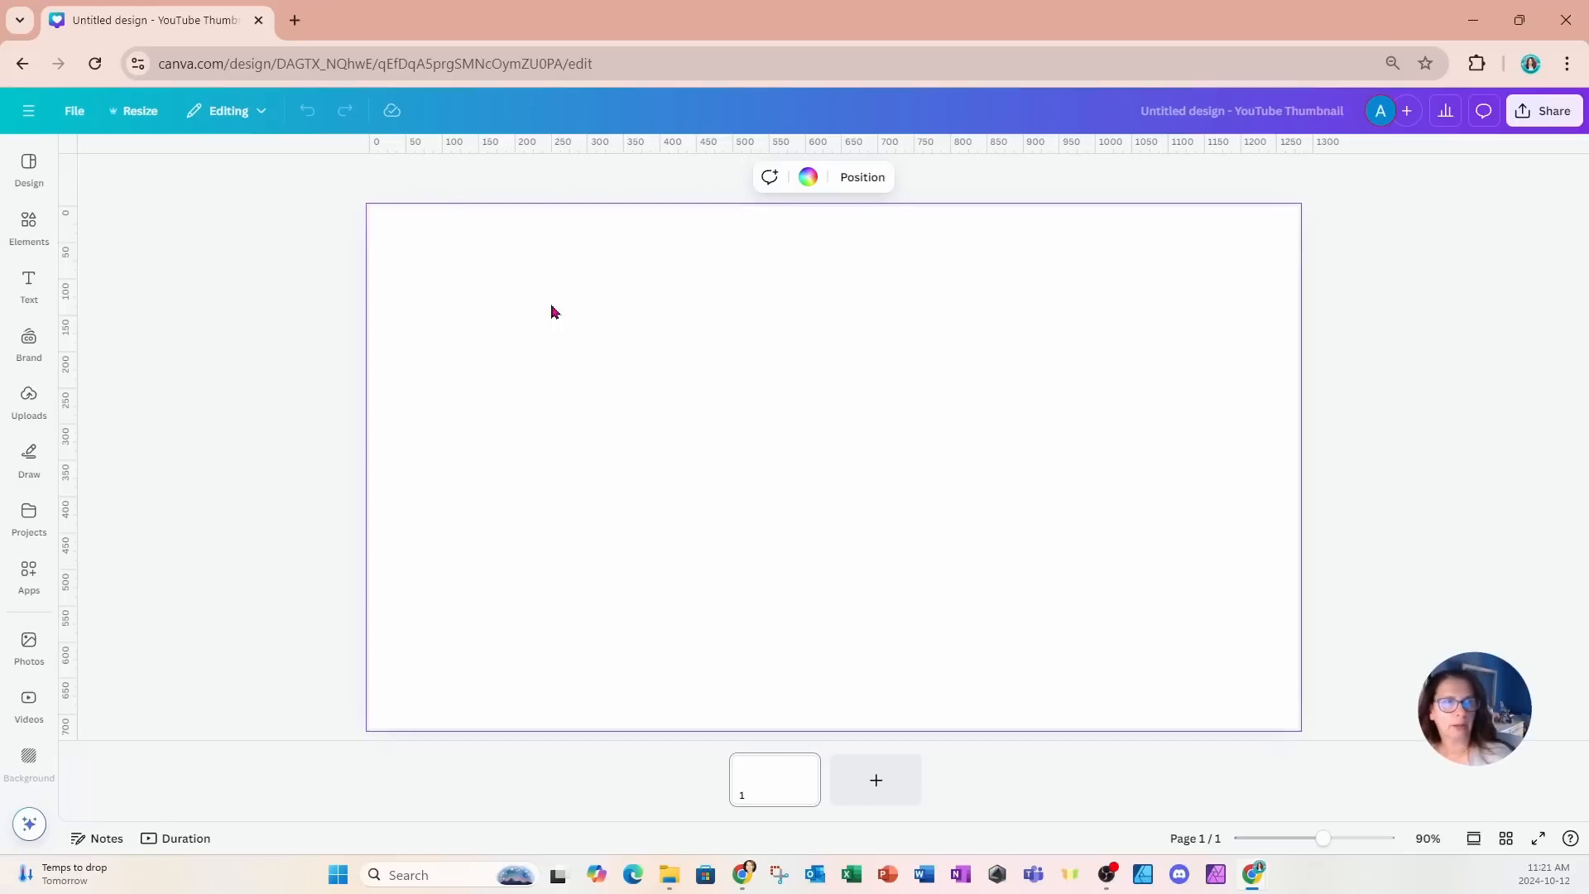
# Add a straight line shape to the blank page and rotate it to -90° so it stands vertical.
pyautogui.click(29, 225)
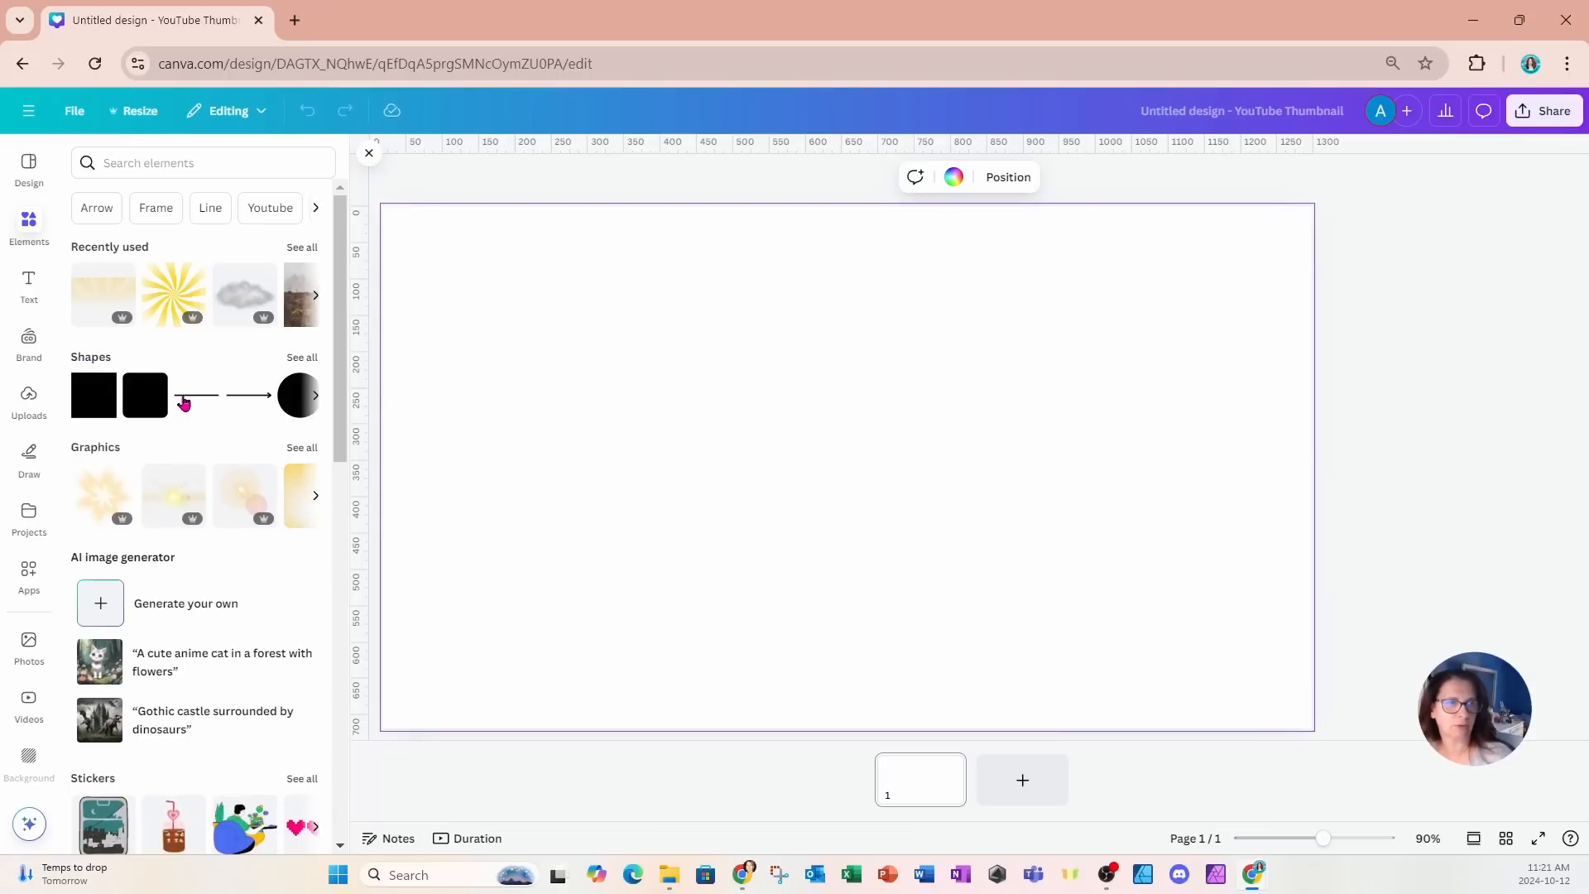
pyautogui.click(184, 402)
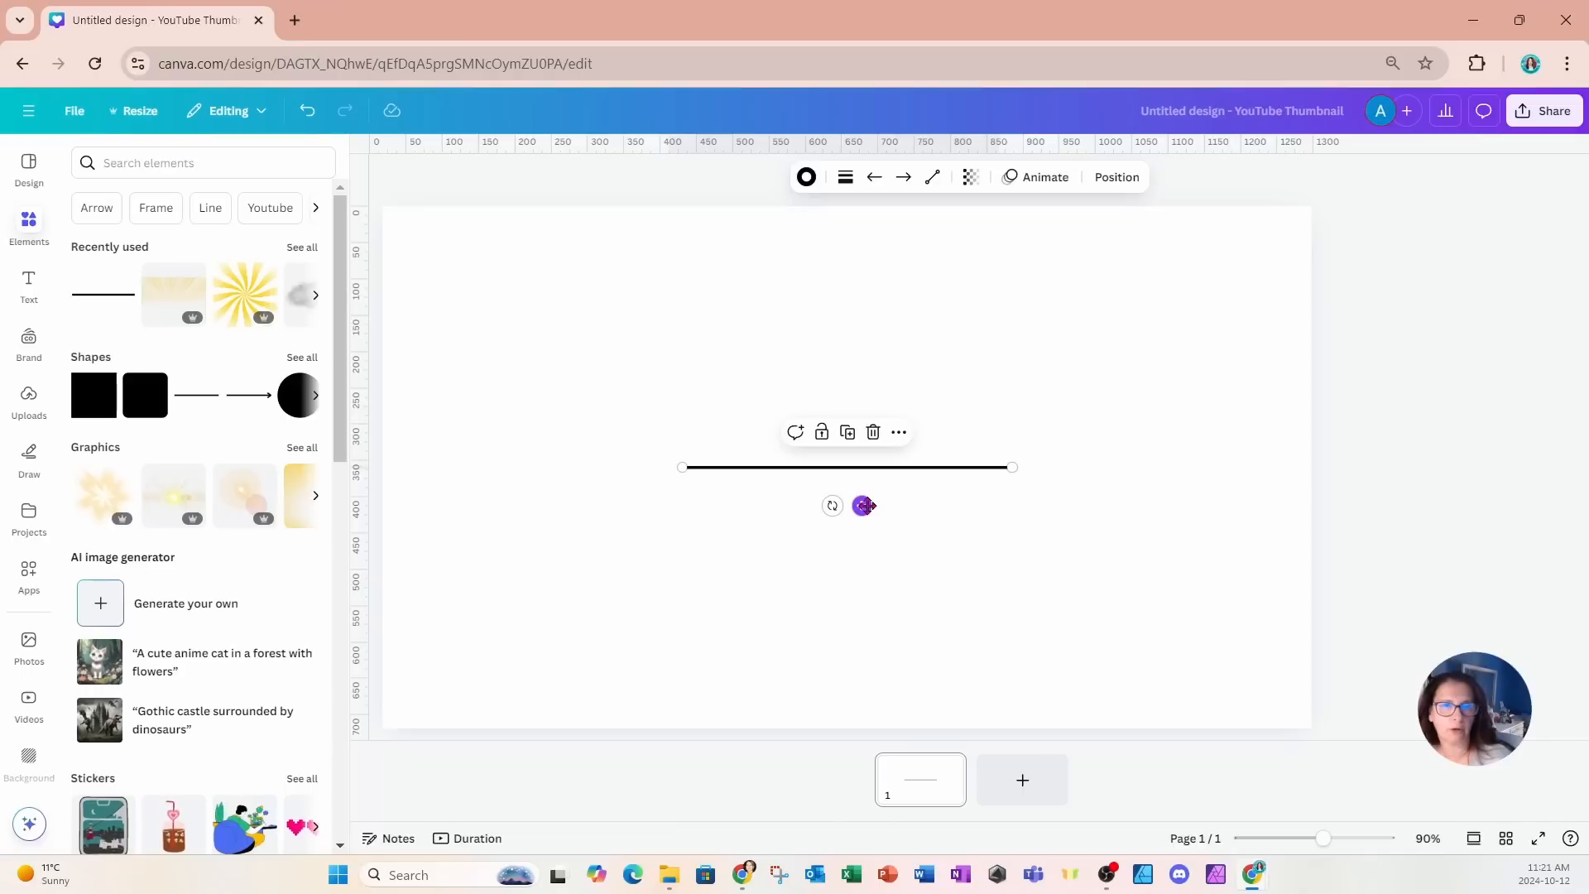
pyautogui.moveTo(832, 505); pyautogui.dragTo(894, 487)
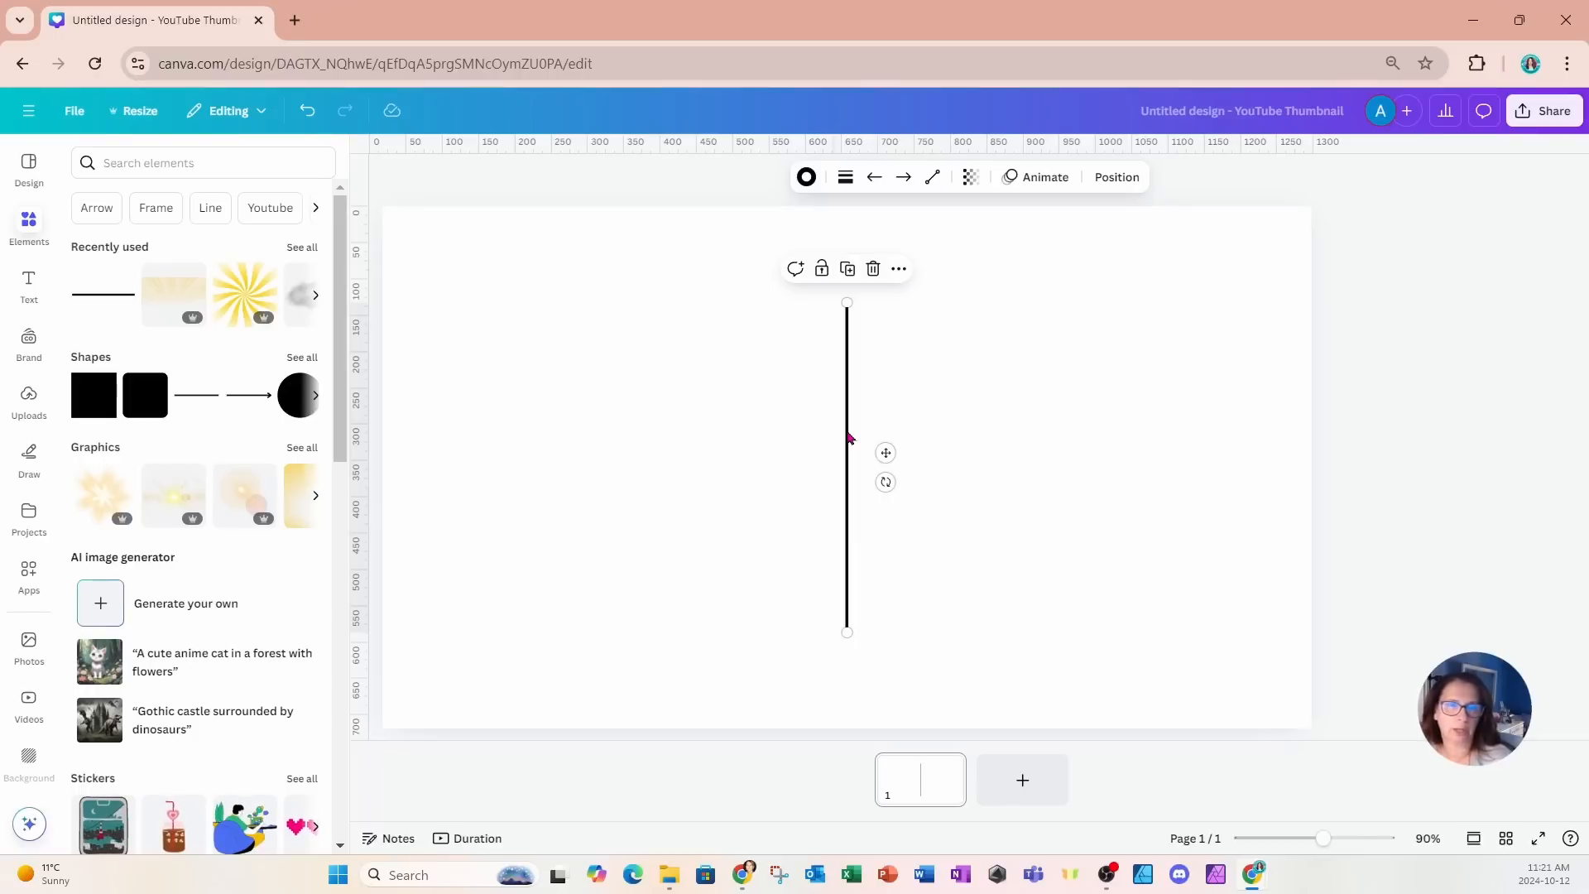
# Check the vertical line's rotation angle in its advanced position settings.
pyautogui.click(1117, 177)
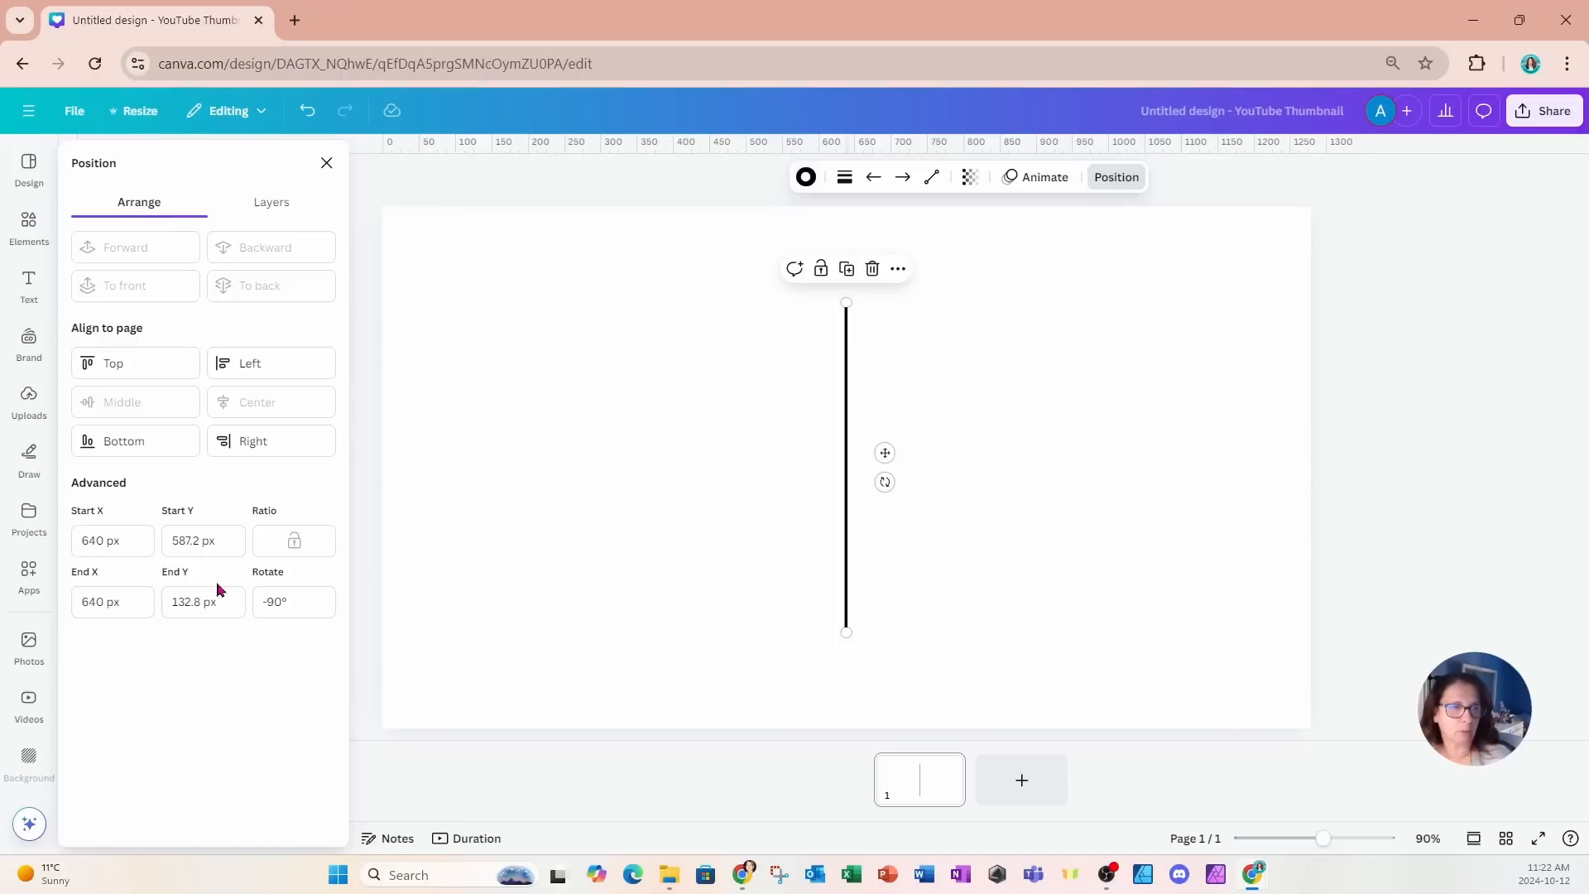
pyautogui.click(283, 602)
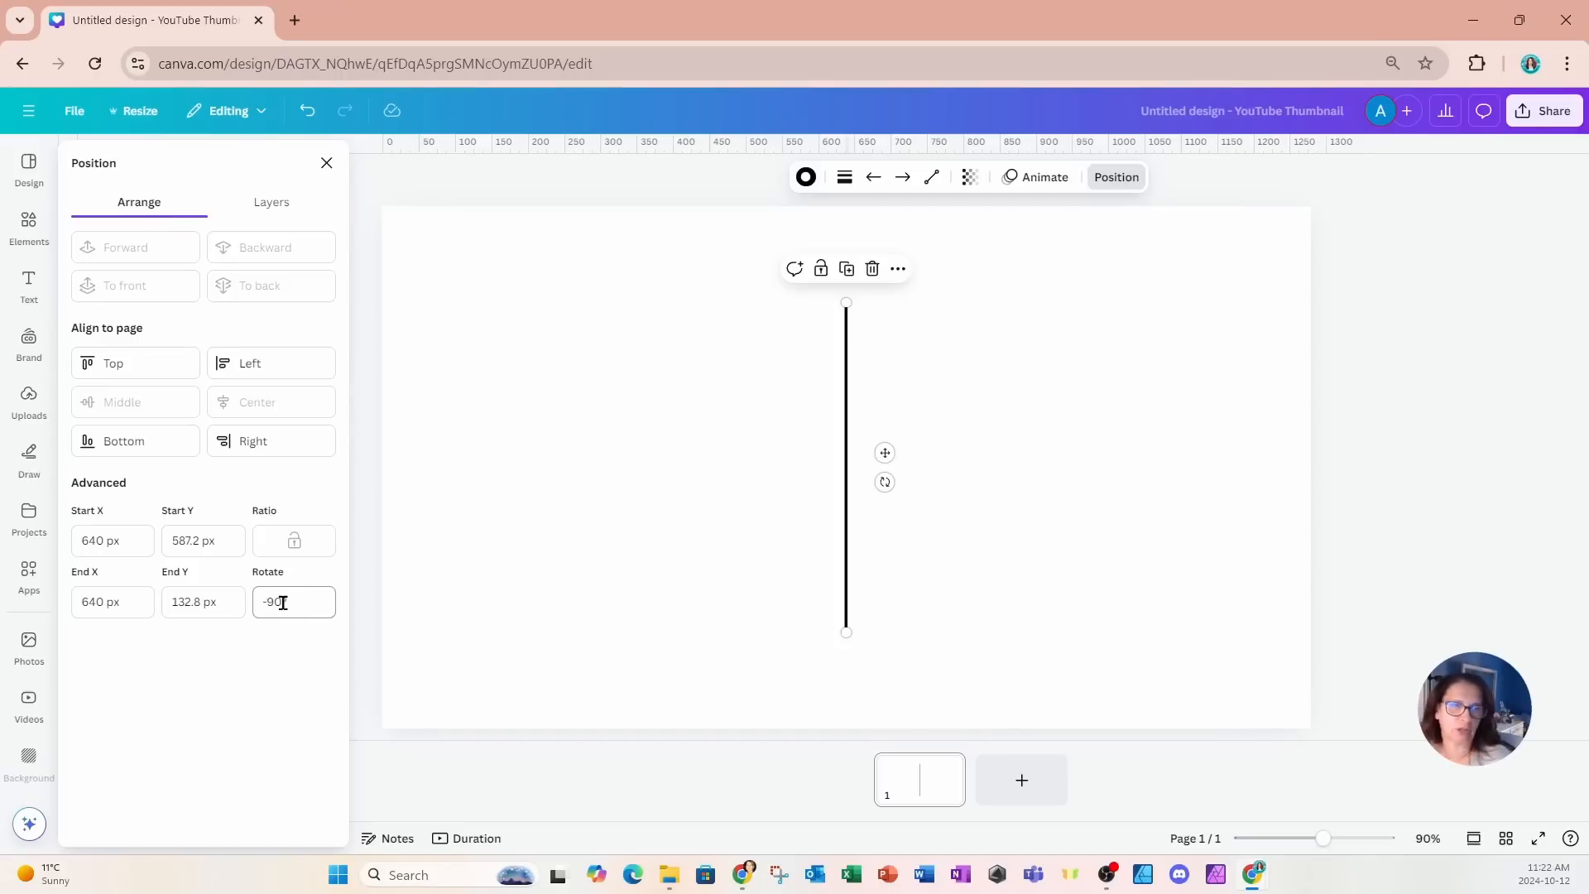
pyautogui.click(701, 525)
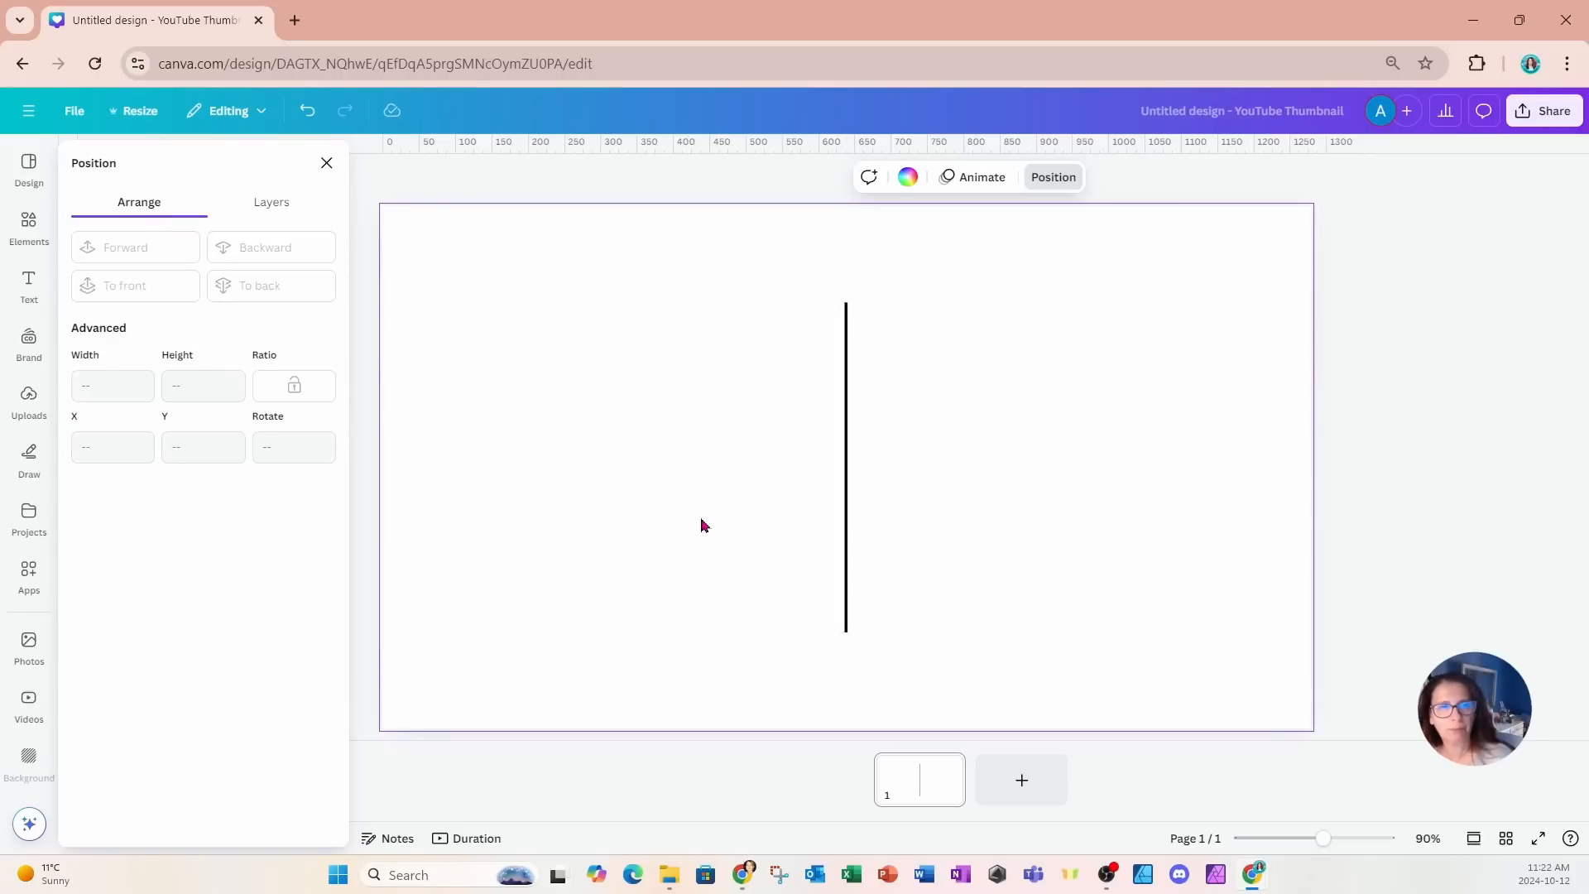
pyautogui.click(327, 164)
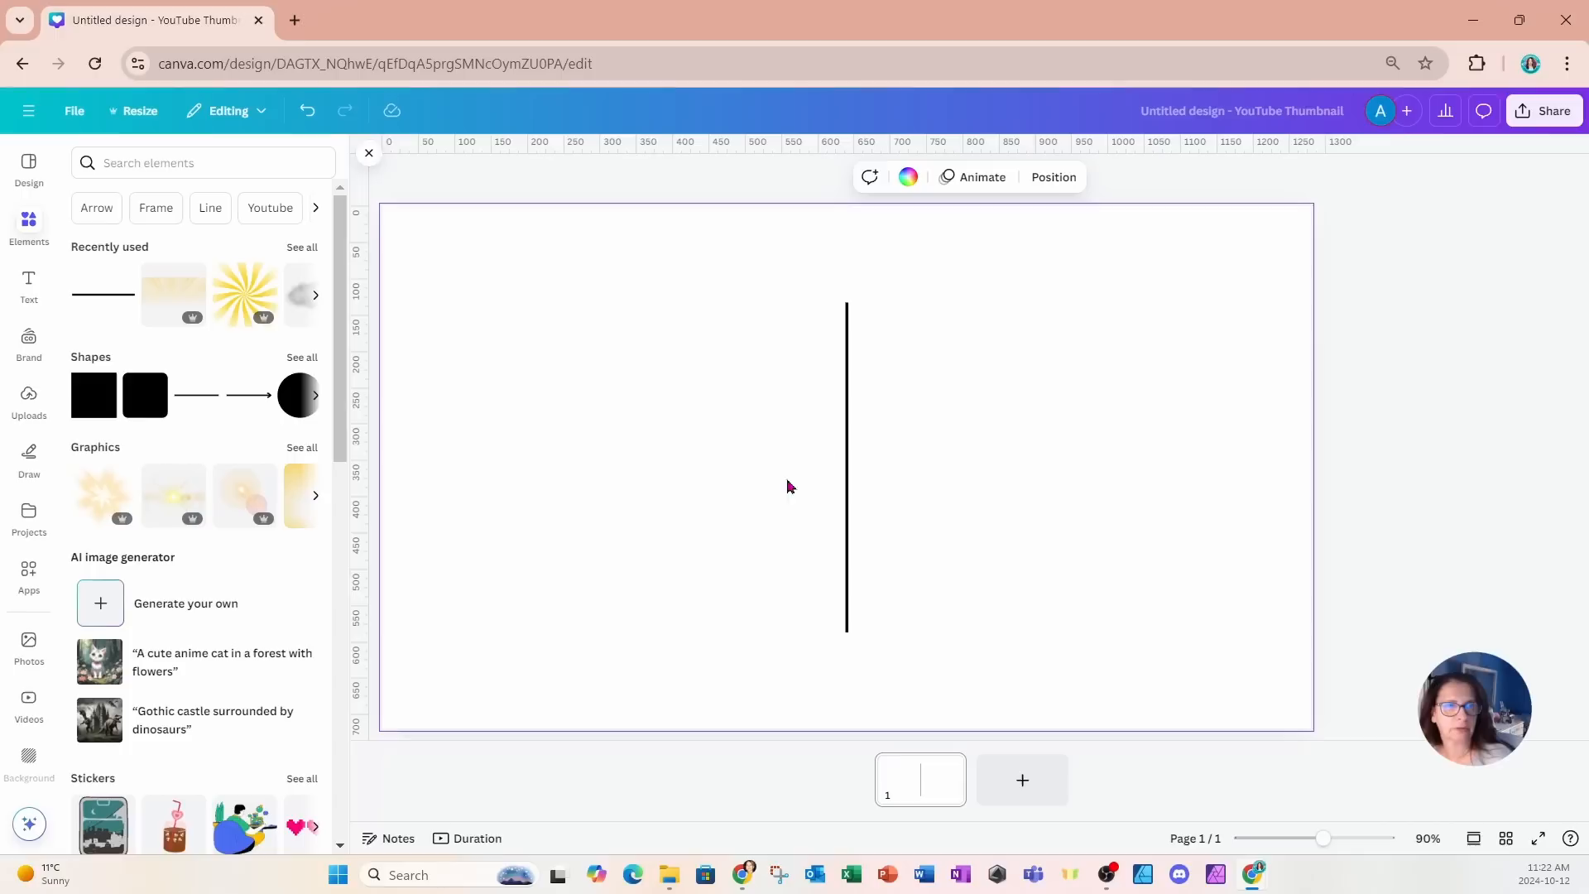
pyautogui.click(368, 153)
# Move the vertical line to the page's upper-left corner and extend it down to the page's bottom edge.
pyautogui.click(834, 607)
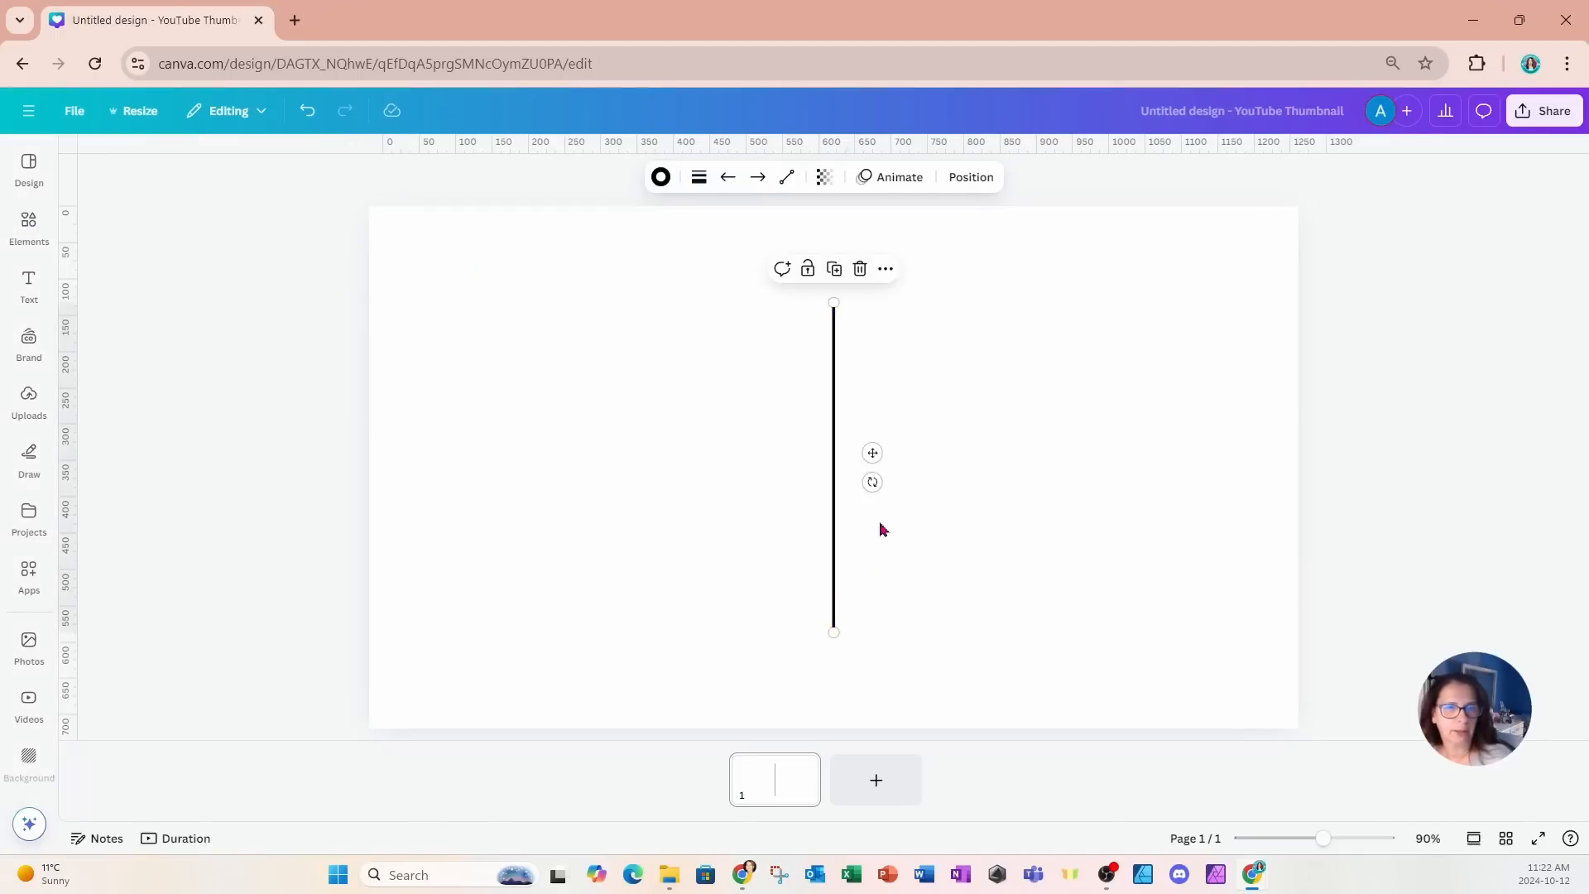
pyautogui.moveTo(872, 453); pyautogui.dragTo(418, 364)
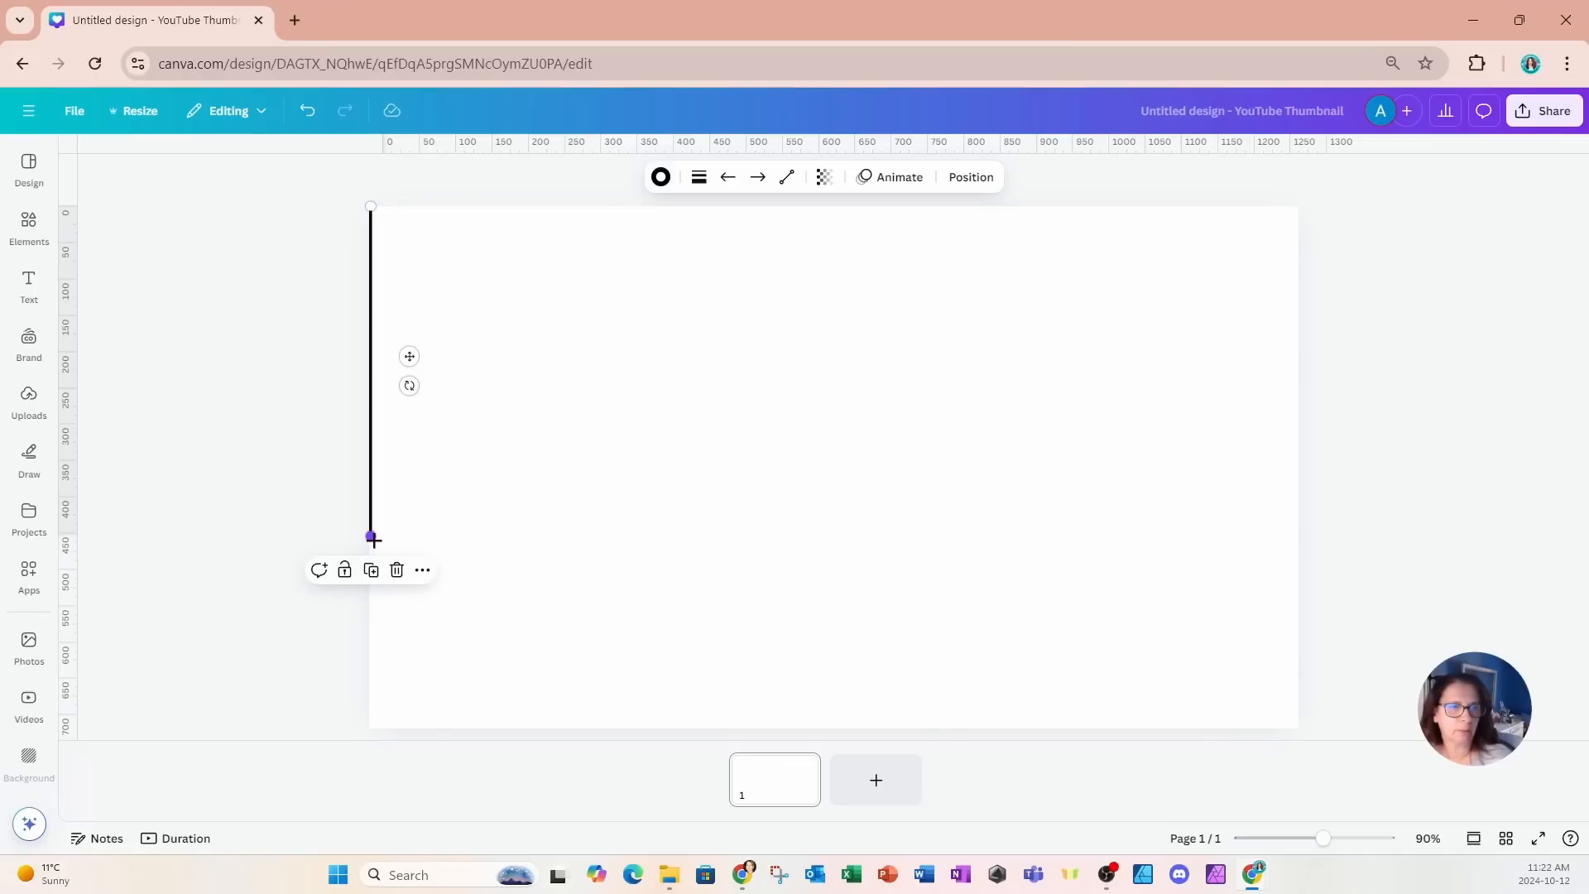
pyautogui.moveTo(368, 536); pyautogui.dragTo(370, 729)
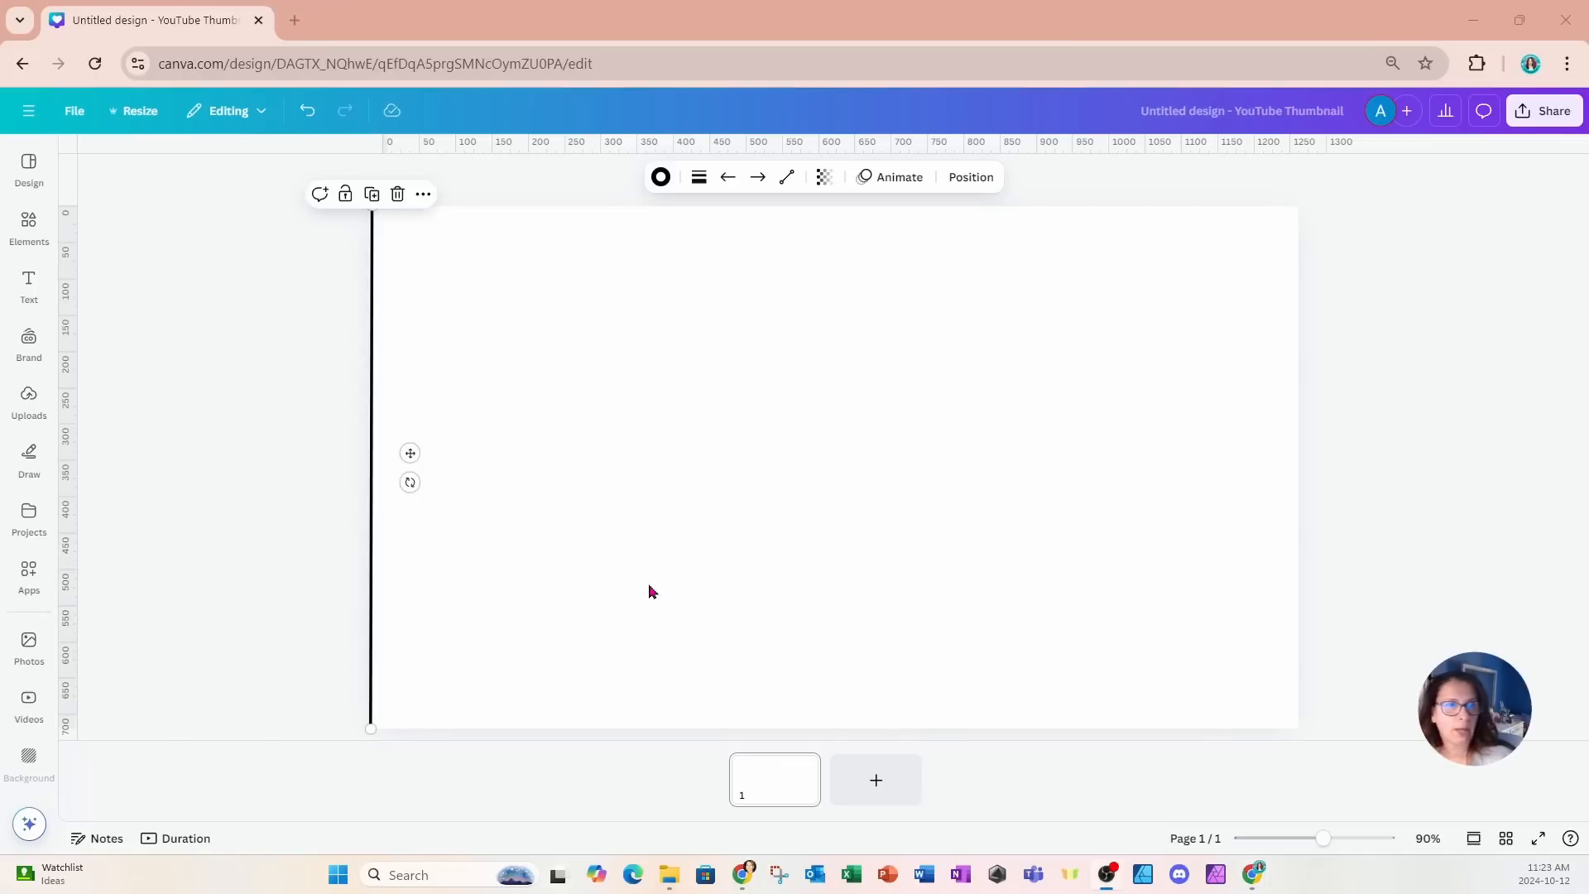
# Set the vertical line's weight to 6.
pyautogui.click(698, 177)
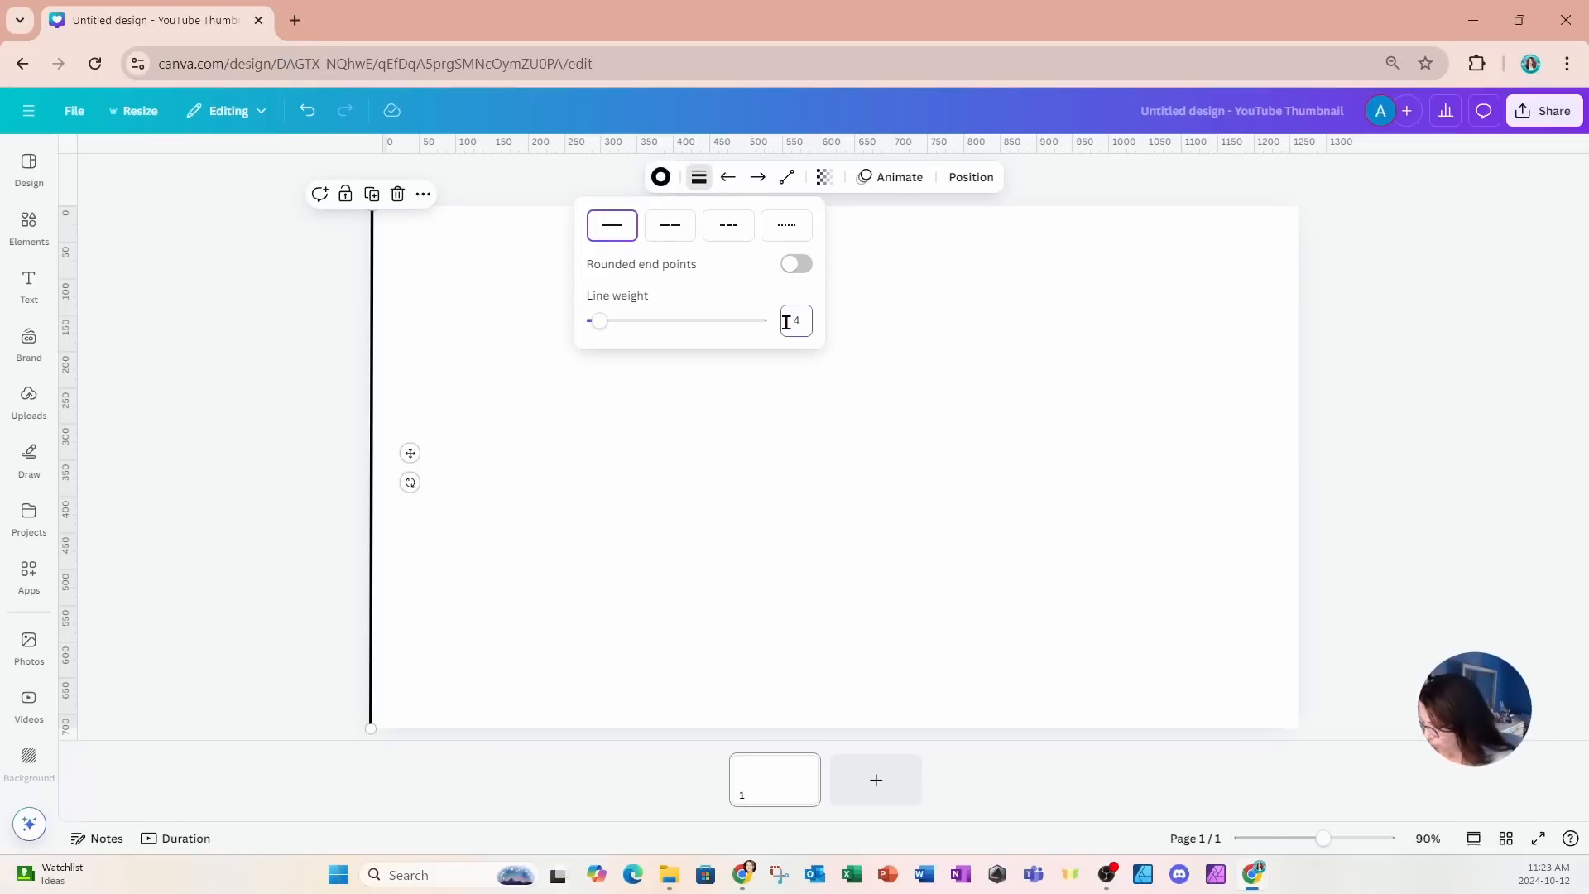
pyautogui.press('Delete')
pyautogui.write('6')
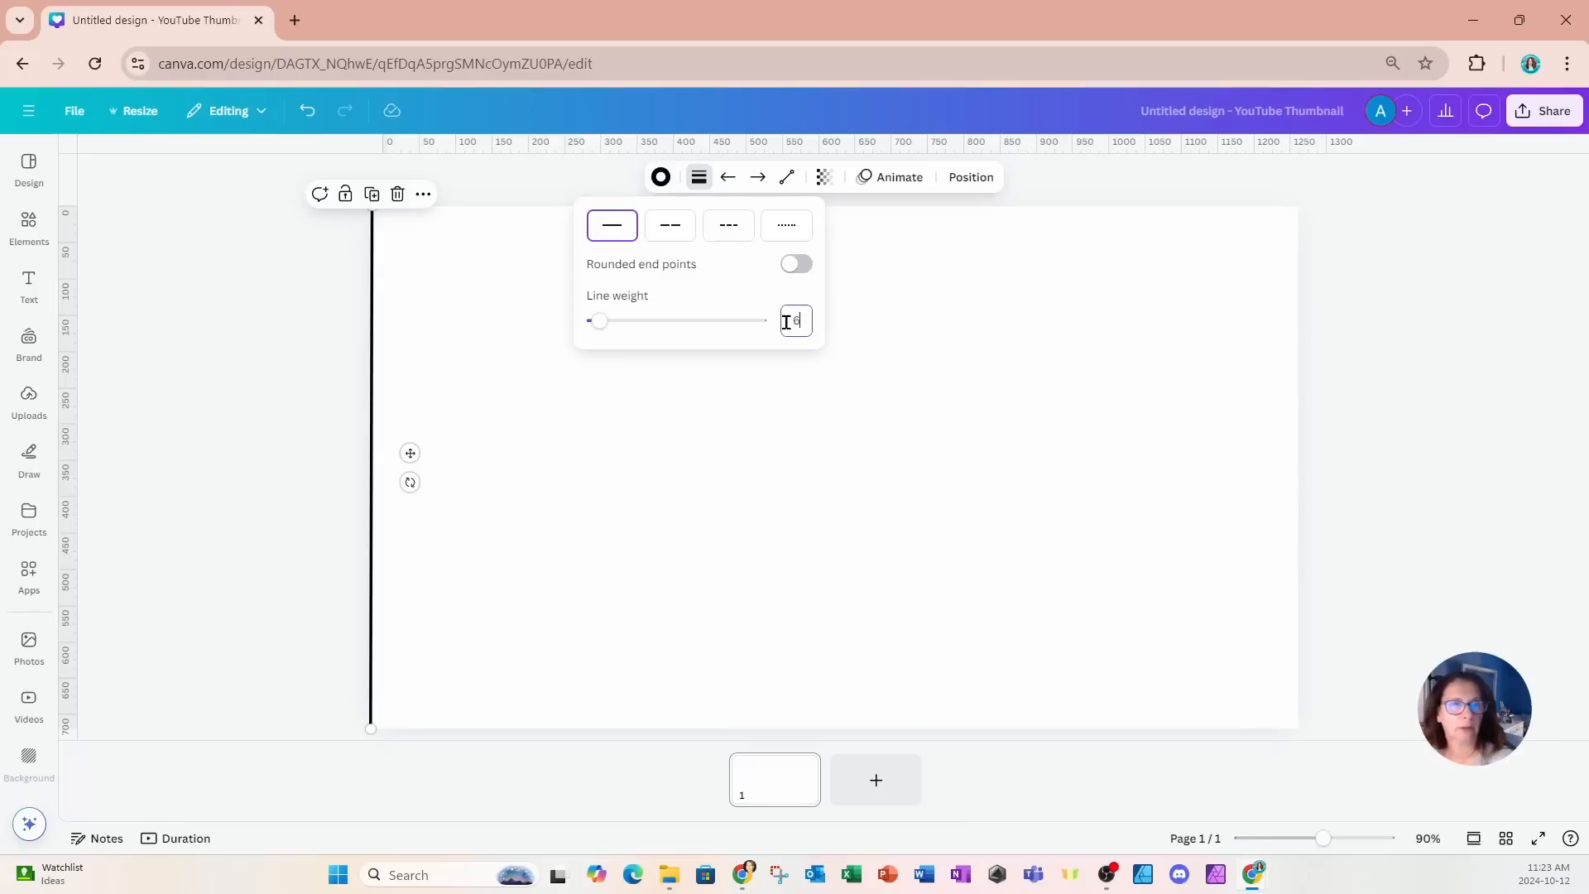
pyautogui.press('Return')
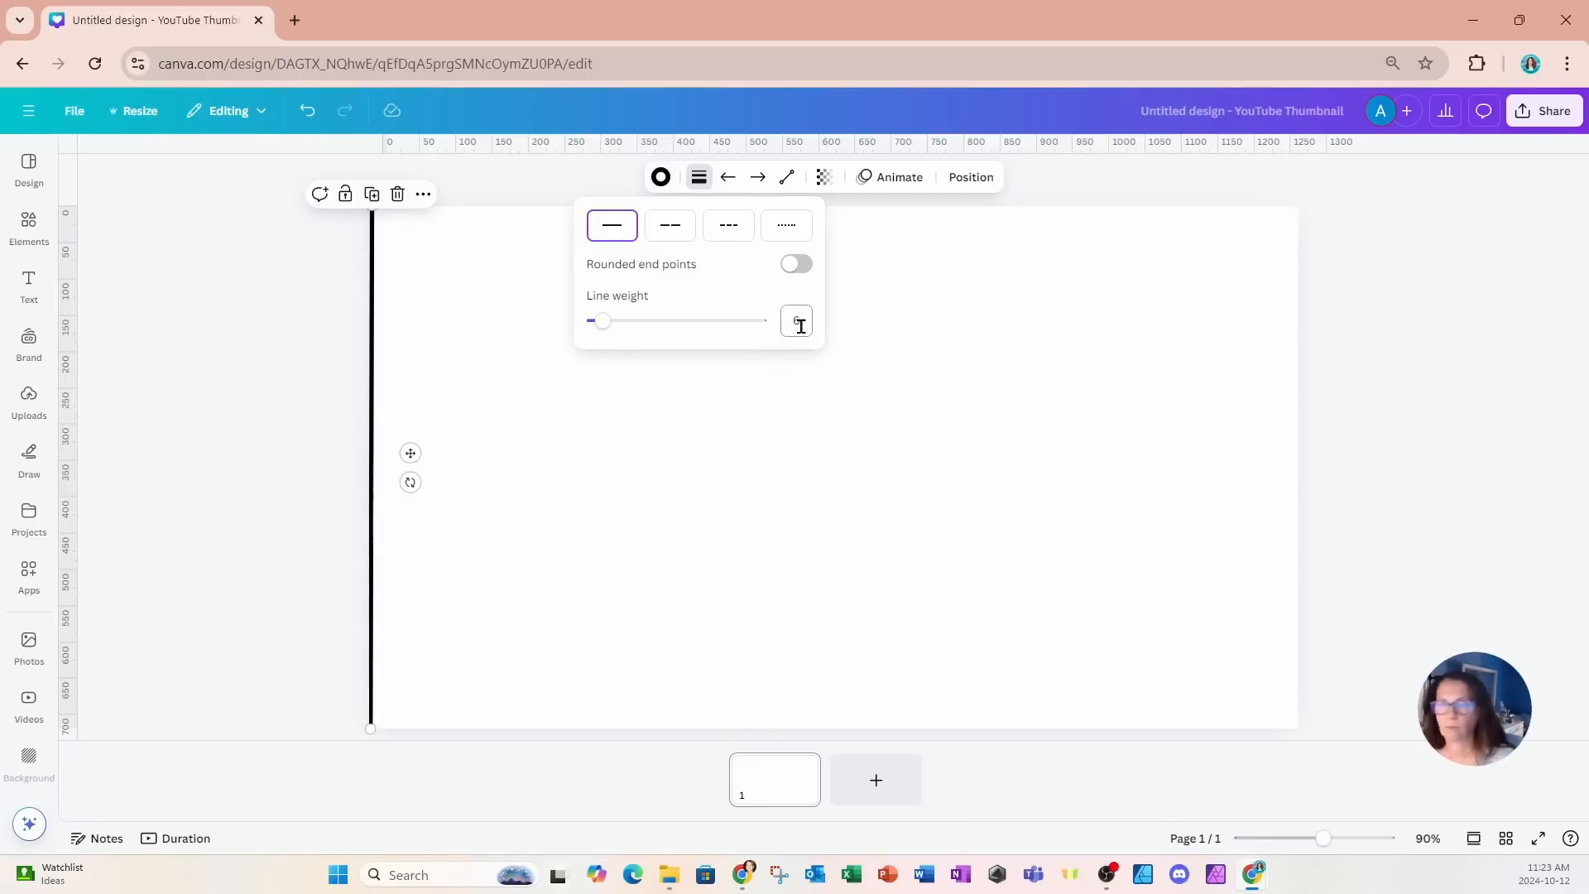
pyautogui.click(628, 421)
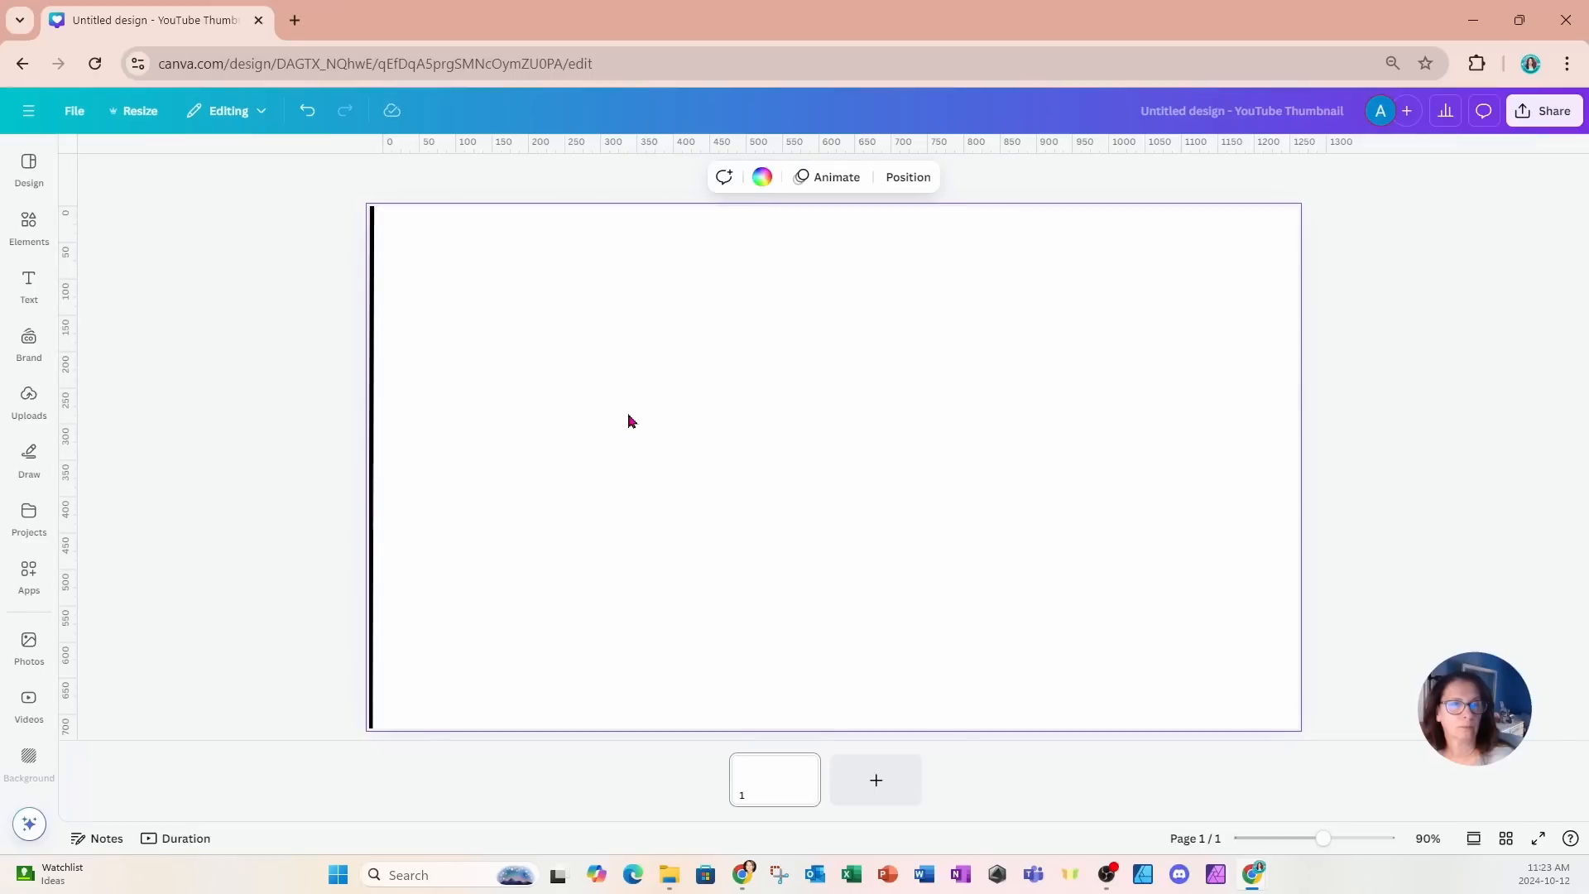
# Recolour the vertical line with the dark blue from the default solid colours.
pyautogui.click(373, 448)
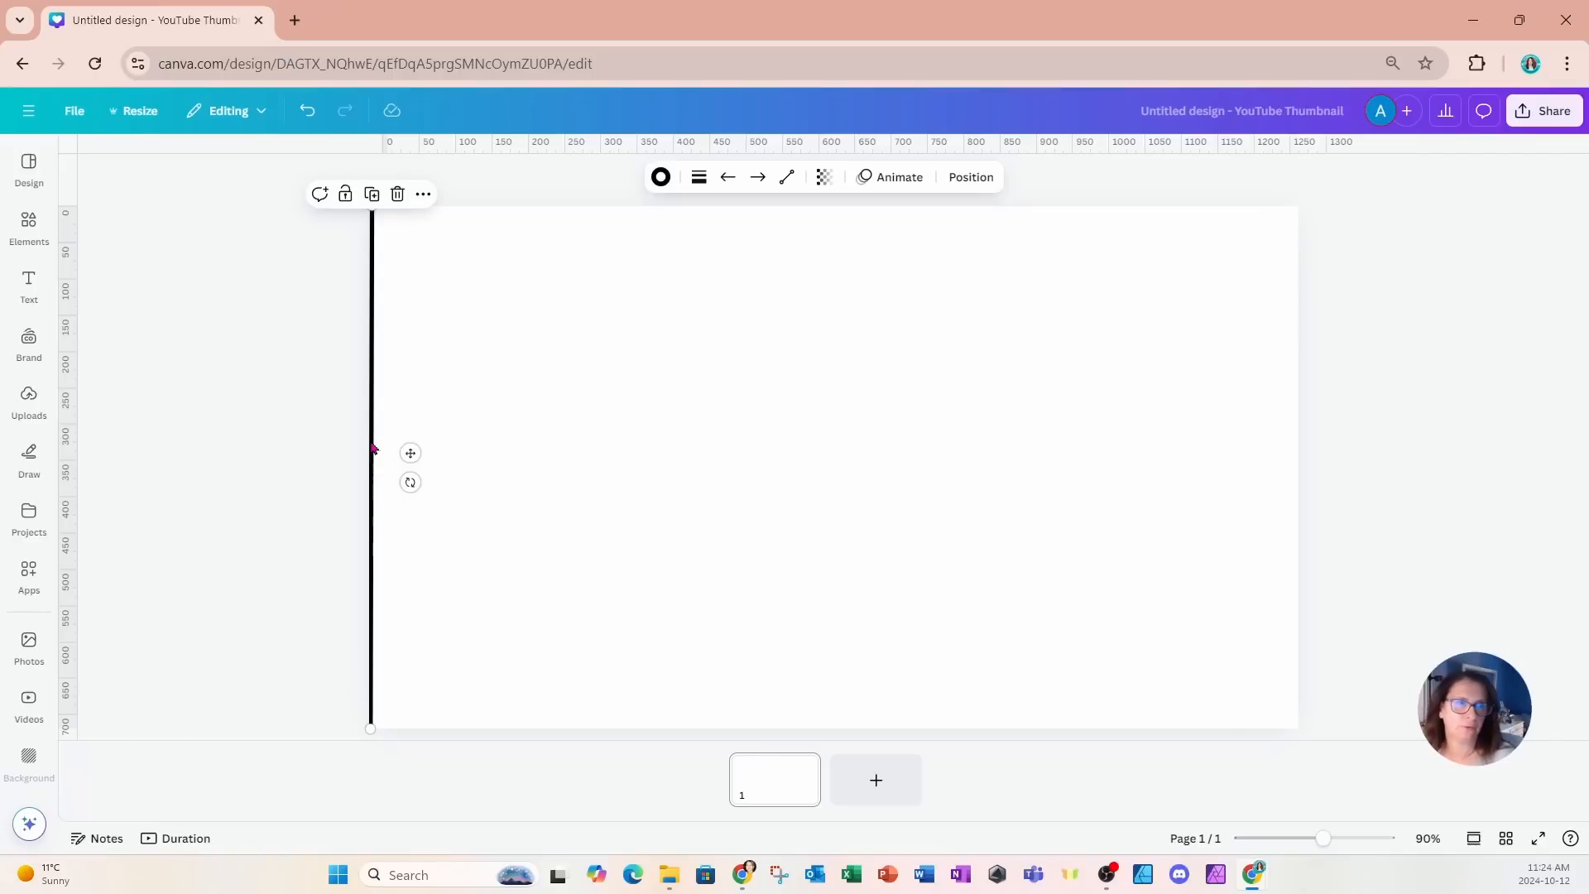
pyautogui.click(661, 183)
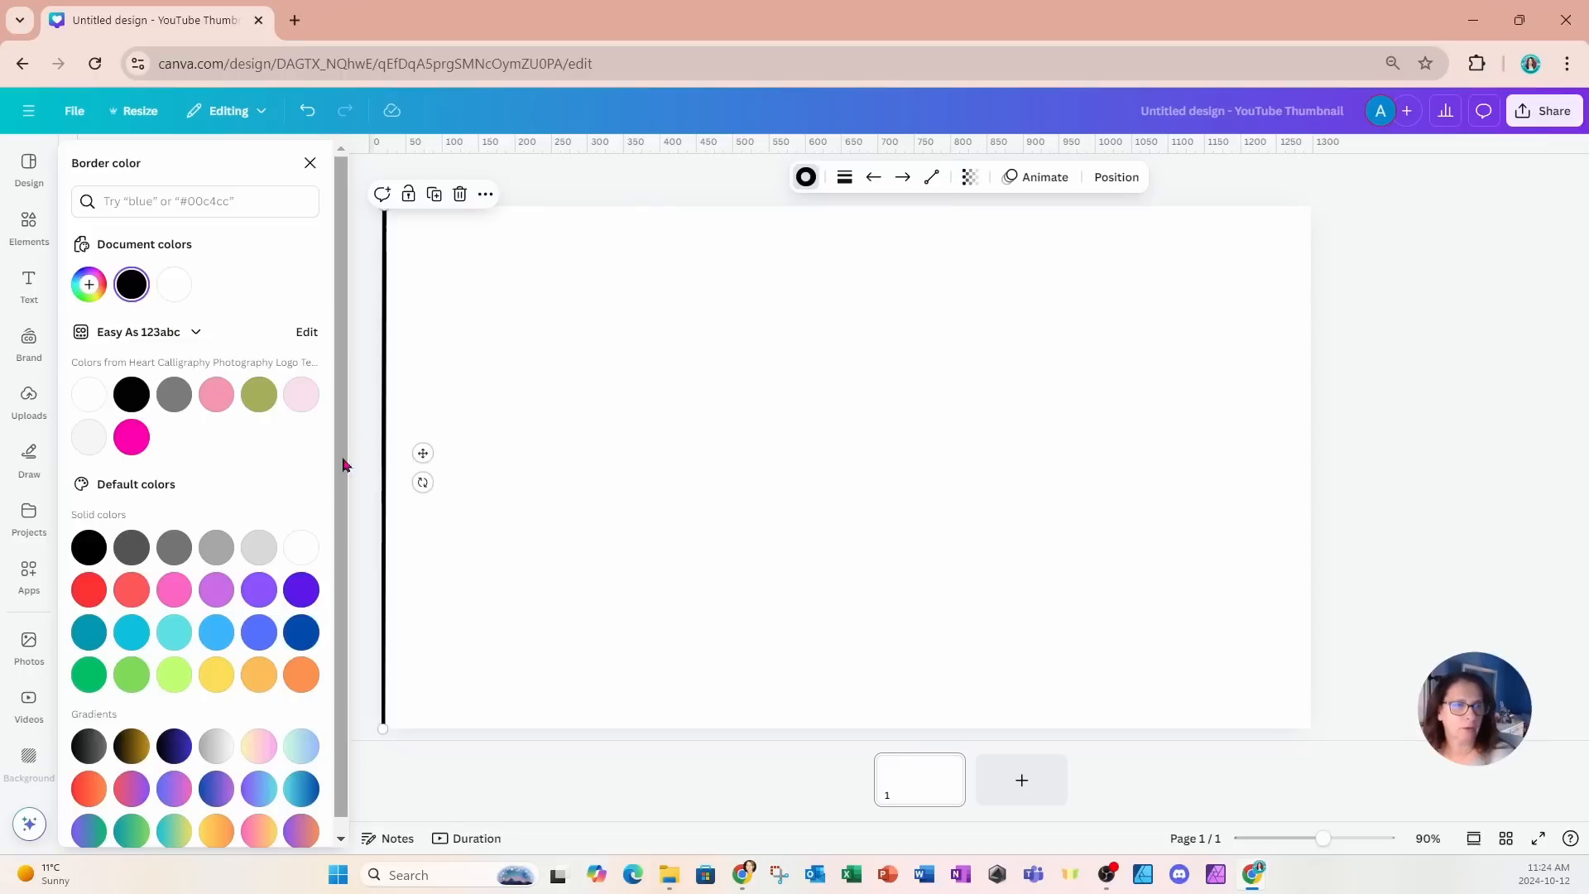
pyautogui.scroll(-1, 277, 534)
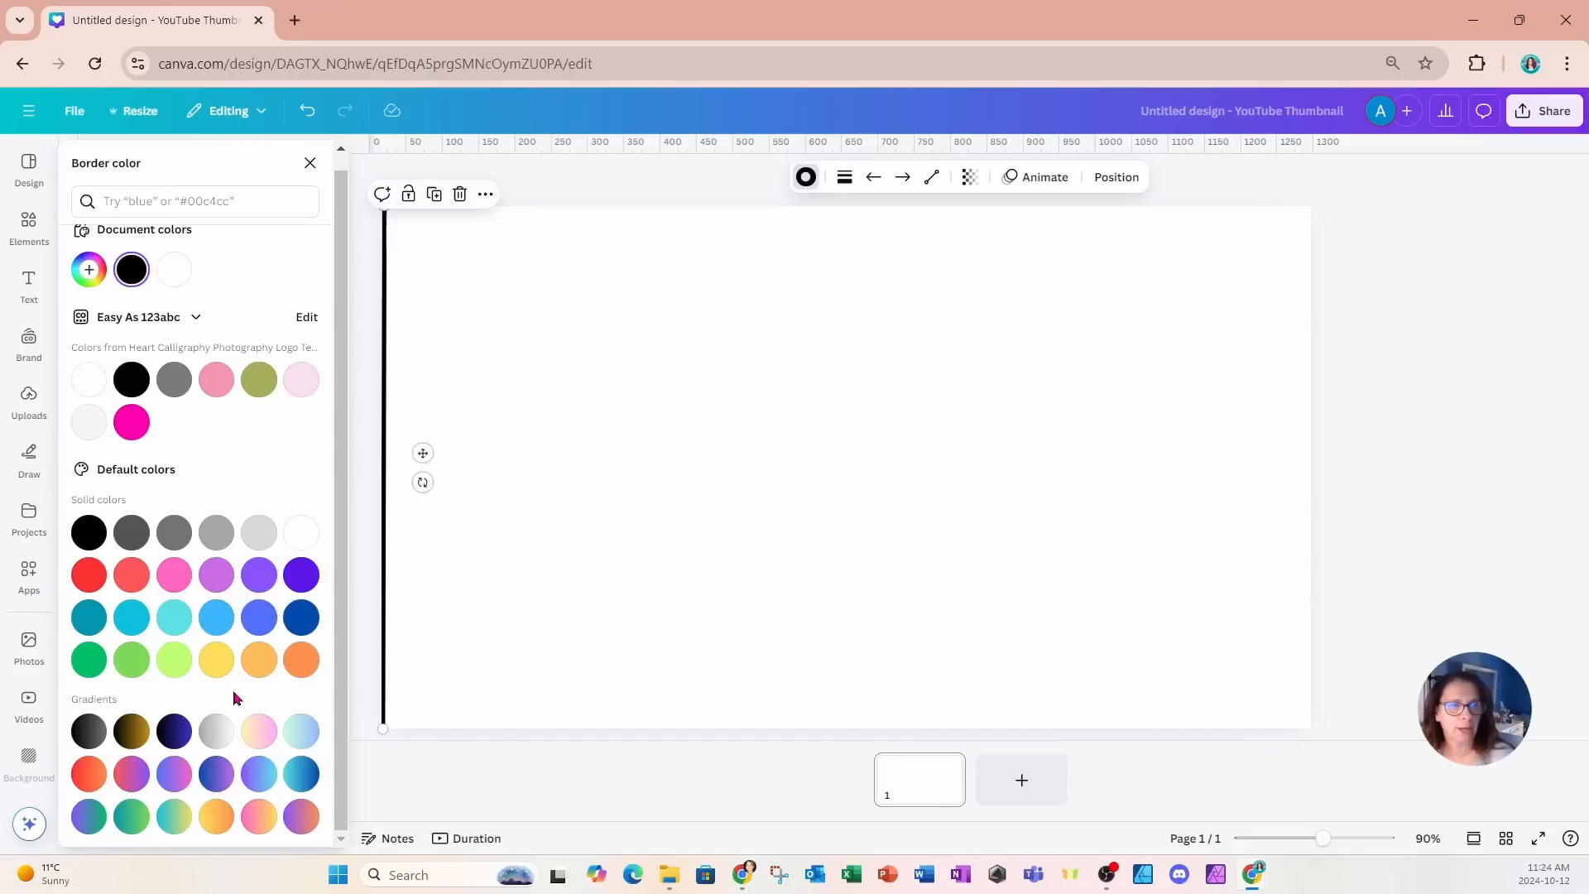
pyautogui.click(297, 618)
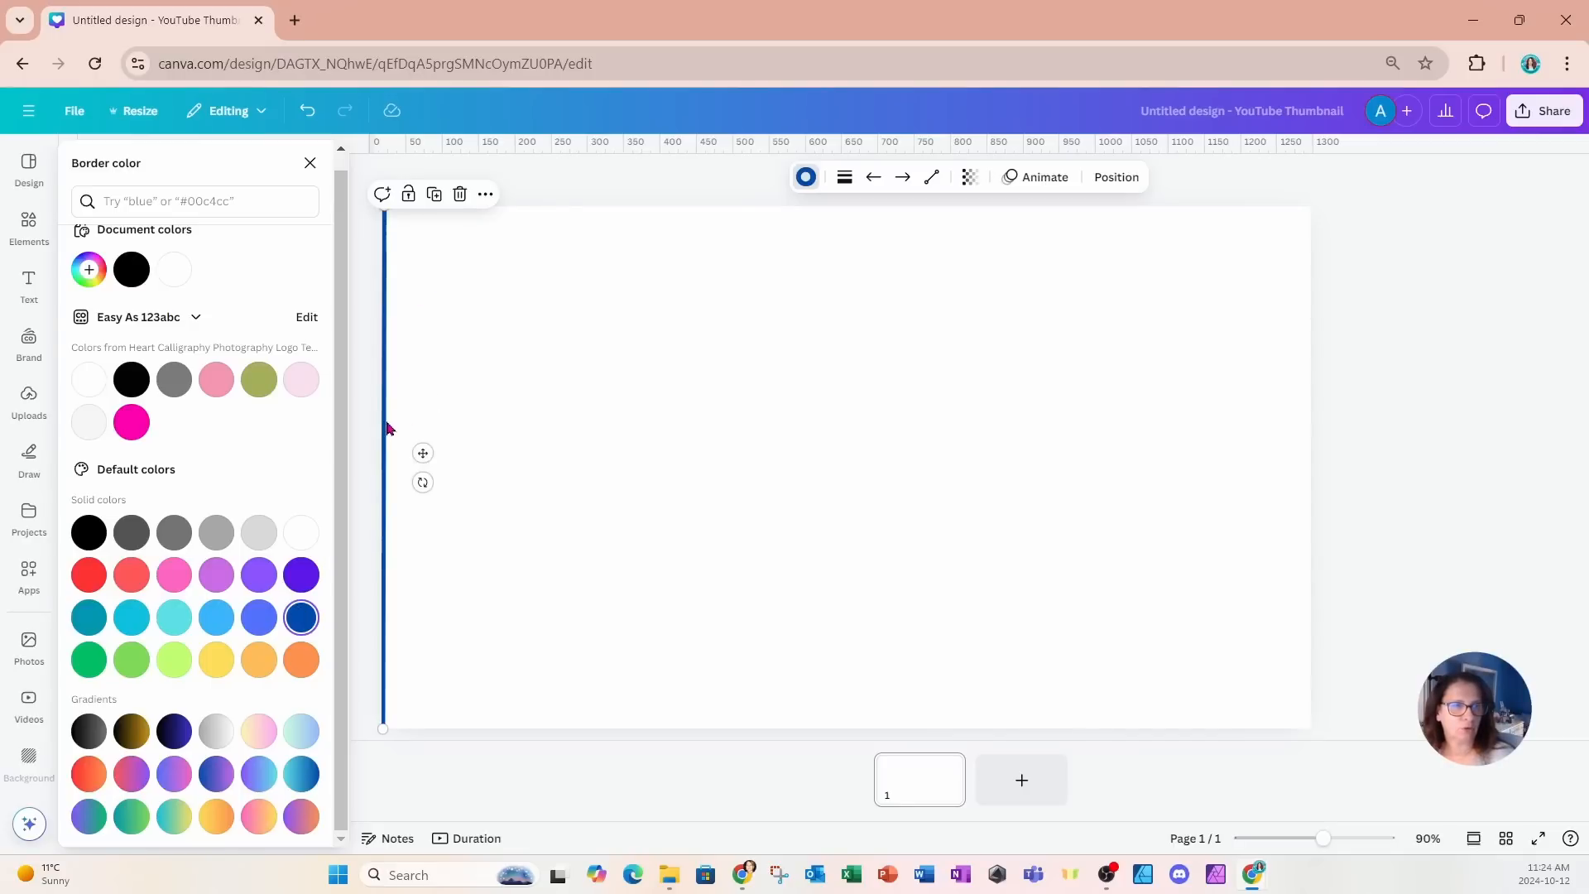
pyautogui.click(455, 396)
# Place a duplicate of the blue line flush against its right side and make the duplicate partly transparent.
pyautogui.click(374, 487)
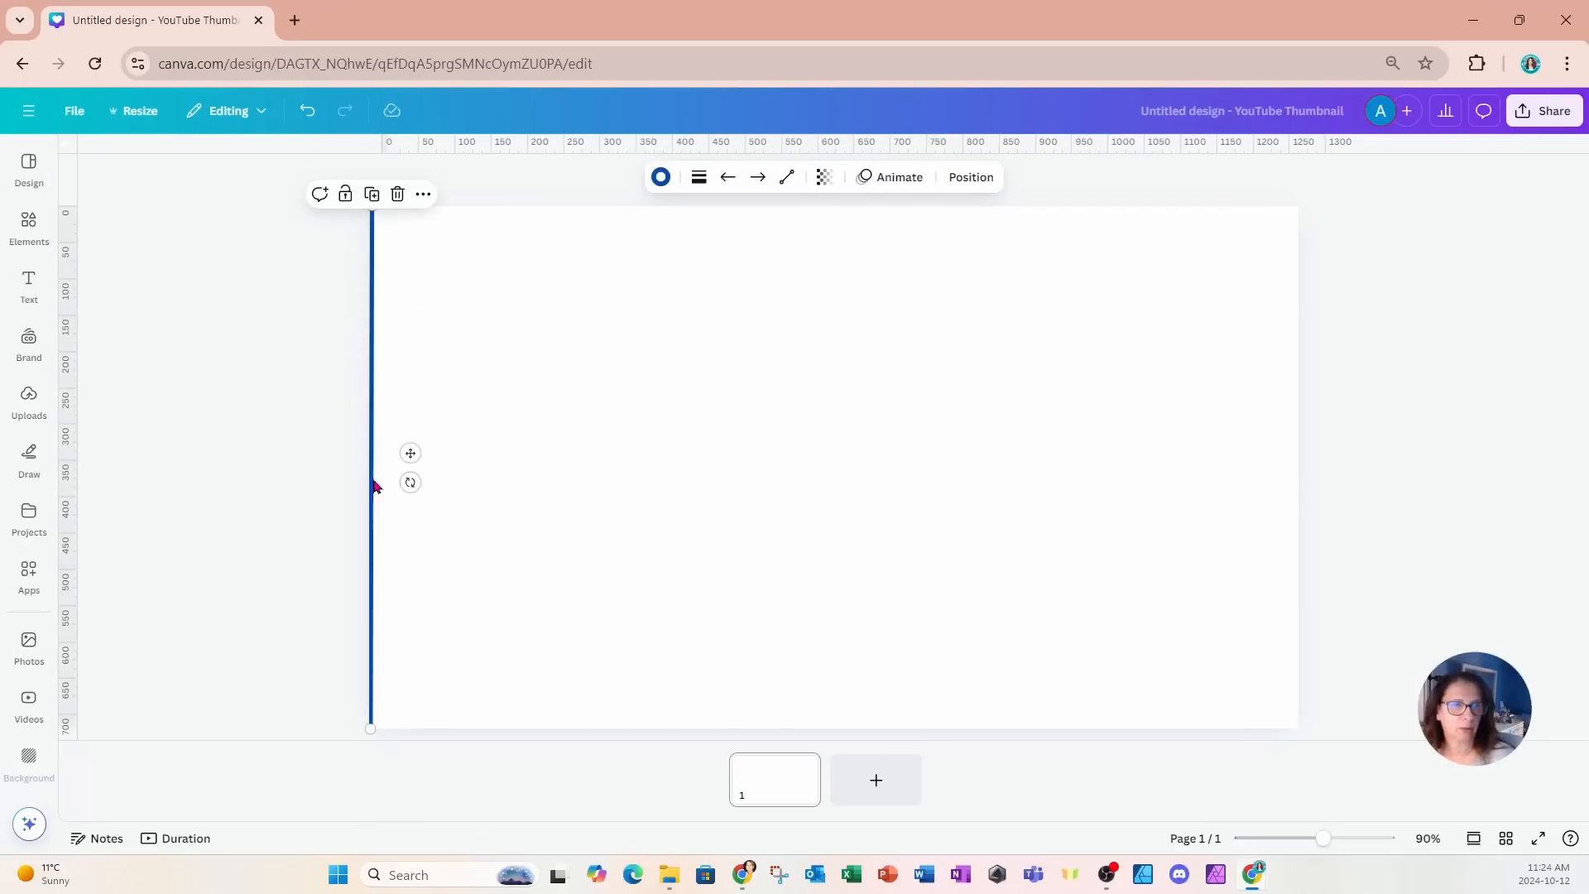
pyautogui.click(372, 193)
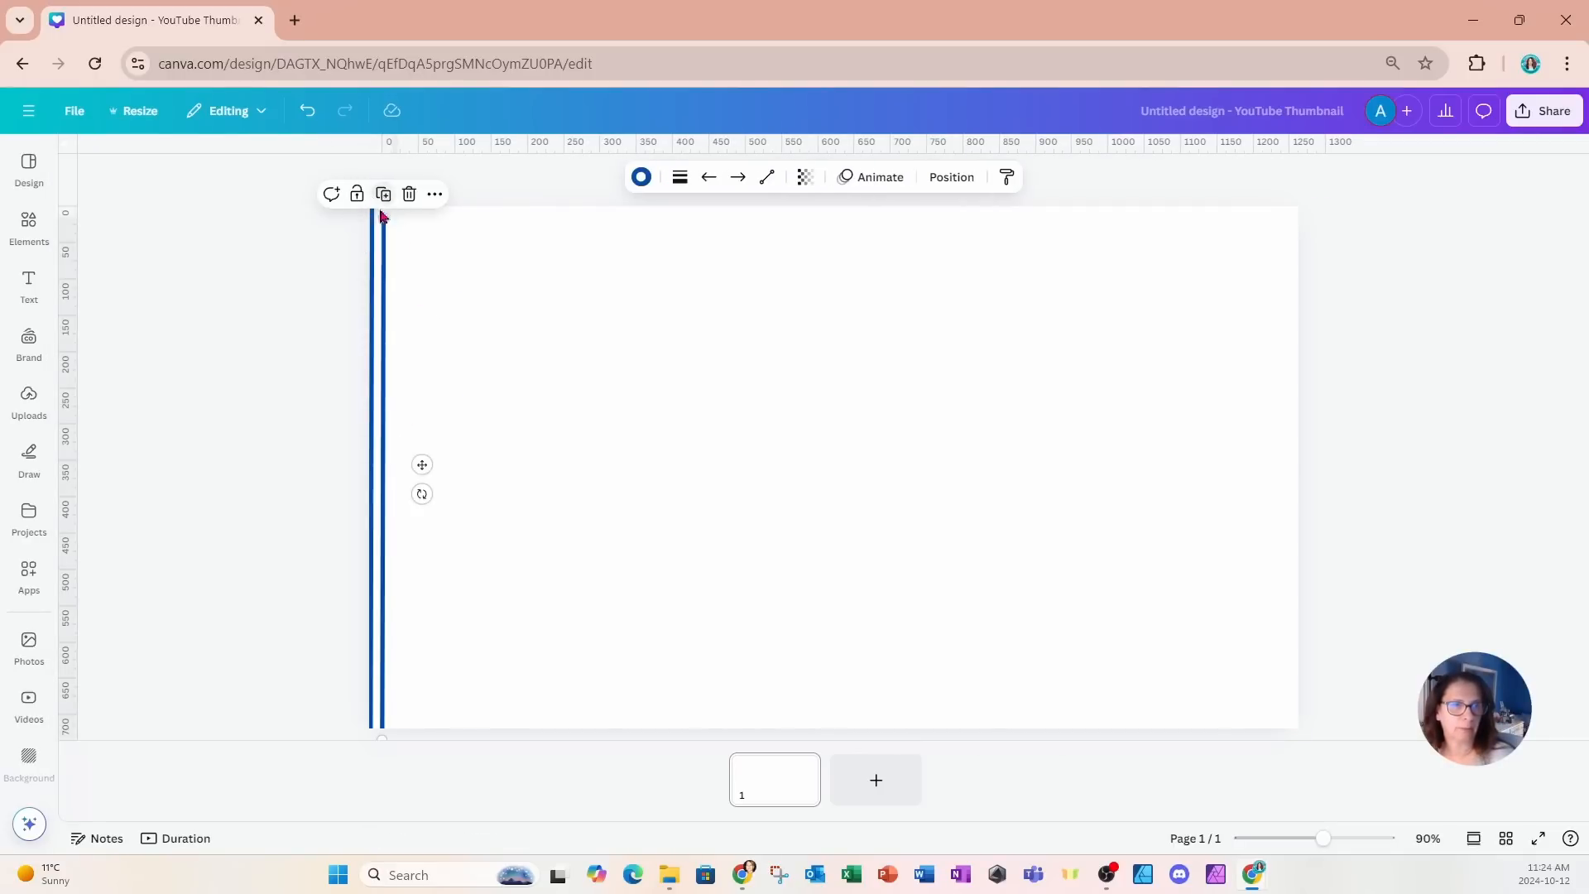
pyautogui.moveTo(423, 463); pyautogui.dragTo(426, 456)
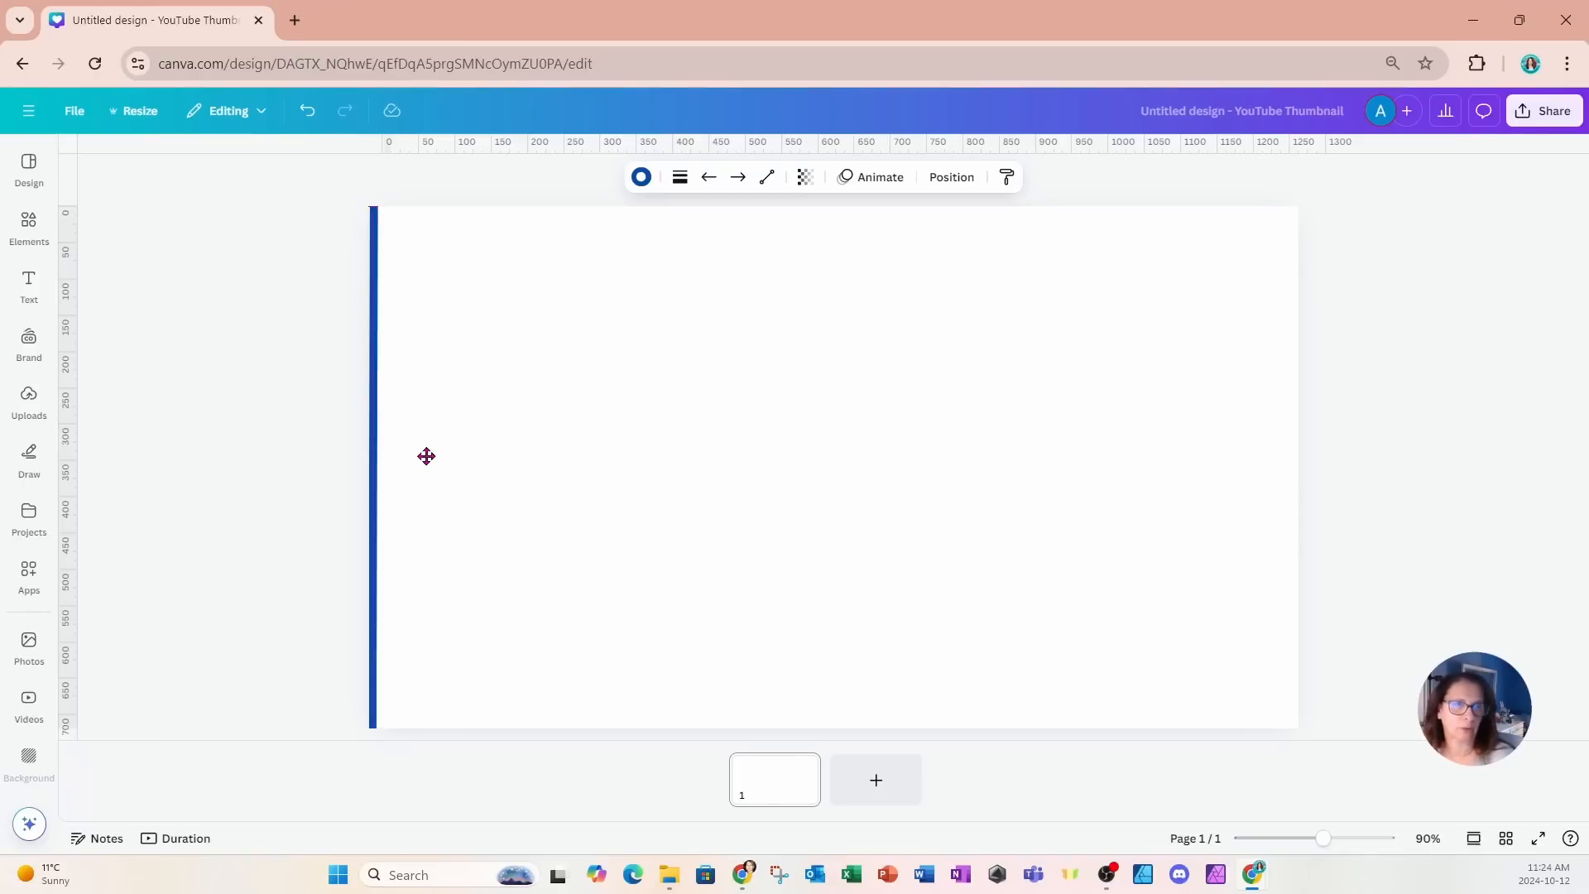
pyautogui.moveTo(426, 456); pyautogui.dragTo(427, 457)
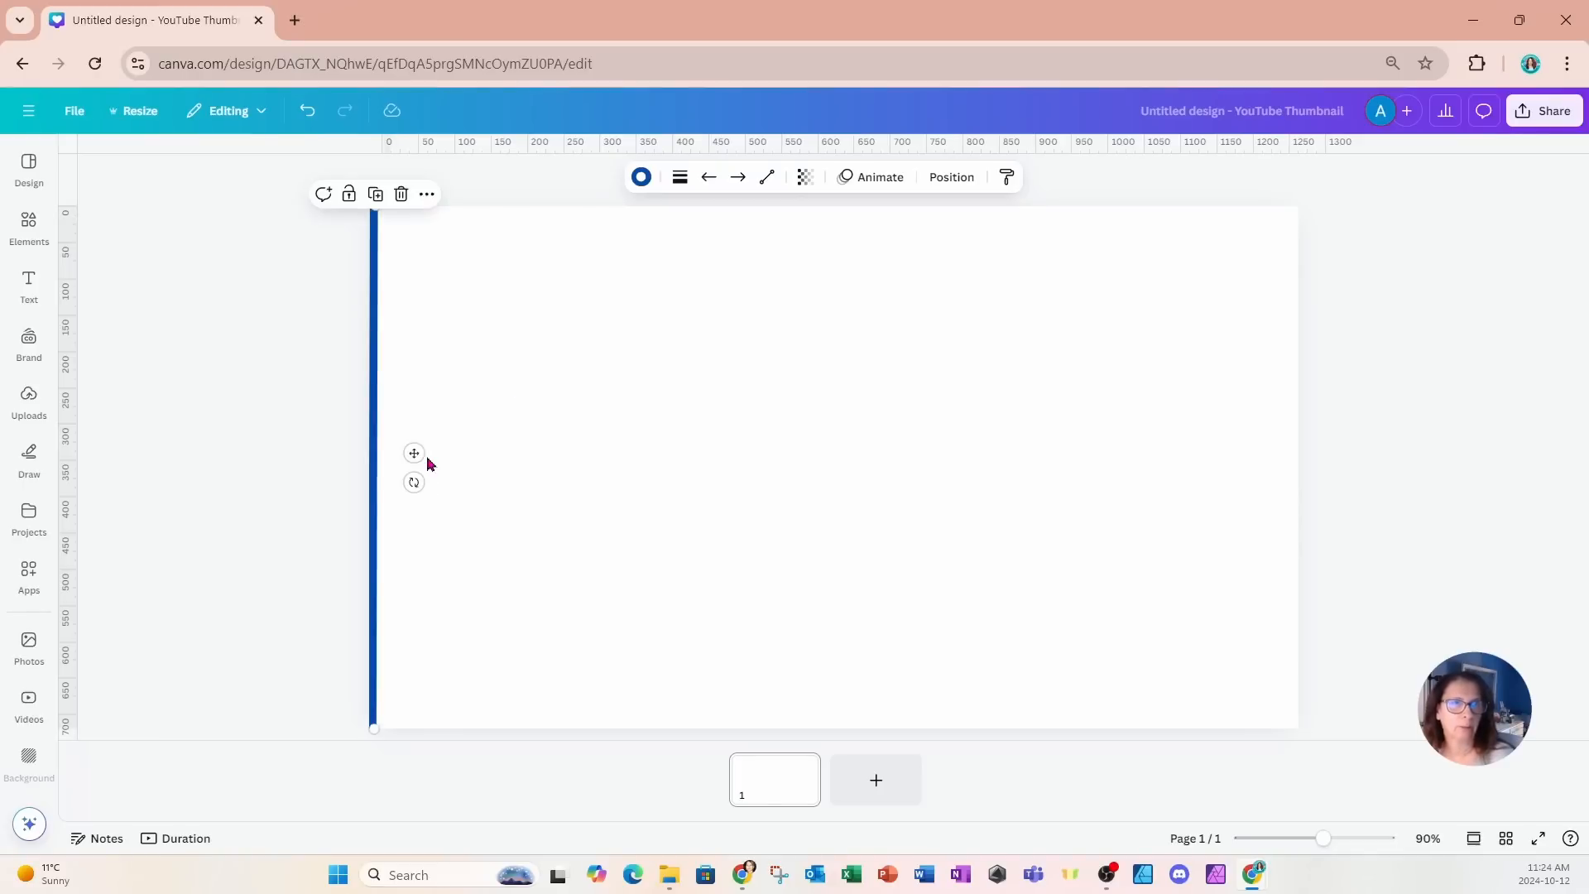
pyautogui.click(804, 176)
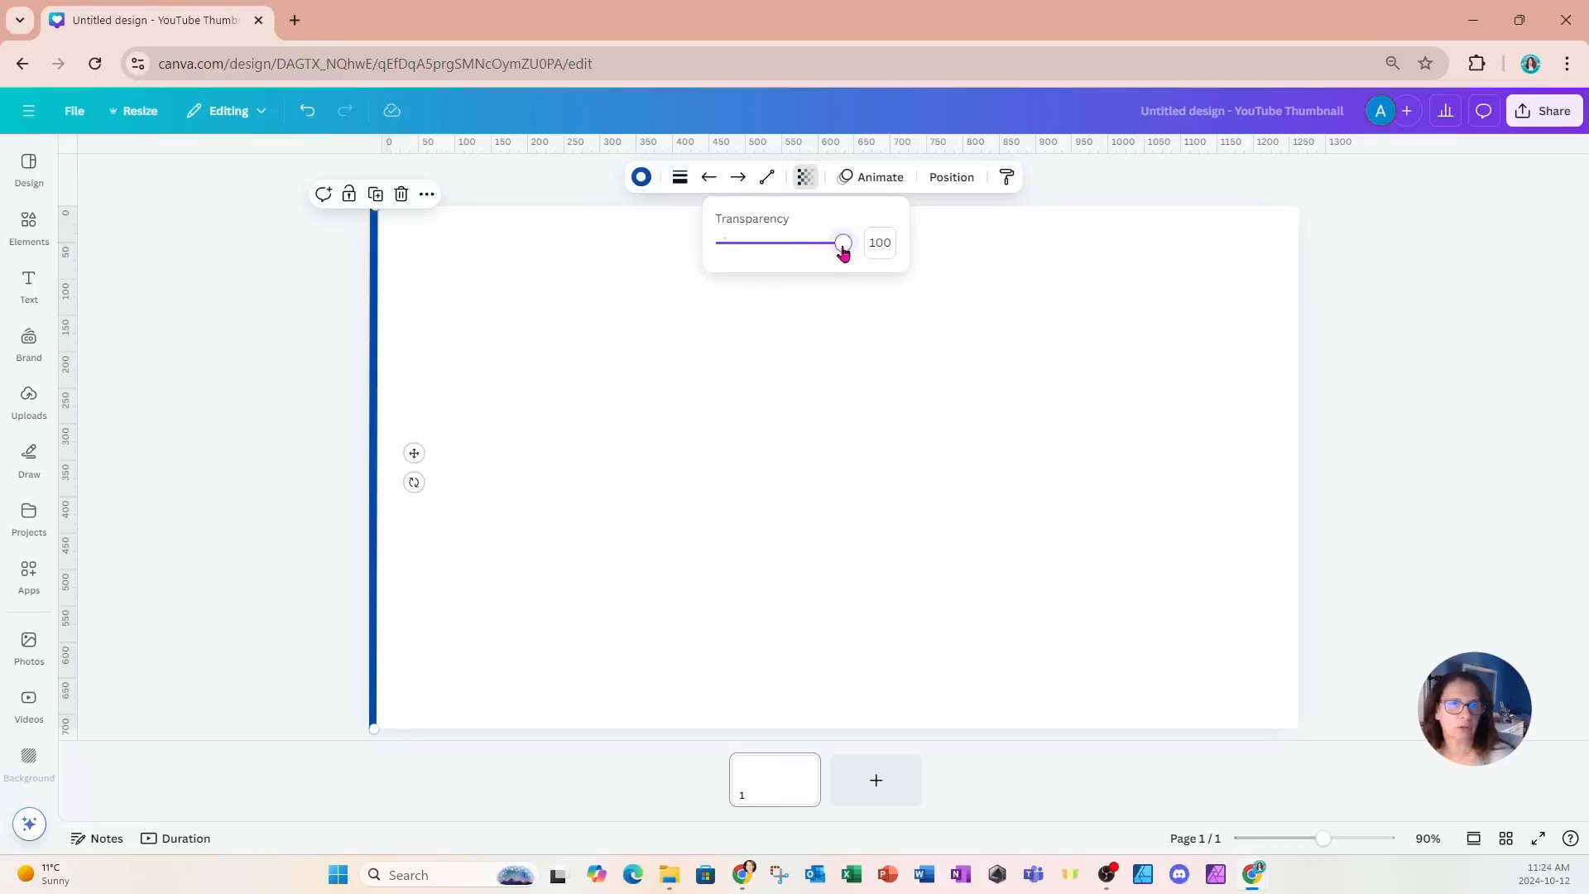
pyautogui.moveTo(843, 250); pyautogui.dragTo(761, 248)
# Duplicate the dark and light line pair and place the copy level beside it with a narrow white gap.
pyautogui.moveTo(290, 326); pyautogui.dragTo(530, 374)
pyautogui.click(398, 193)
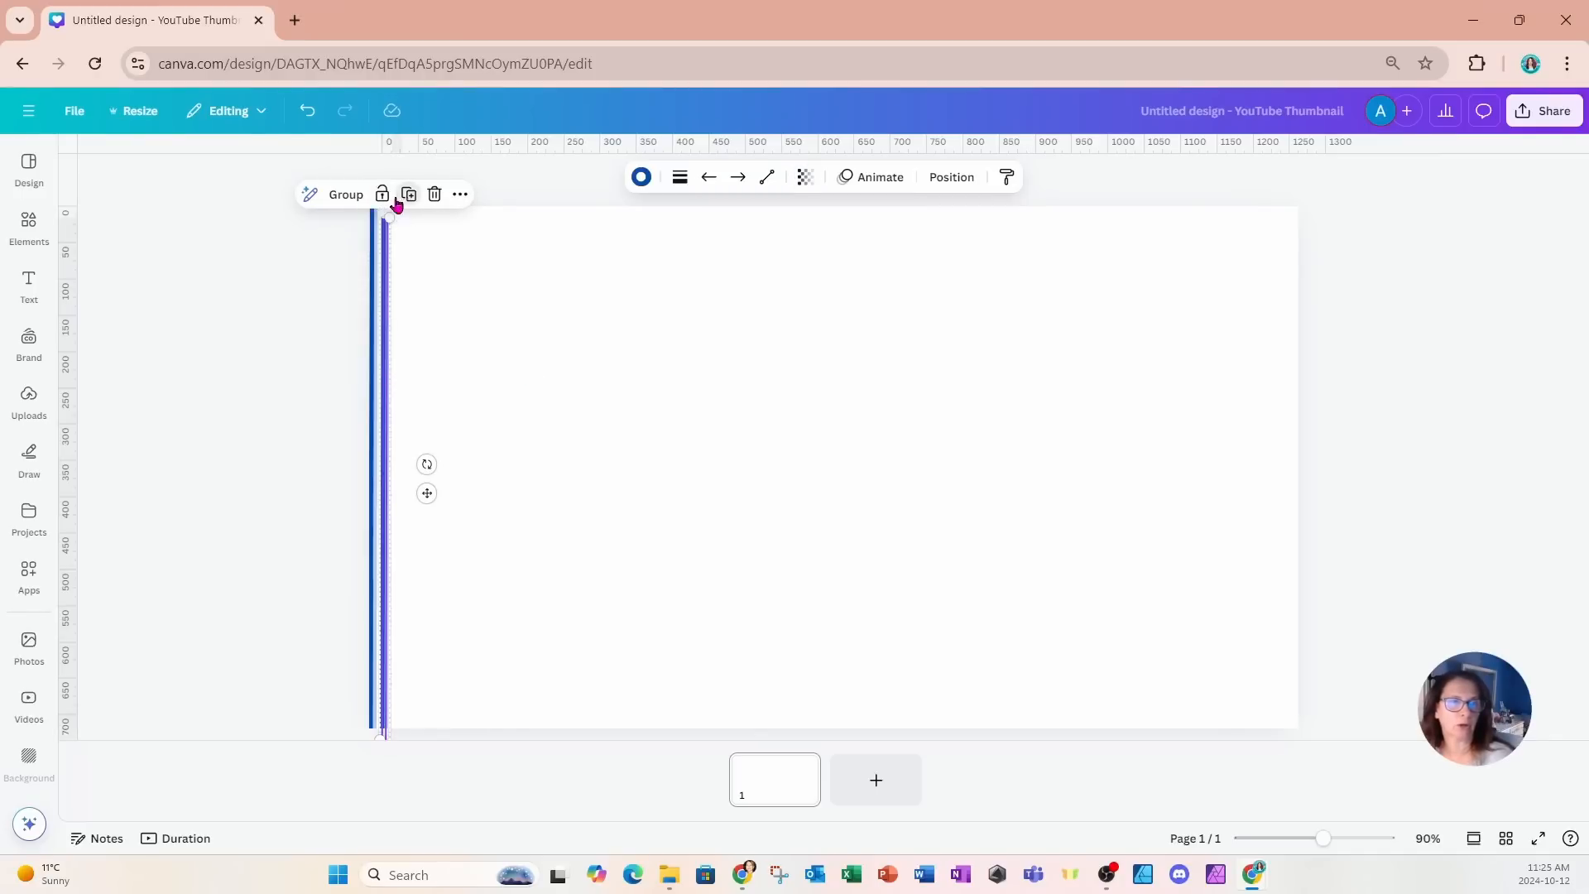
pyautogui.moveTo(426, 491); pyautogui.dragTo(429, 484)
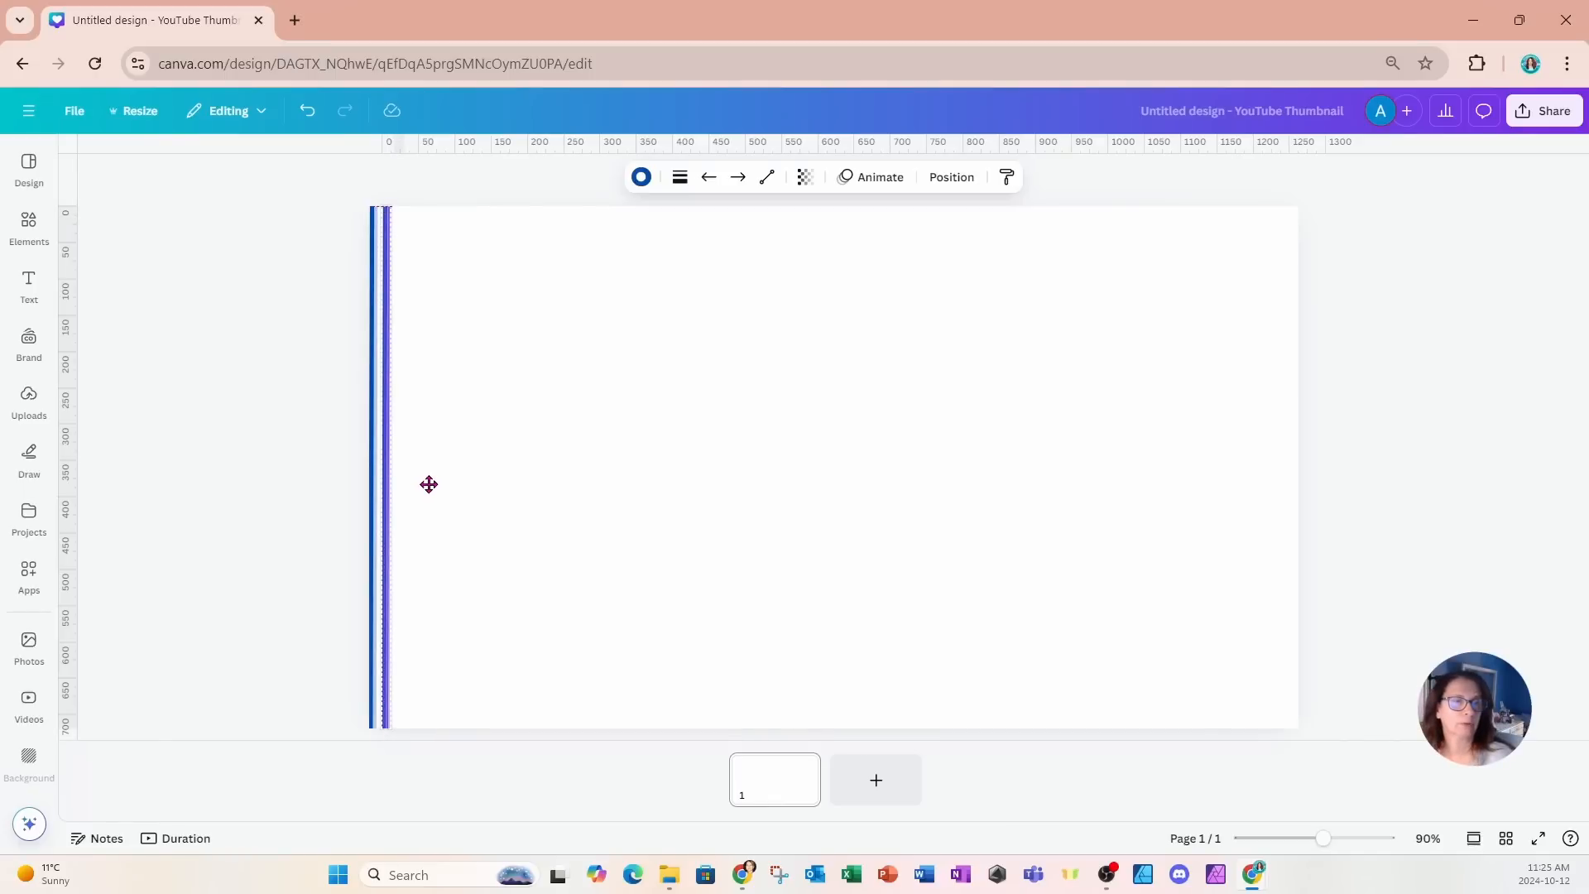
pyautogui.moveTo(429, 484); pyautogui.dragTo(429, 484)
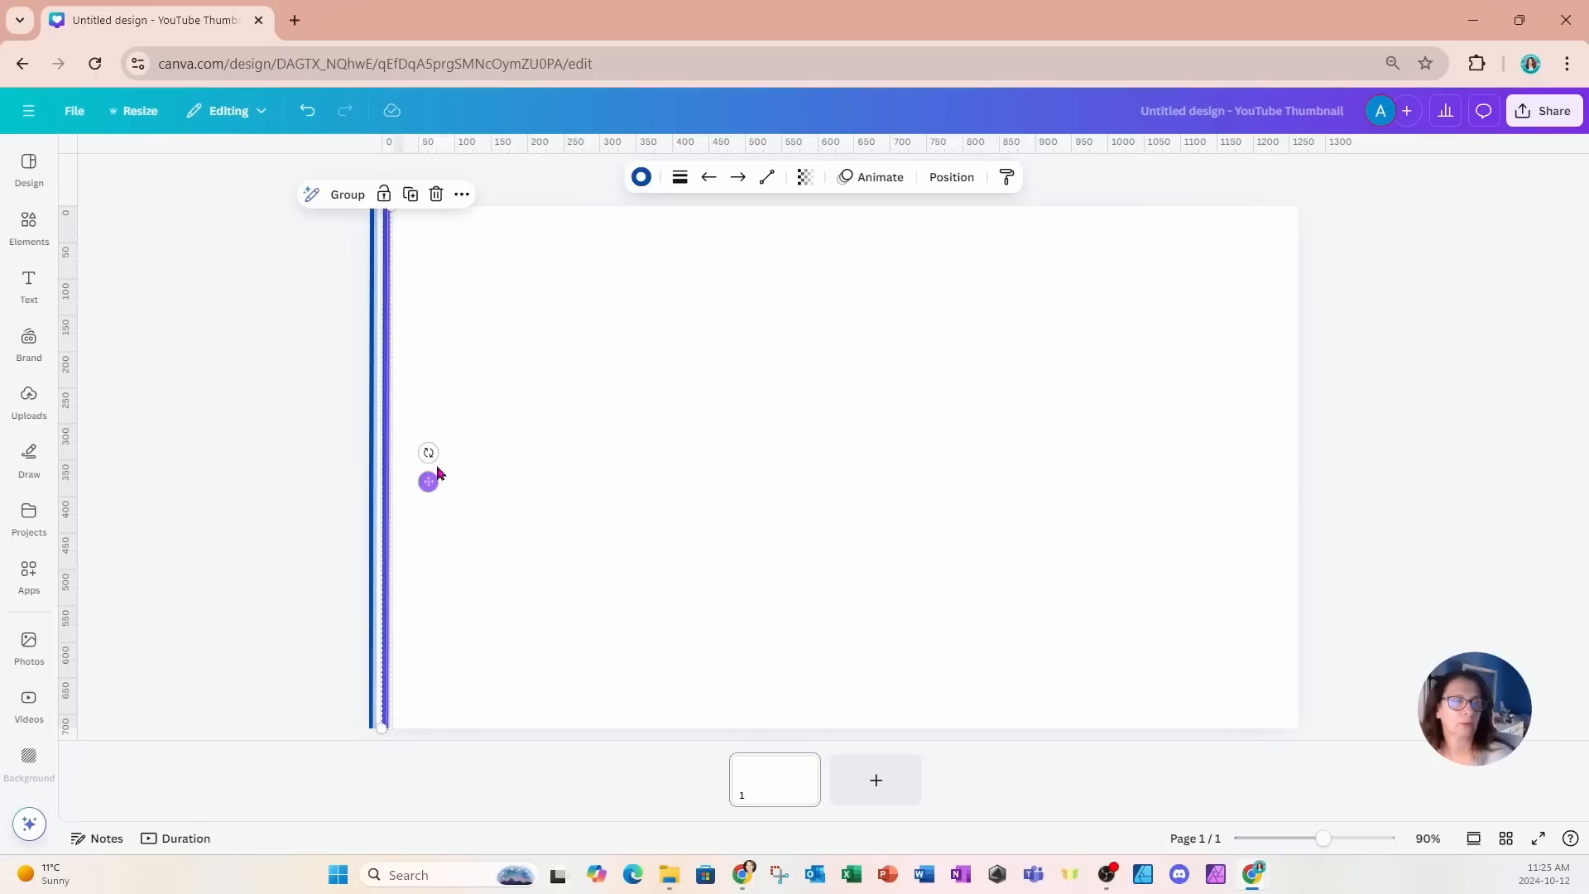
# Keep duplicating the blue line pair at equal spacing until the vertical stripes reach about 230 px on the horizontal ruler.
pyautogui.click(409, 195)
pyautogui.click(425, 199)
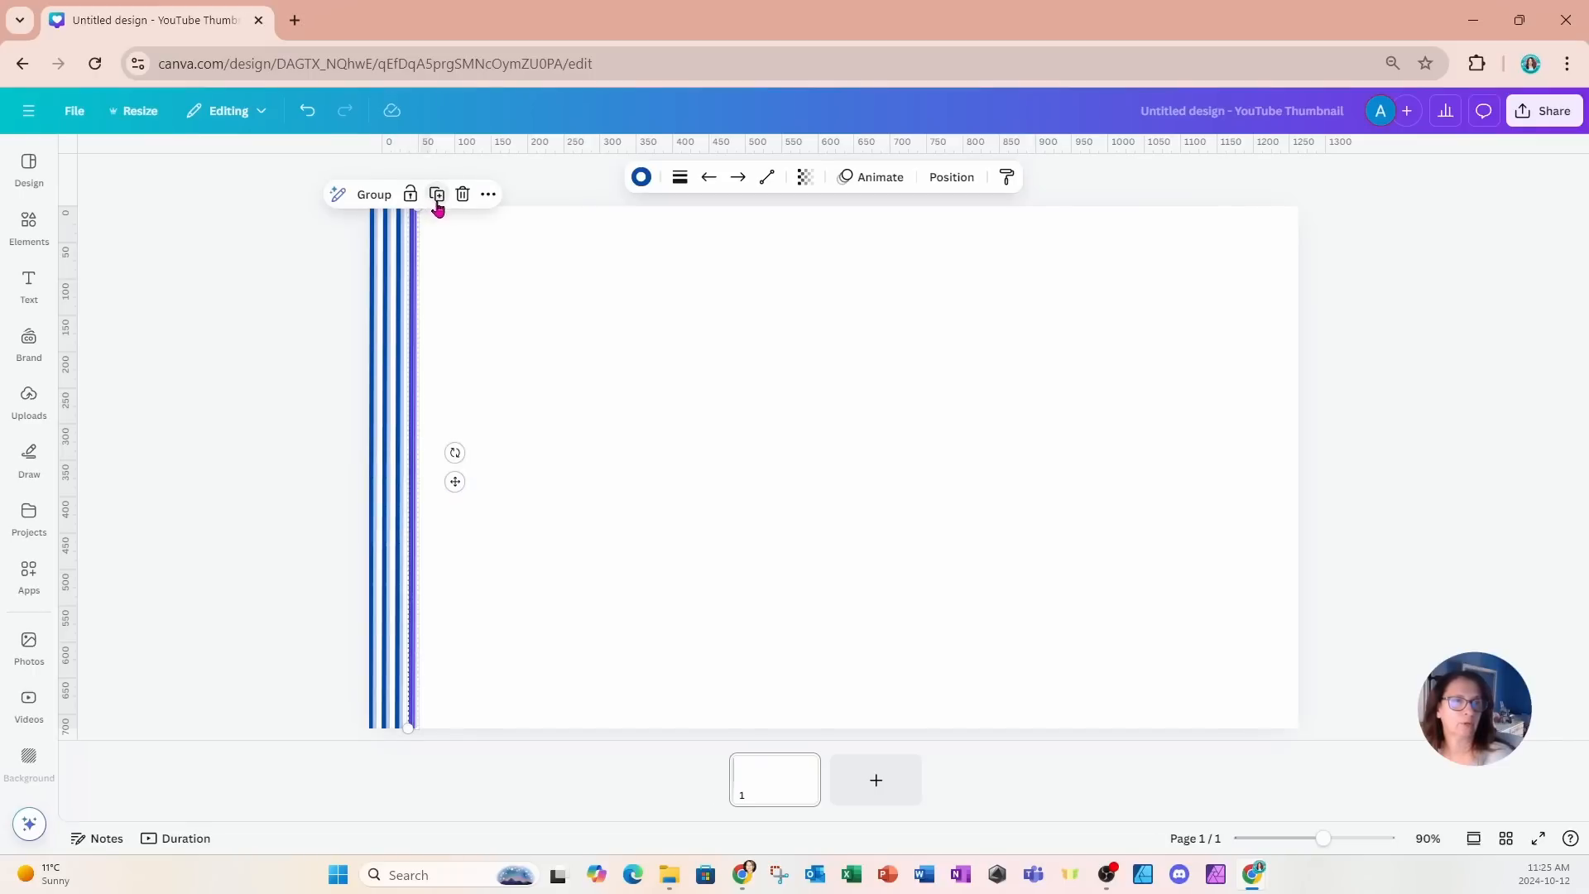
pyautogui.click(437, 199)
pyautogui.click(451, 200)
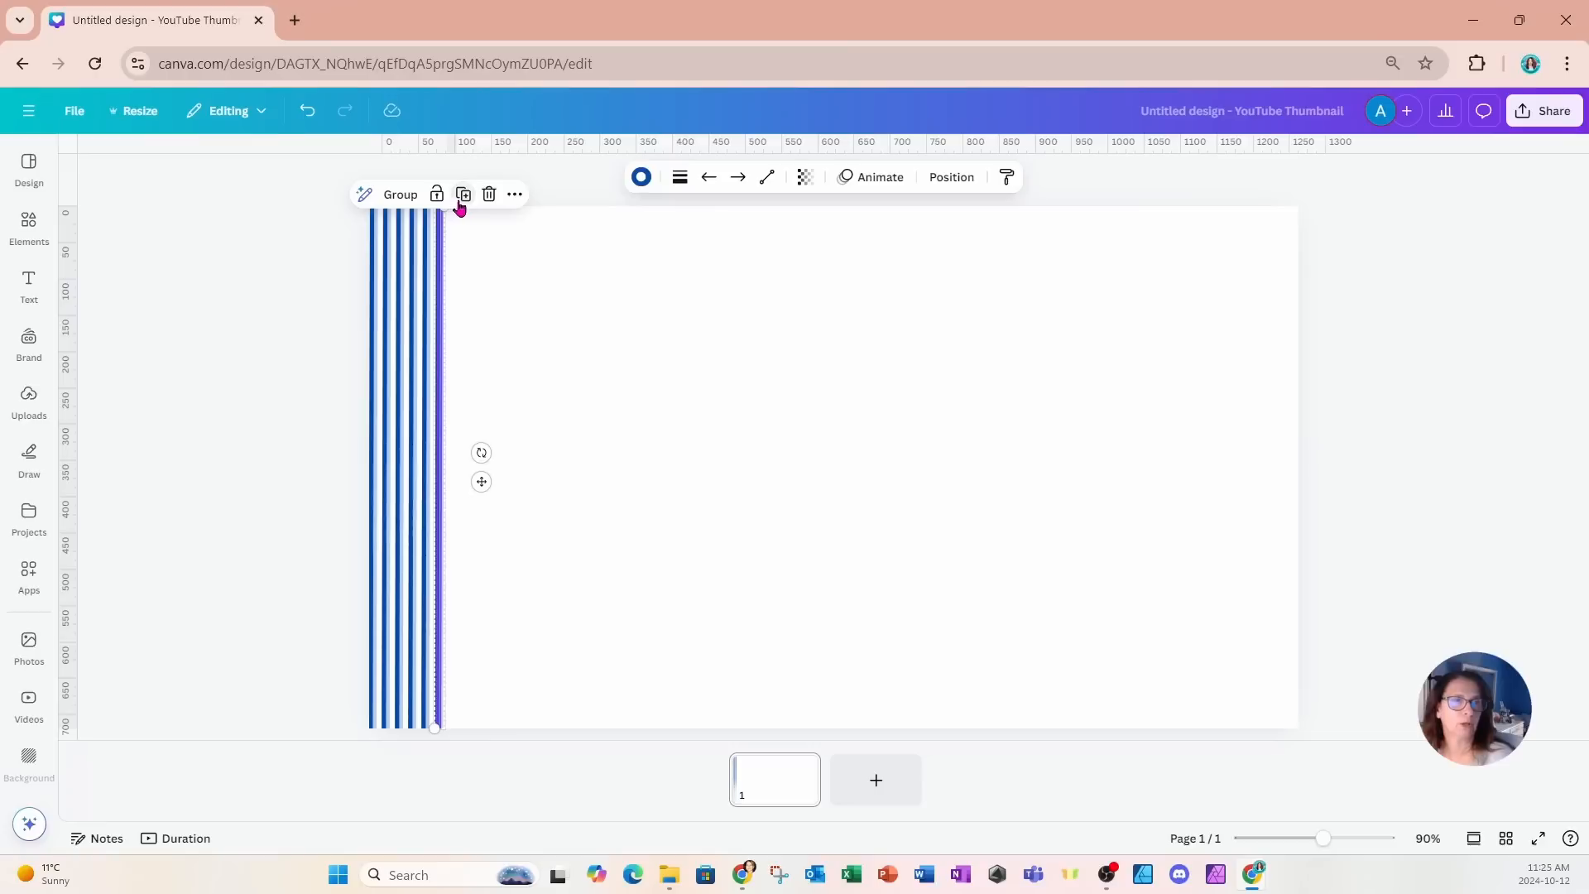
pyautogui.click(464, 199)
pyautogui.click(477, 199)
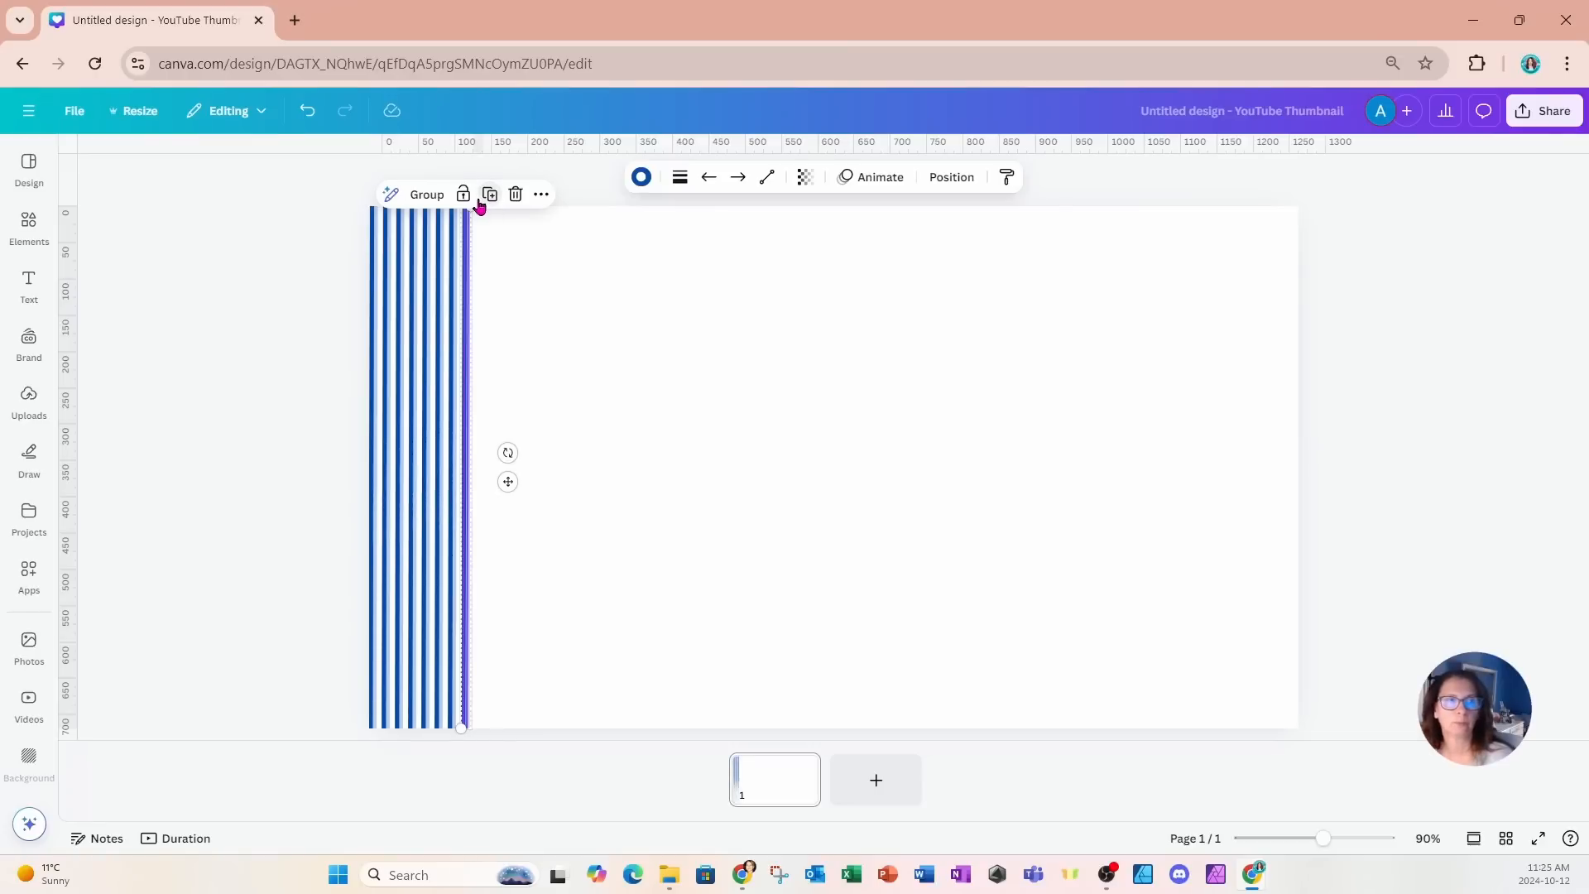
pyautogui.click(491, 199)
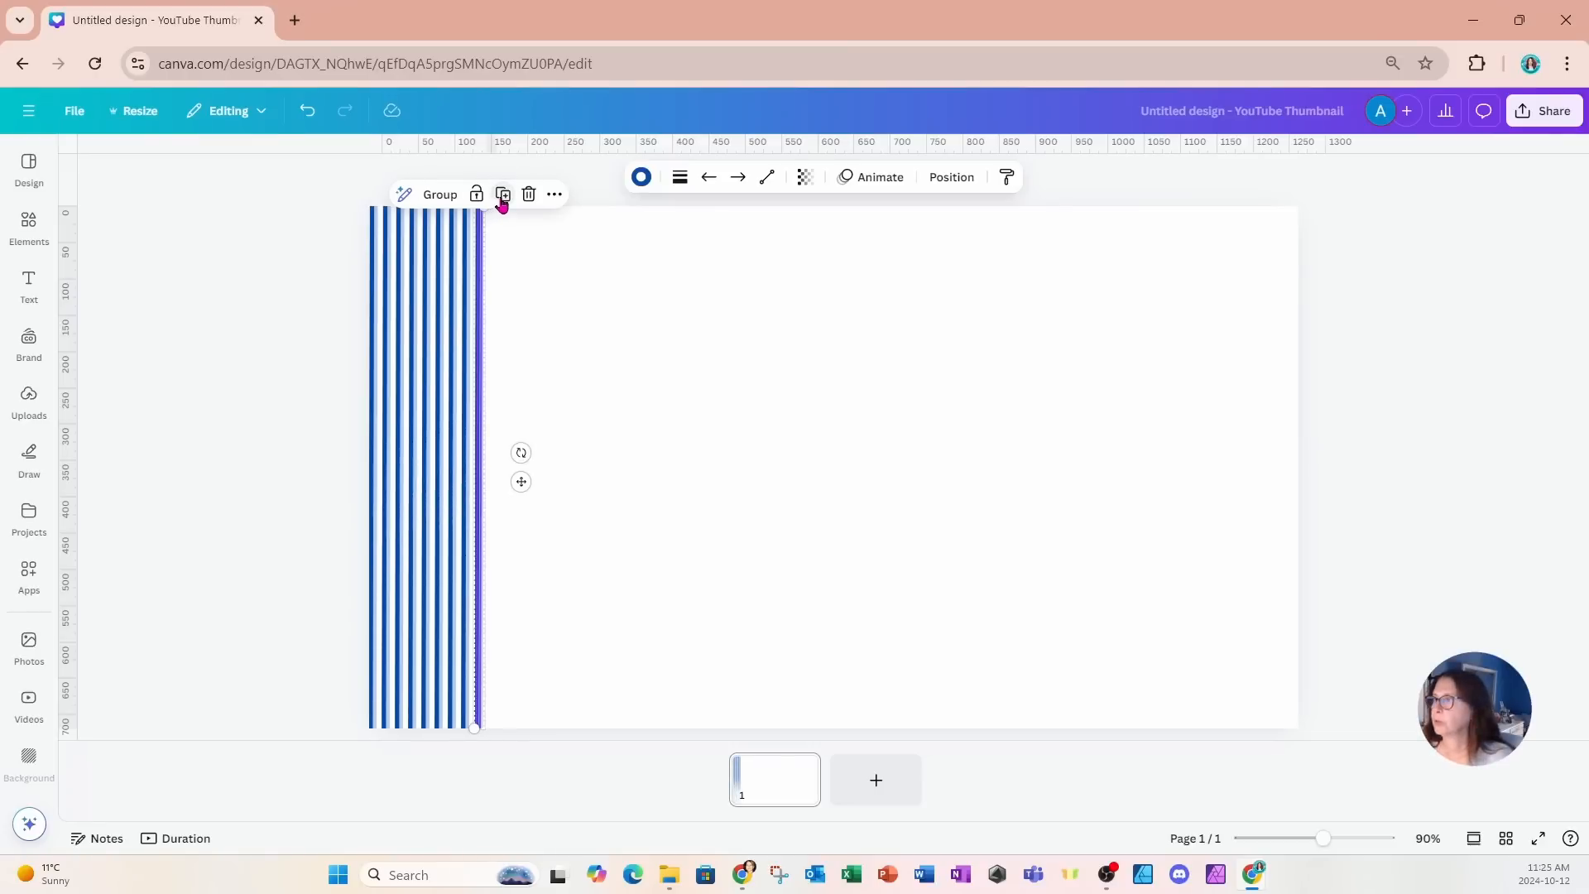
pyautogui.click(503, 199)
pyautogui.click(514, 199)
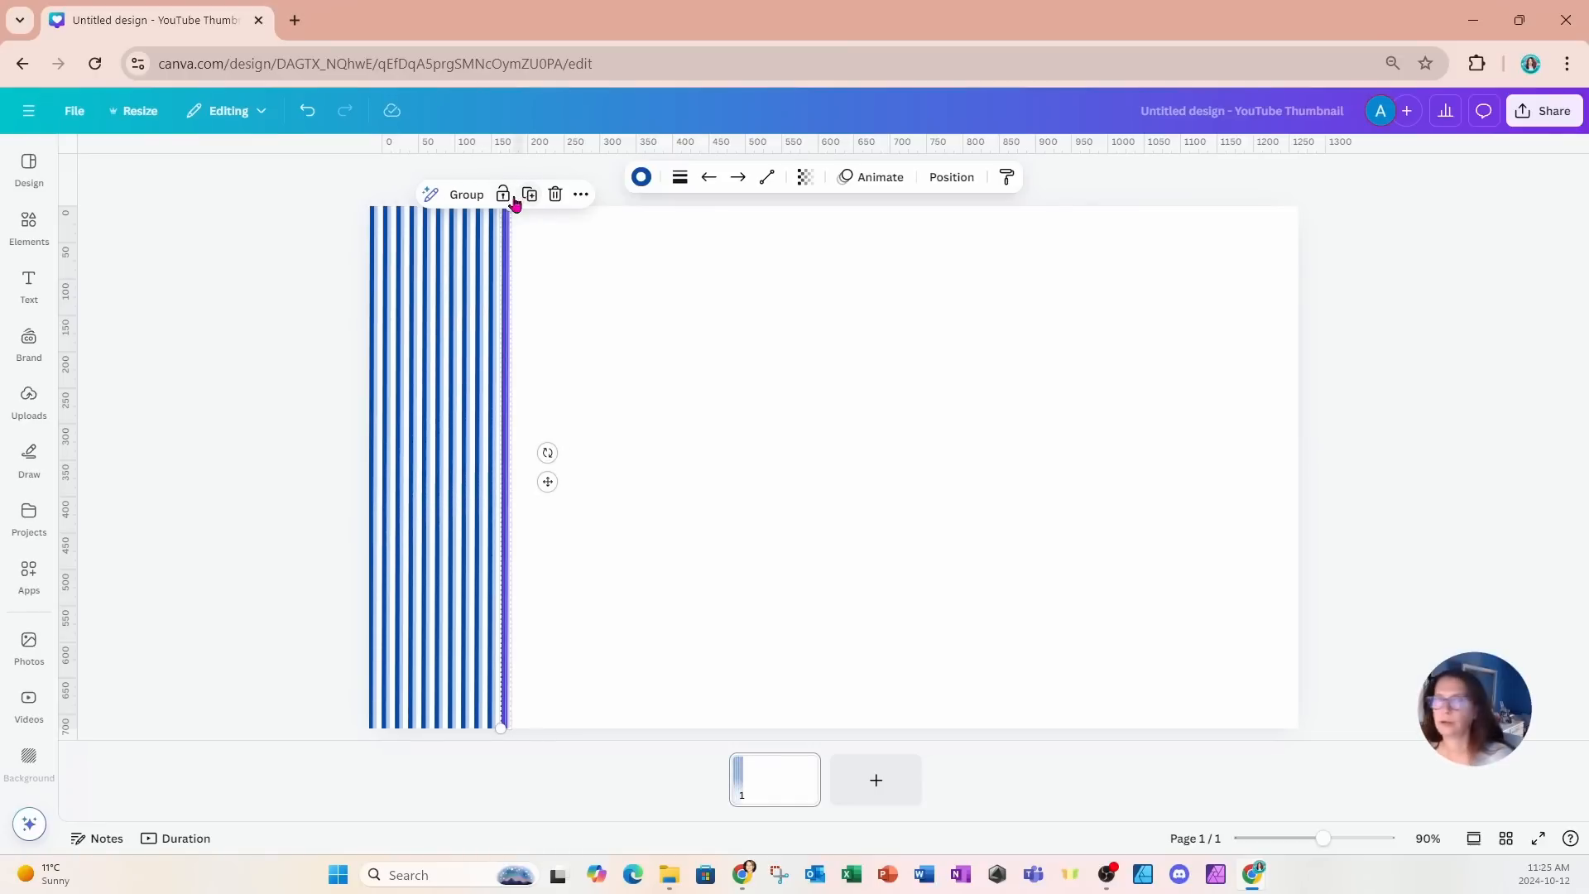
pyautogui.click(530, 199)
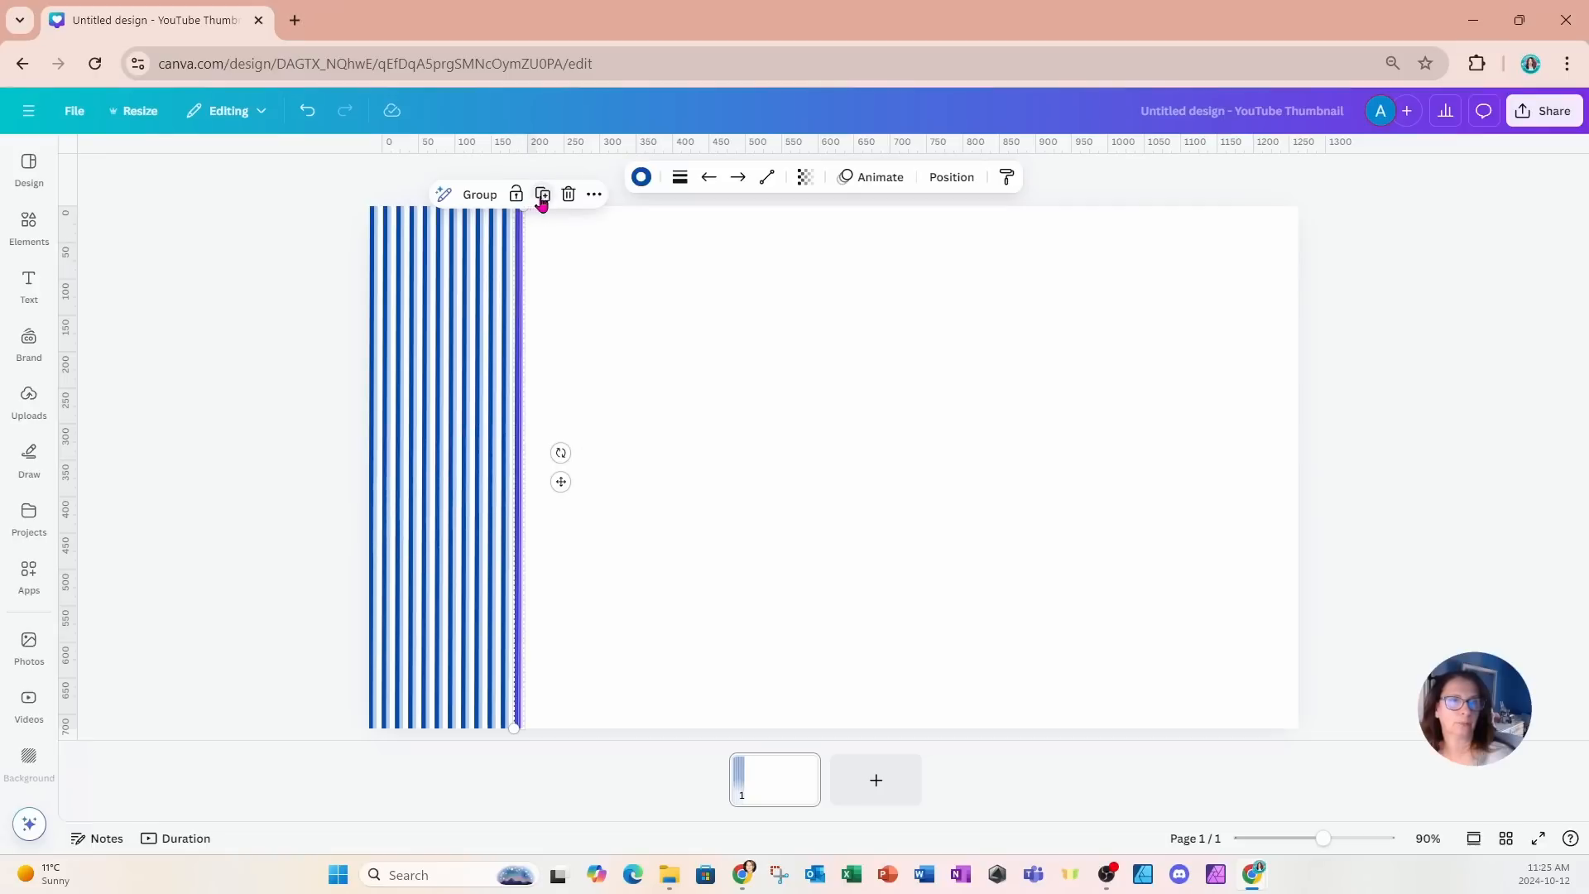
pyautogui.click(546, 200)
pyautogui.click(555, 199)
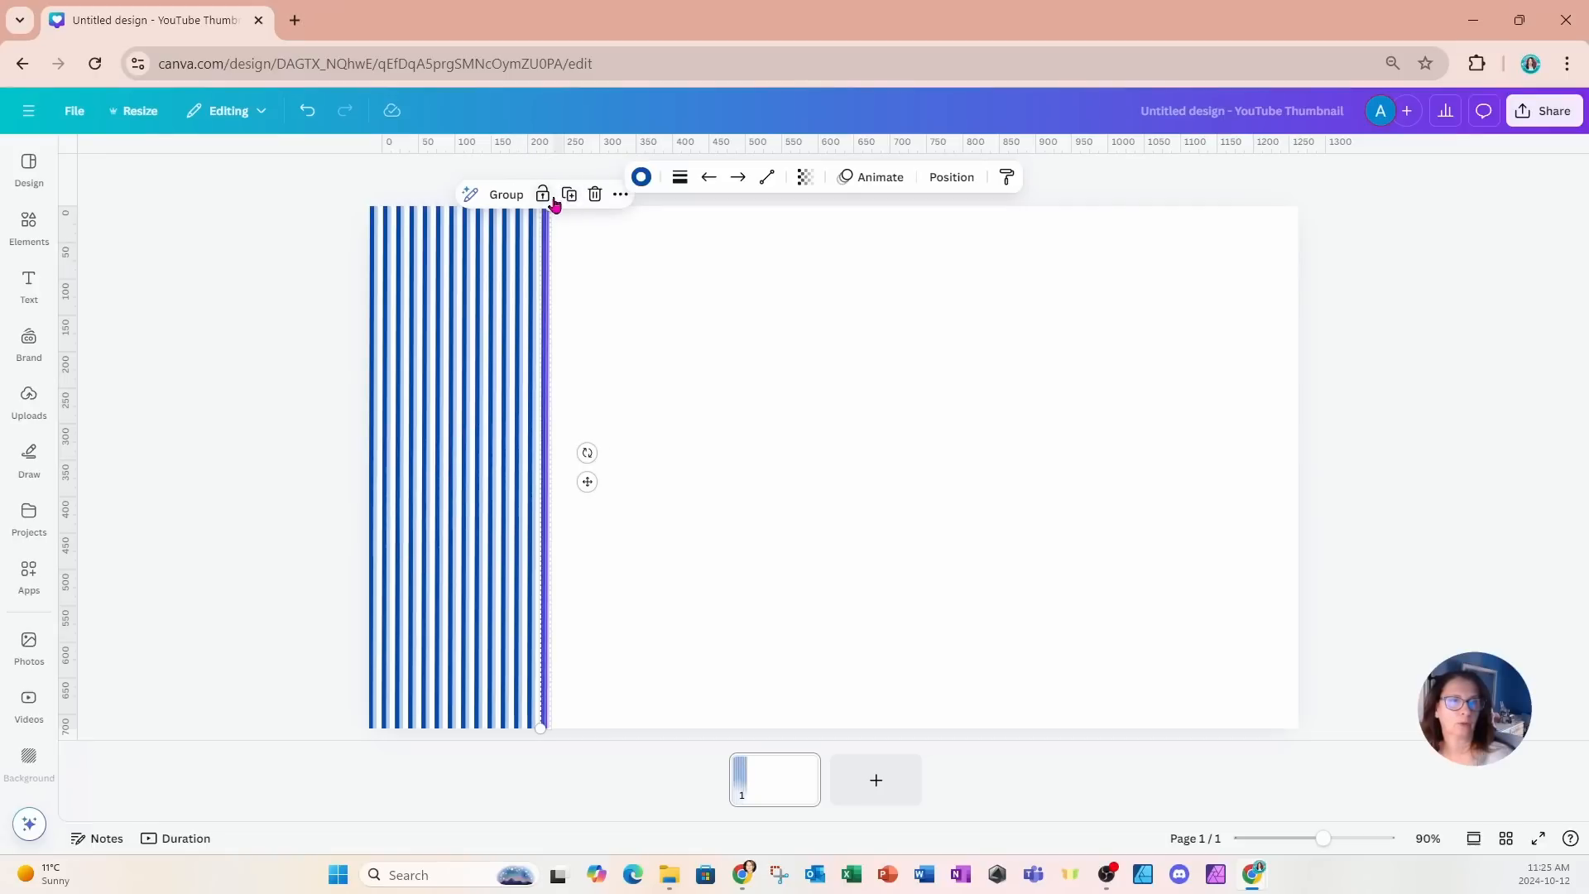
pyautogui.click(280, 282)
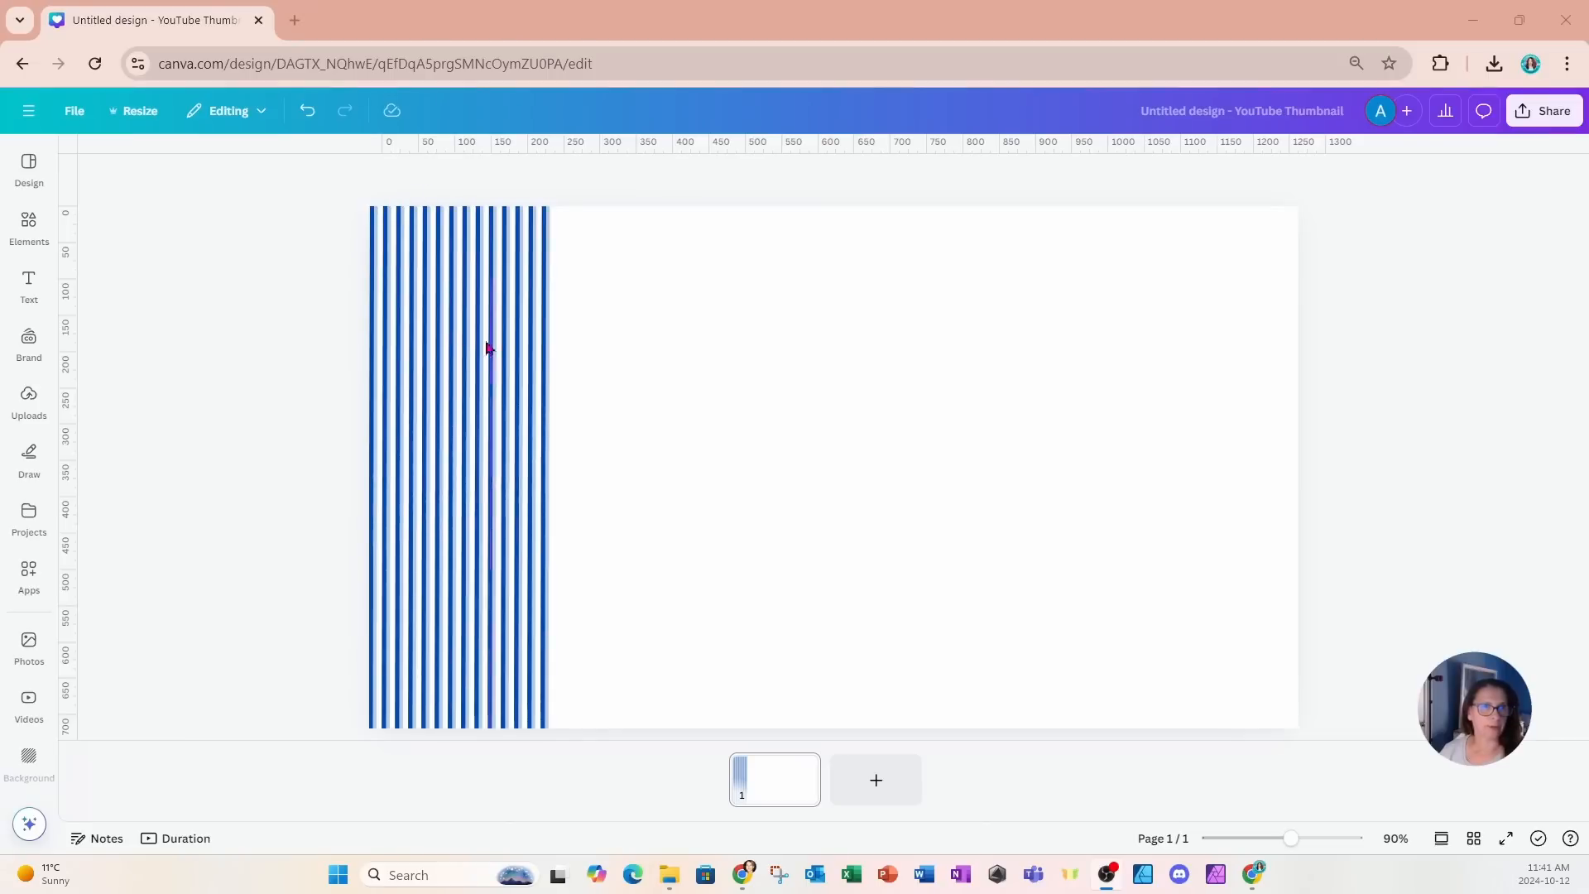
# Duplicate the last vertical pair, turn the copy horizontal and fit it along the page's top edge from the stripes to the right page edge.
pyautogui.click(547, 284)
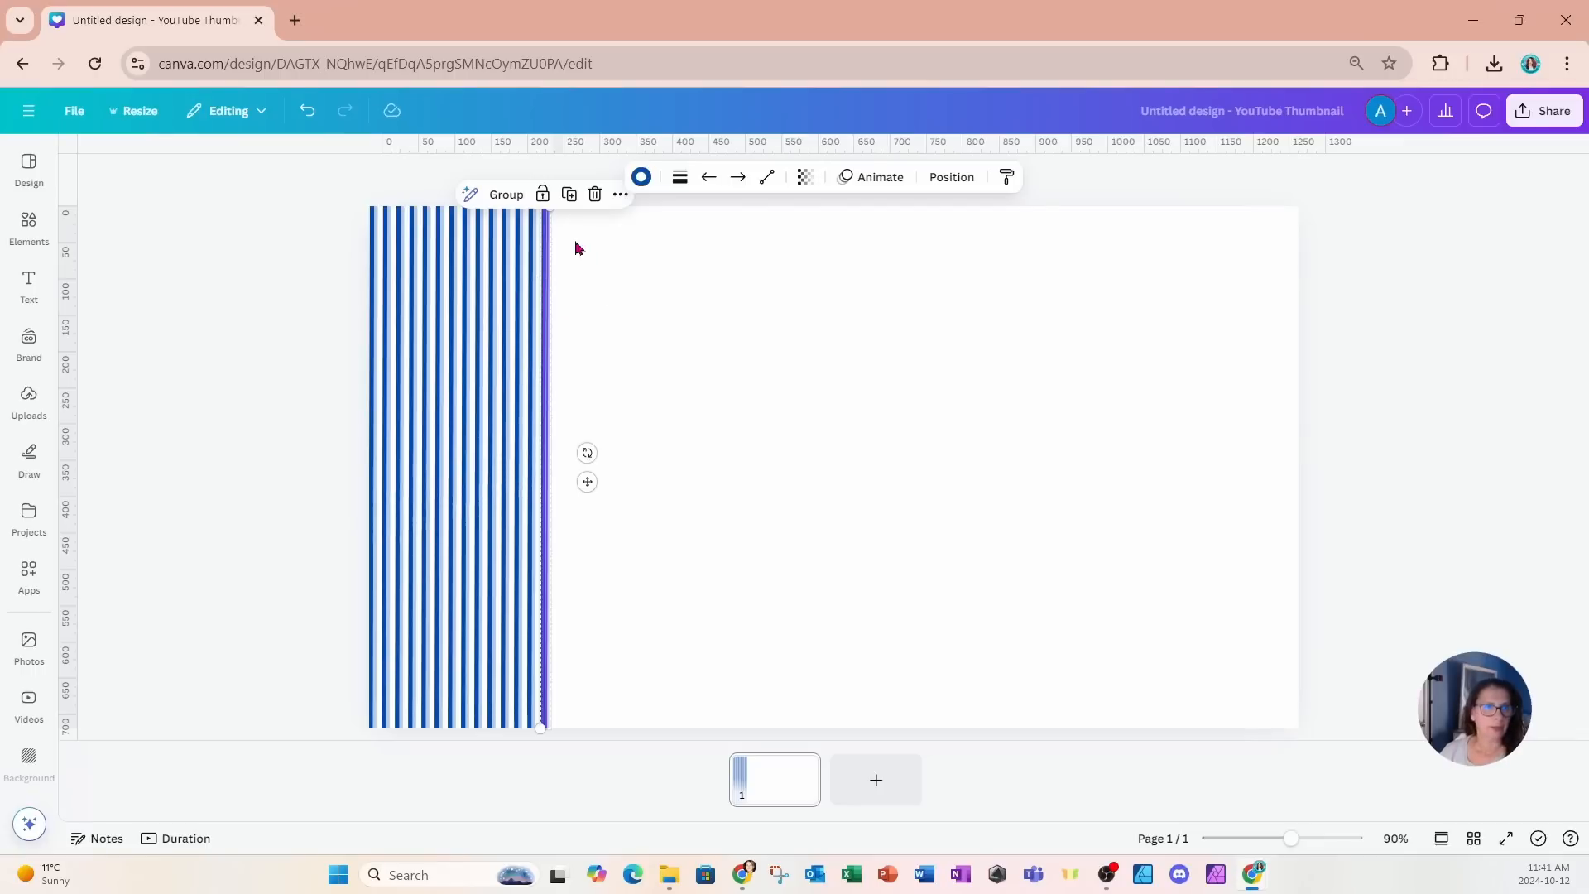
pyautogui.click(569, 193)
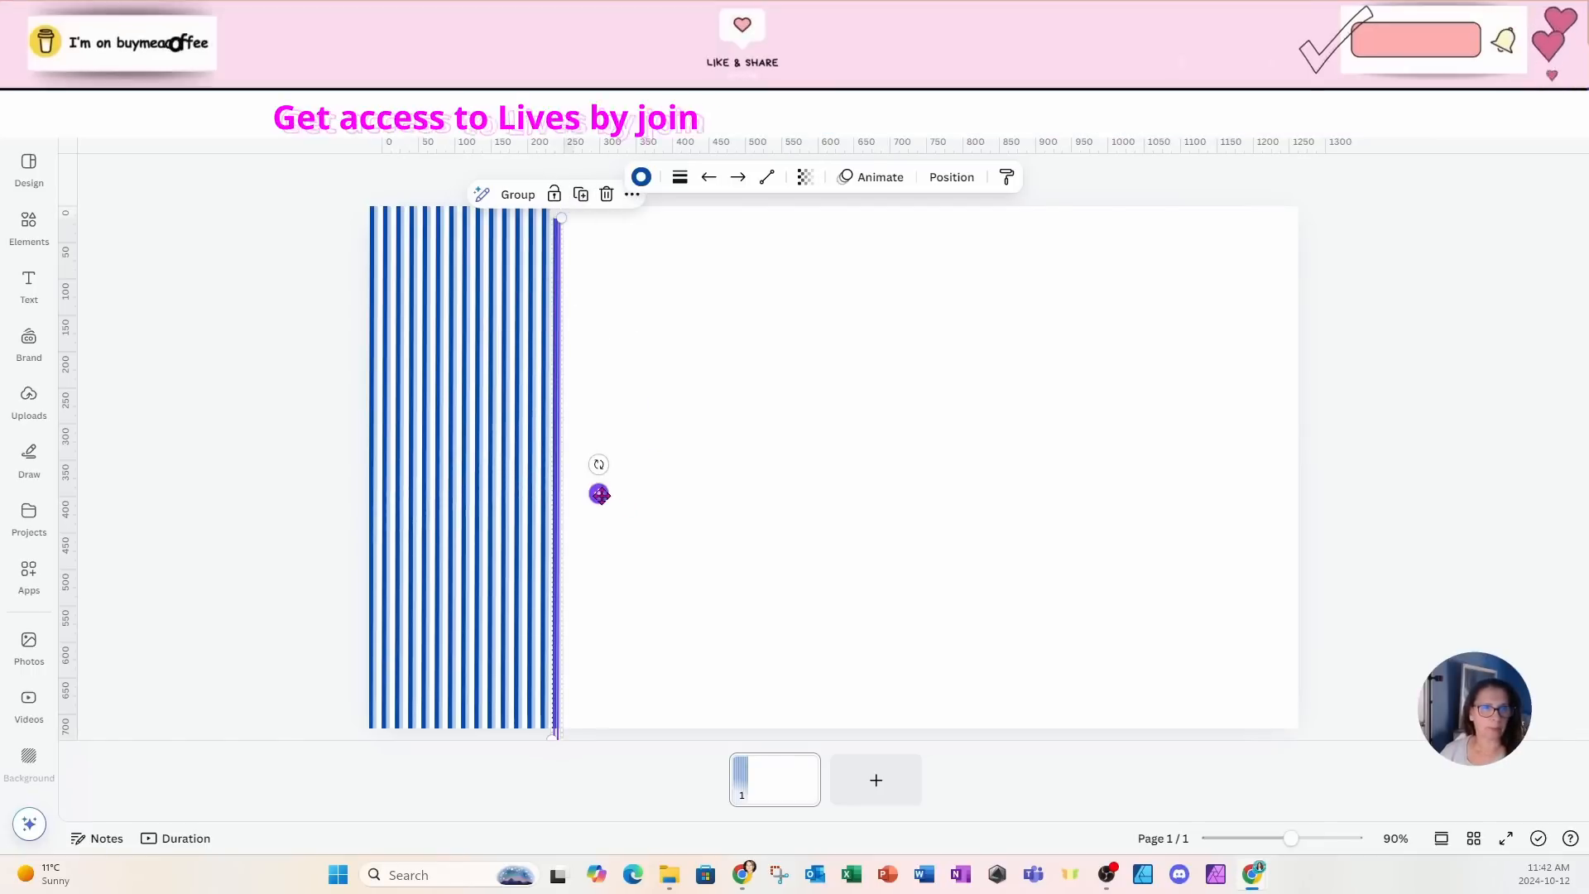
pyautogui.moveTo(599, 494); pyautogui.dragTo(767, 432)
pyautogui.moveTo(1070, 470); pyautogui.dragTo(1151, 225)
pyautogui.moveTo(1128, 212); pyautogui.dragTo(1297, 205)
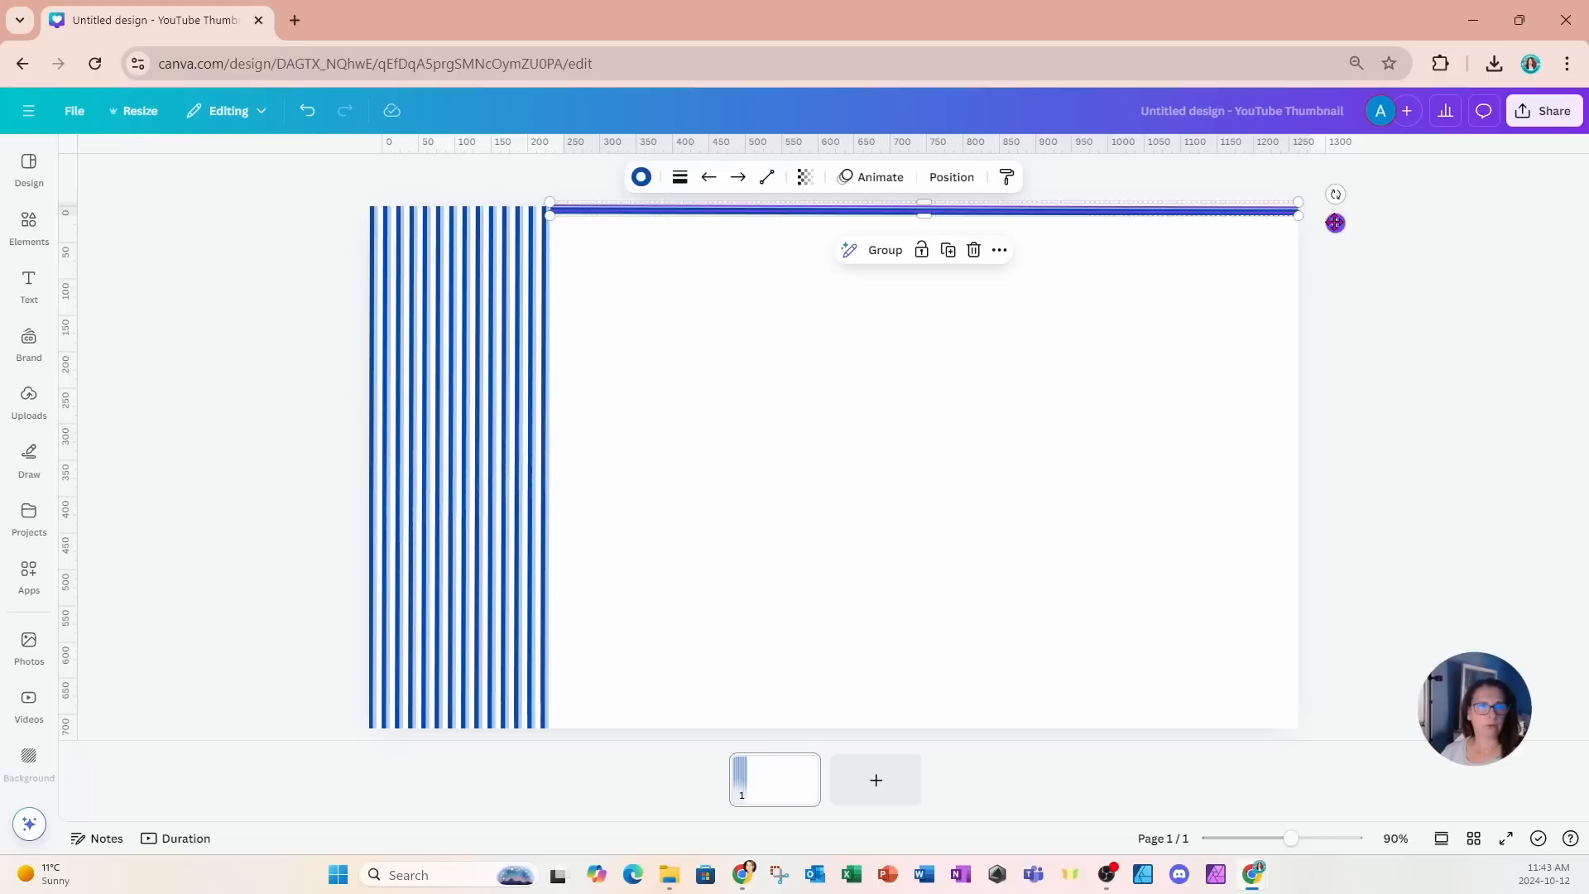
pyautogui.moveTo(1334, 223); pyautogui.dragTo(1334, 227)
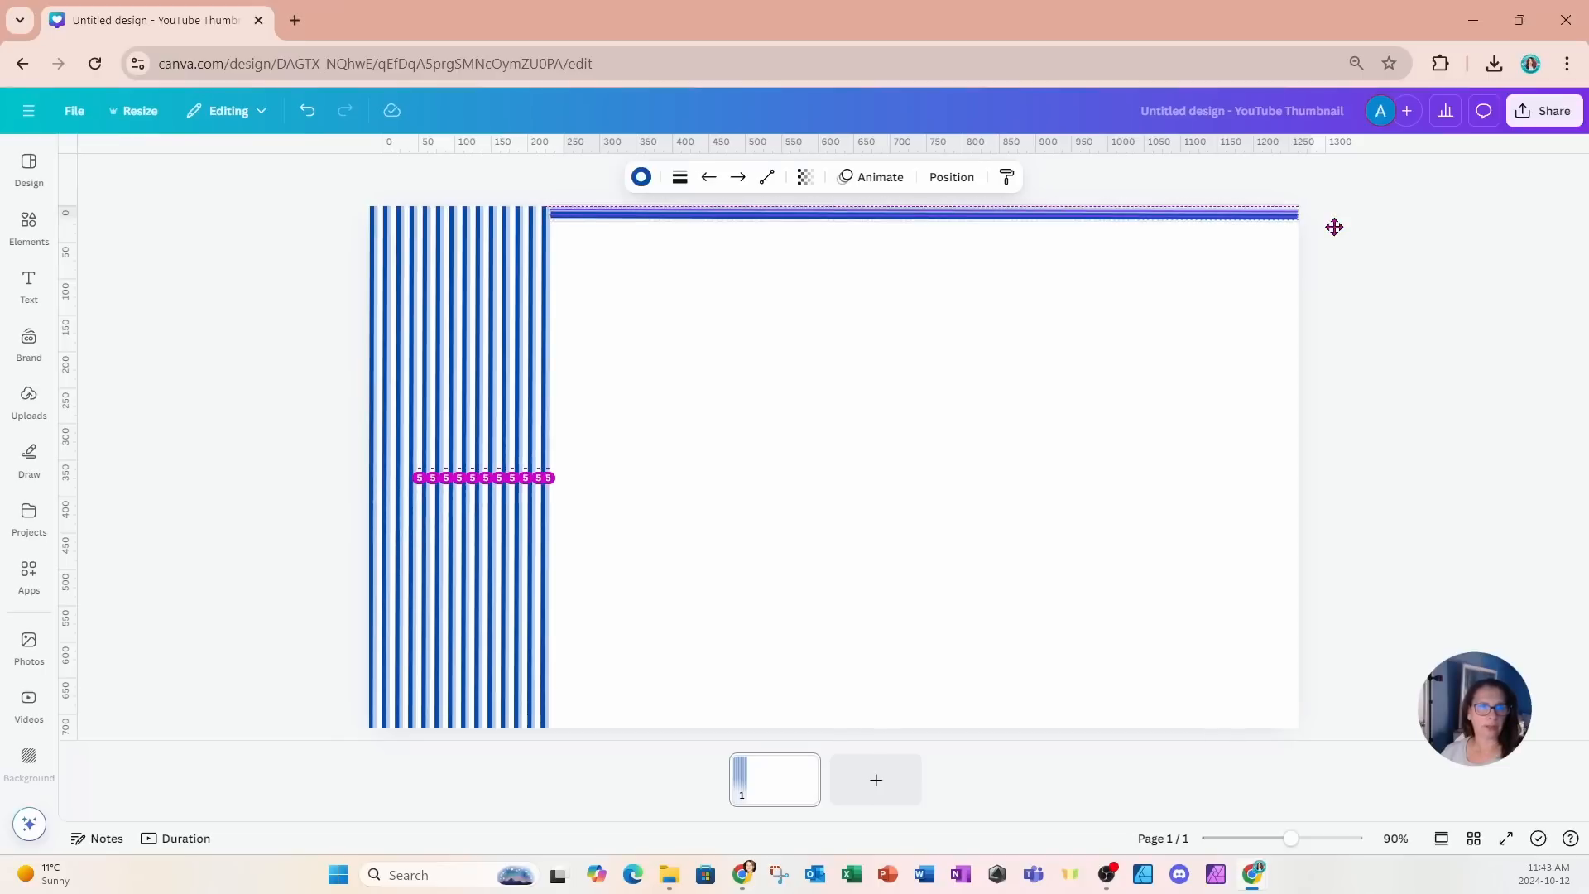
pyautogui.moveTo(1334, 227); pyautogui.dragTo(1335, 227)
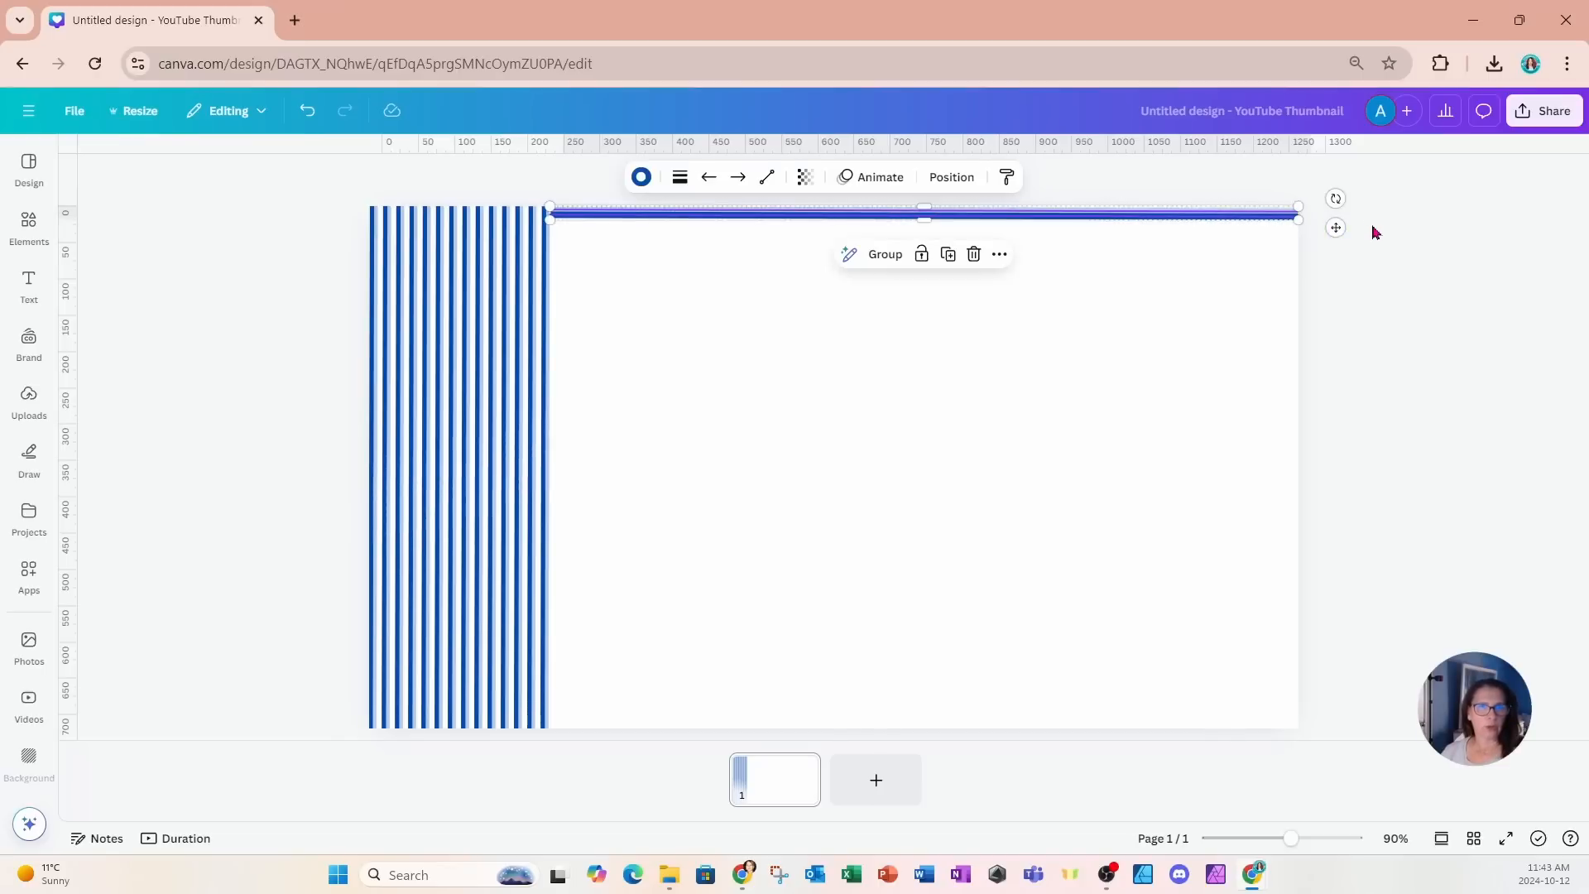
pyautogui.click(1372, 232)
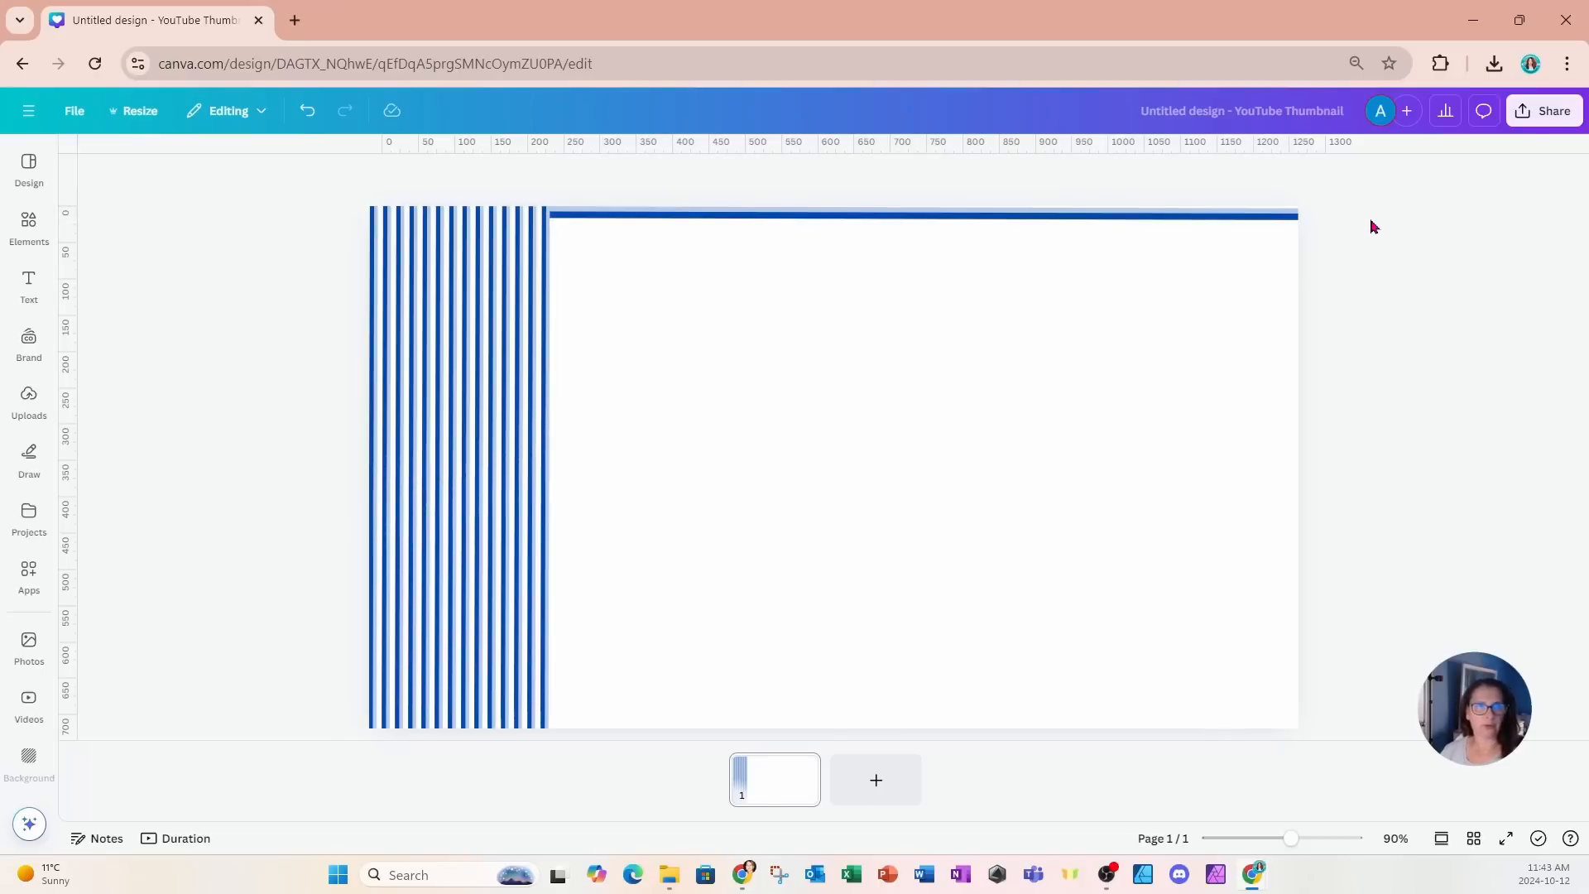
# Set the line weight of the horizontal pair to 6.
pyautogui.click(1247, 202)
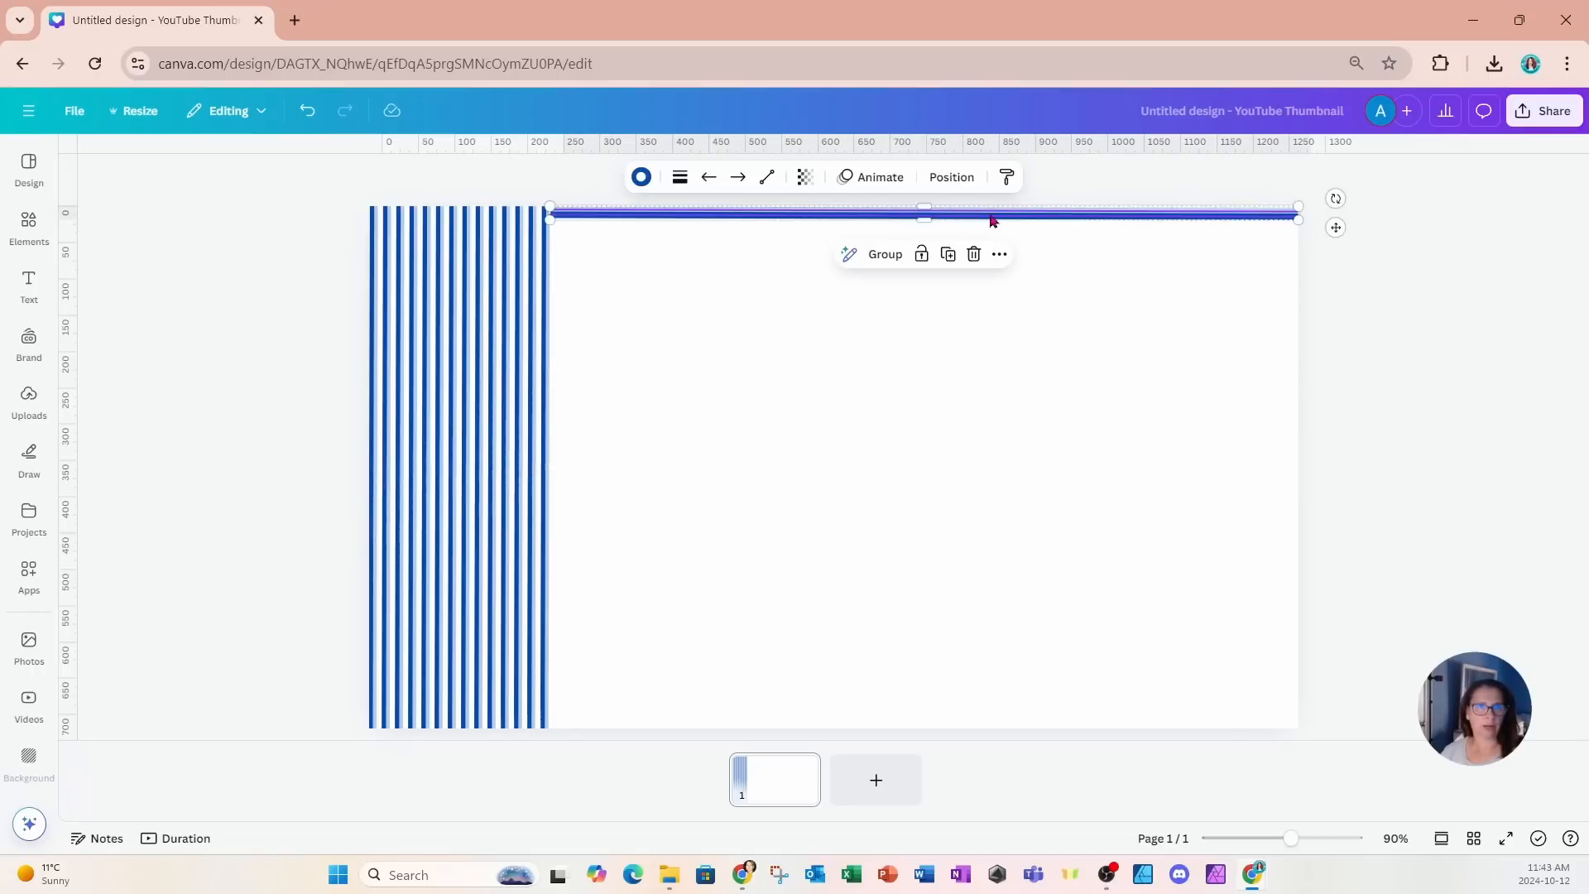
pyautogui.click(680, 181)
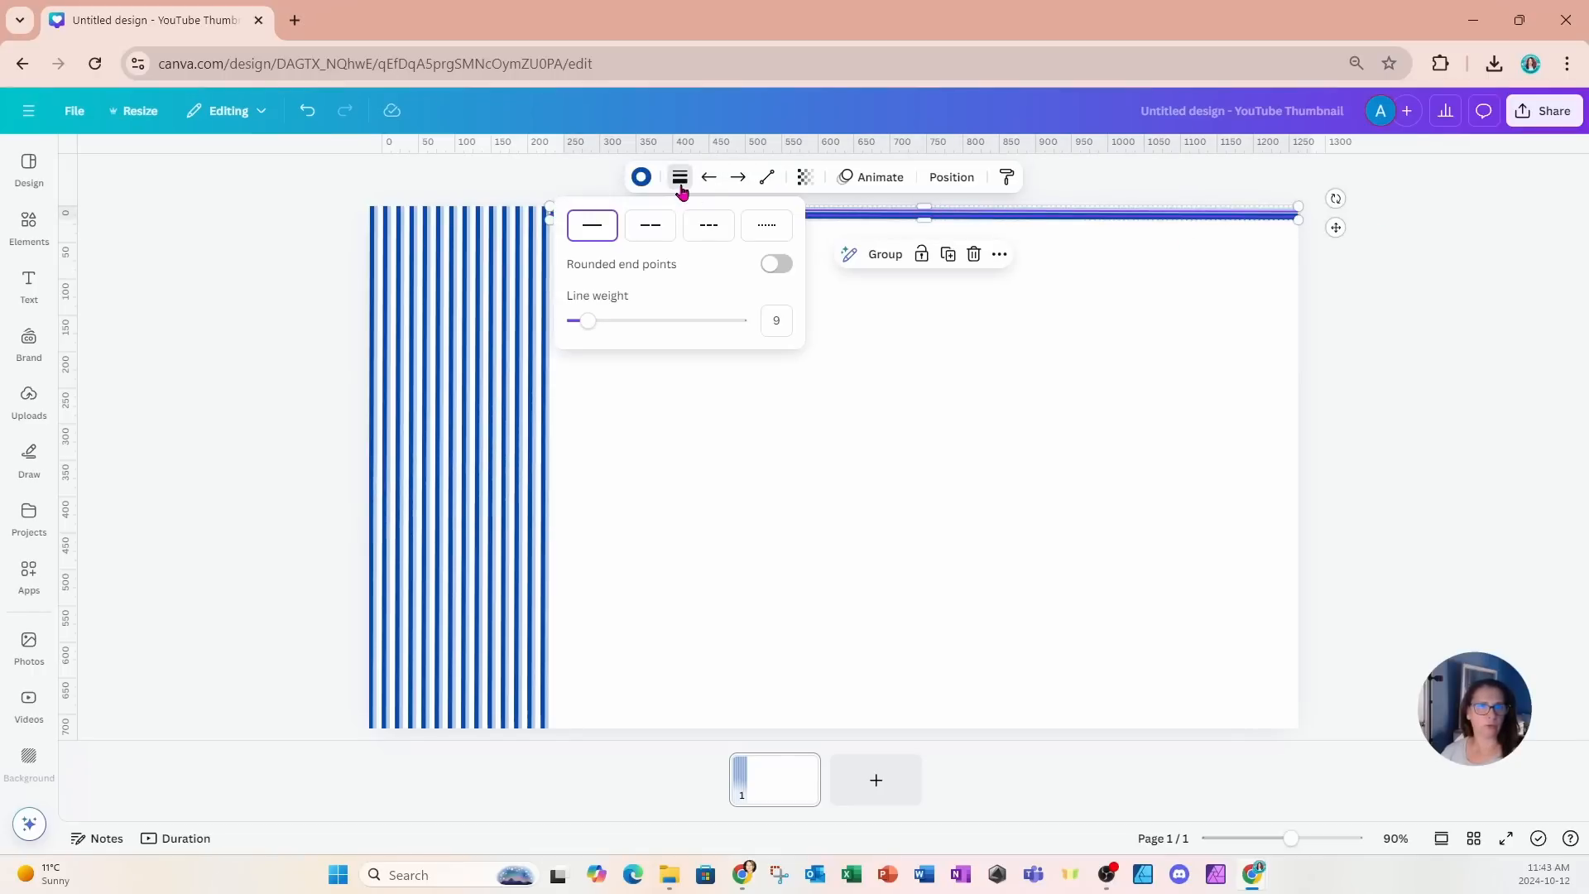
pyautogui.click(783, 322)
pyautogui.press('BackSpace')
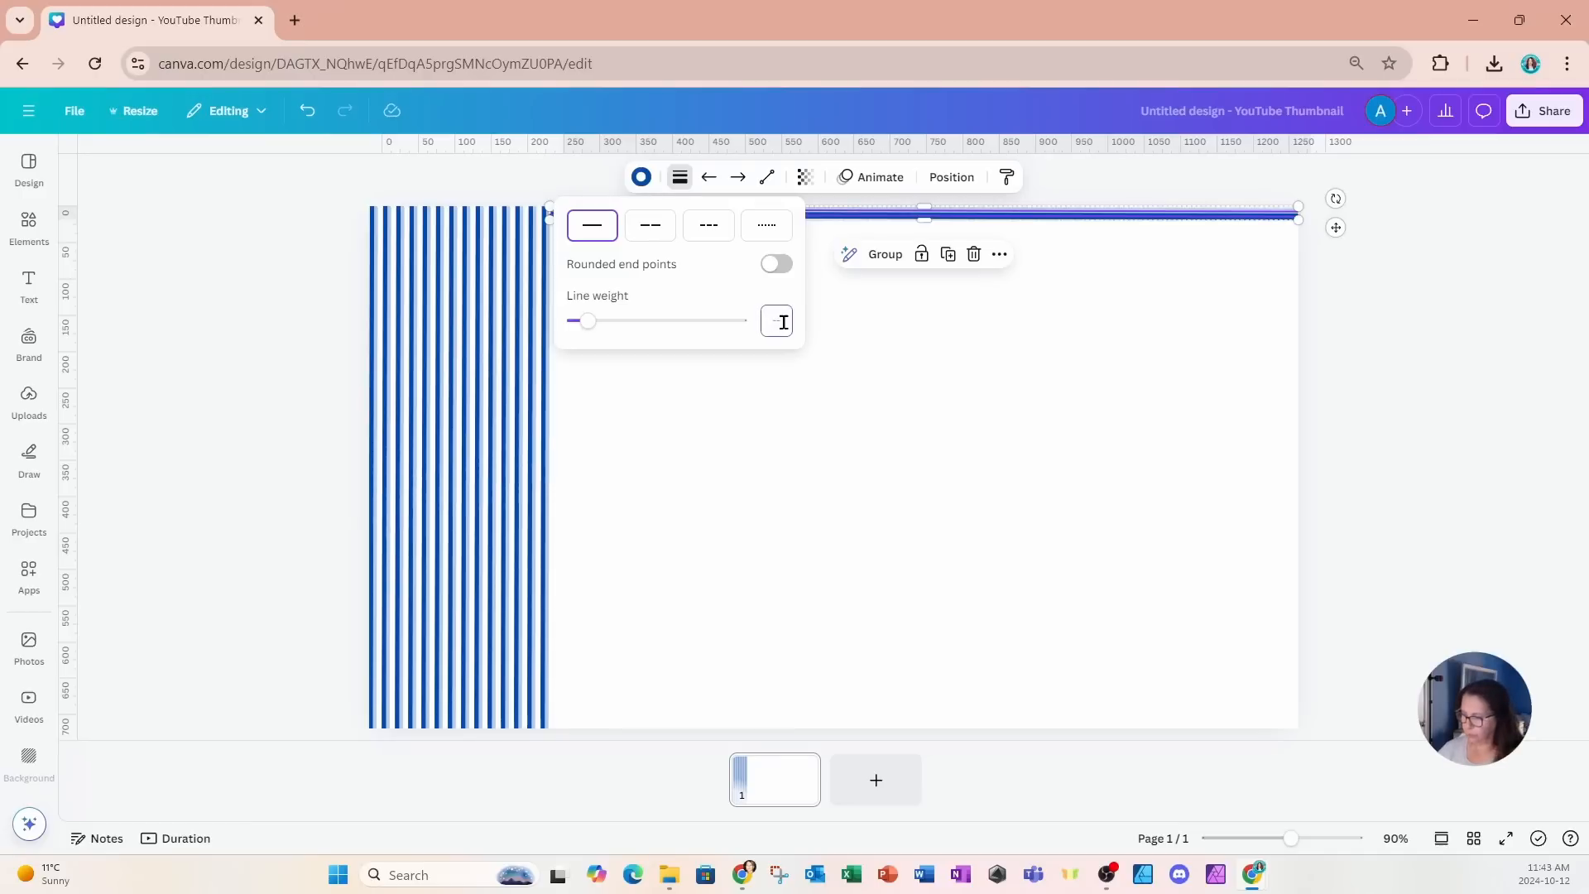
pyautogui.write('6')
pyautogui.press('Return')
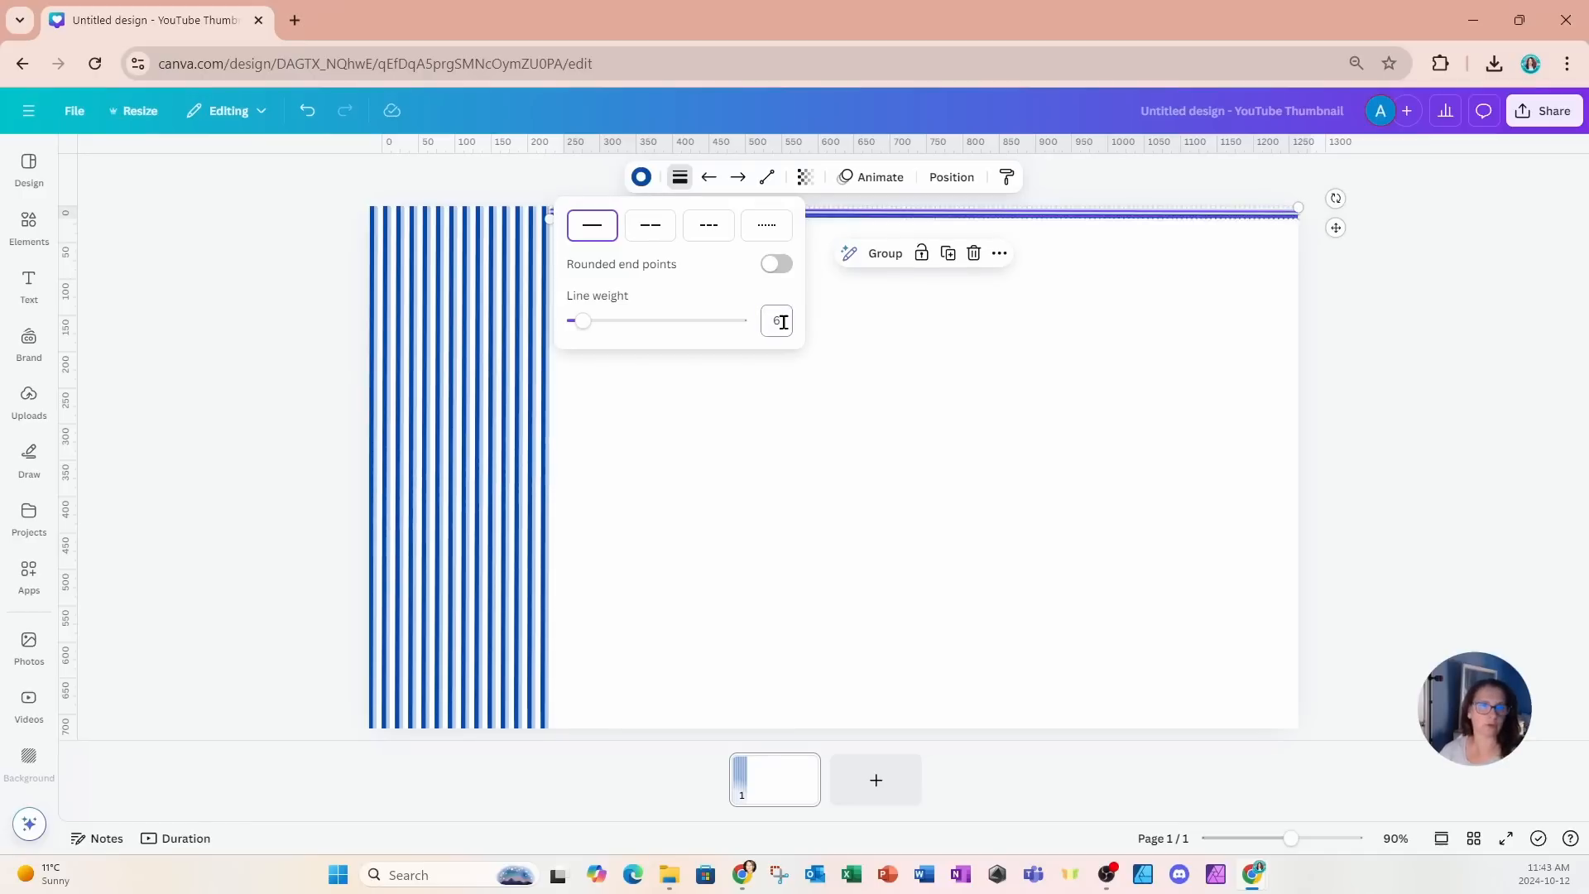
pyautogui.click(1032, 267)
# Duplicate the horizontal line pair twice and place the copies beneath it with narrow white gaps.
pyautogui.moveTo(1079, 178); pyautogui.dragTo(1083, 250)
pyautogui.click(948, 254)
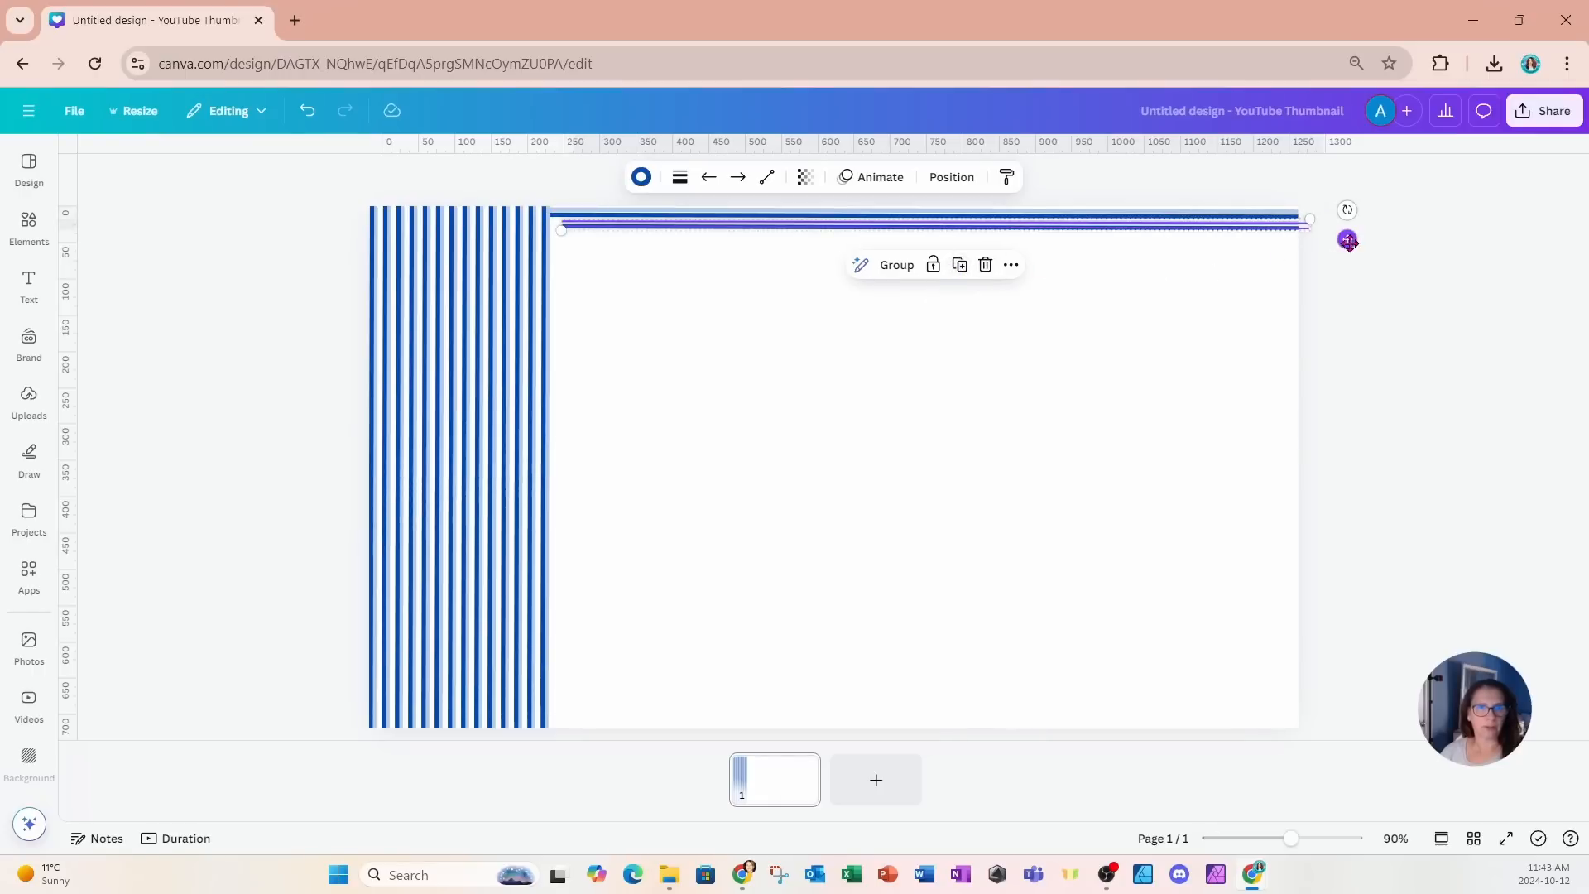
pyautogui.moveTo(1337, 252); pyautogui.dragTo(1337, 244)
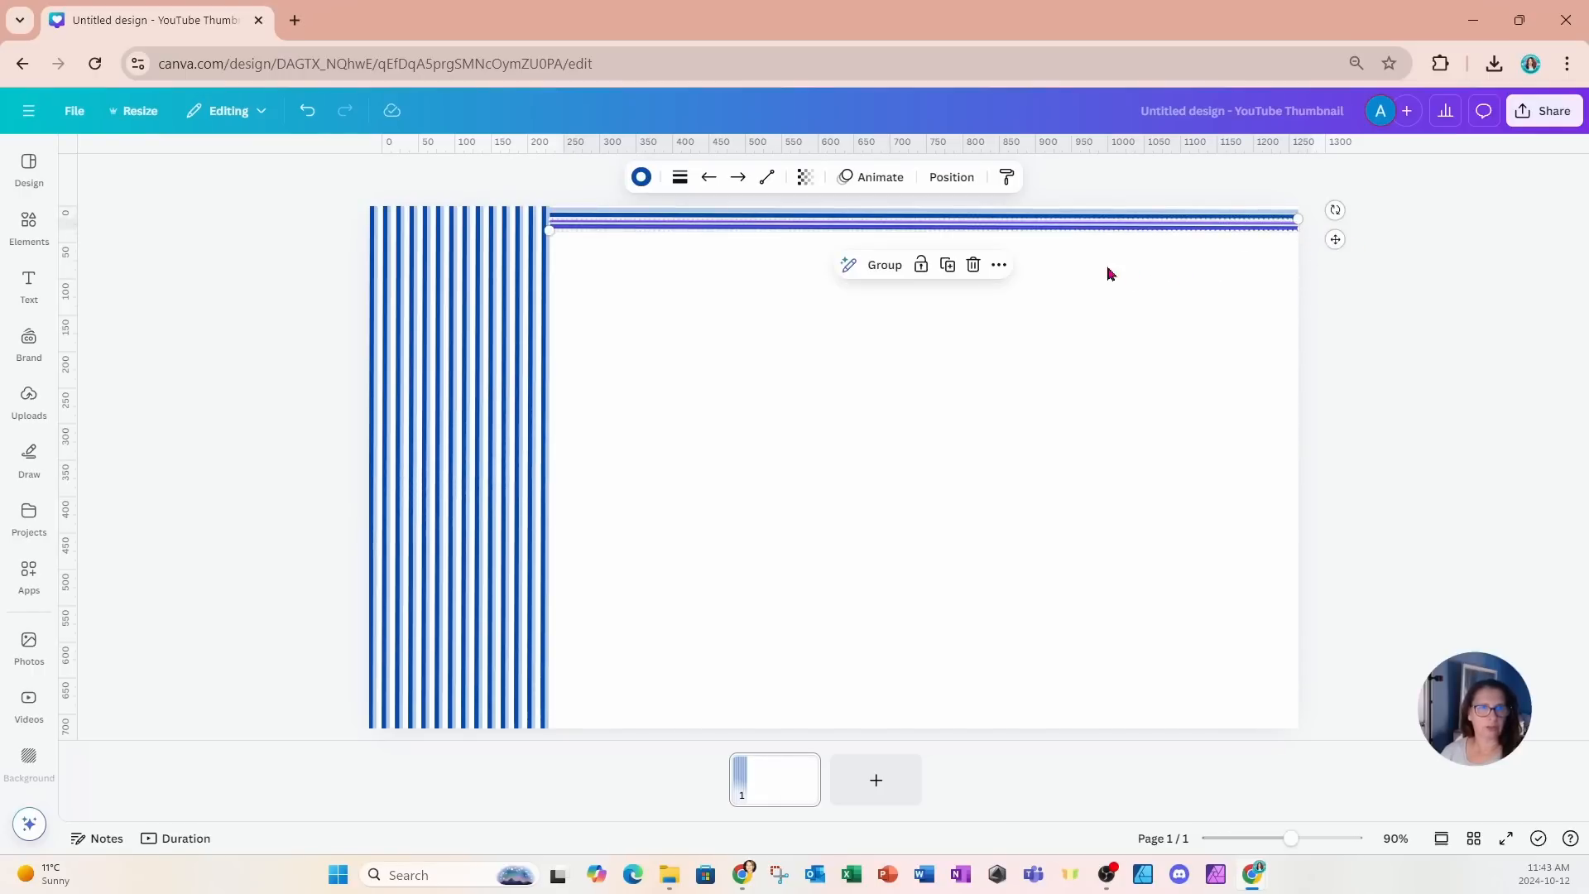
pyautogui.click(948, 265)
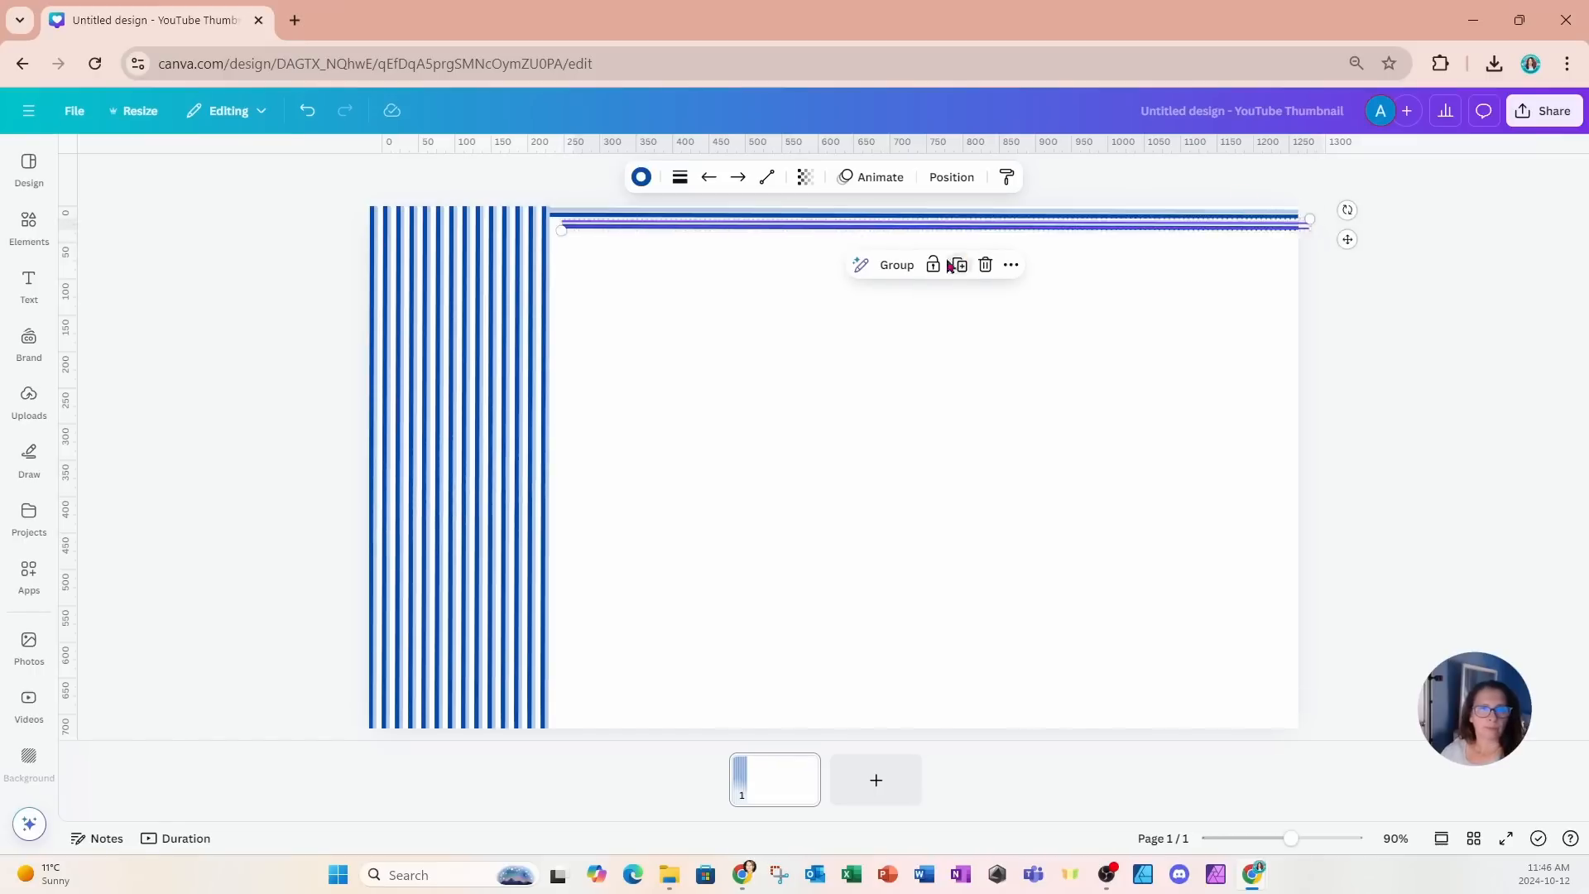
pyautogui.moveTo(1347, 239); pyautogui.dragTo(1334, 248)
pyautogui.click(1351, 263)
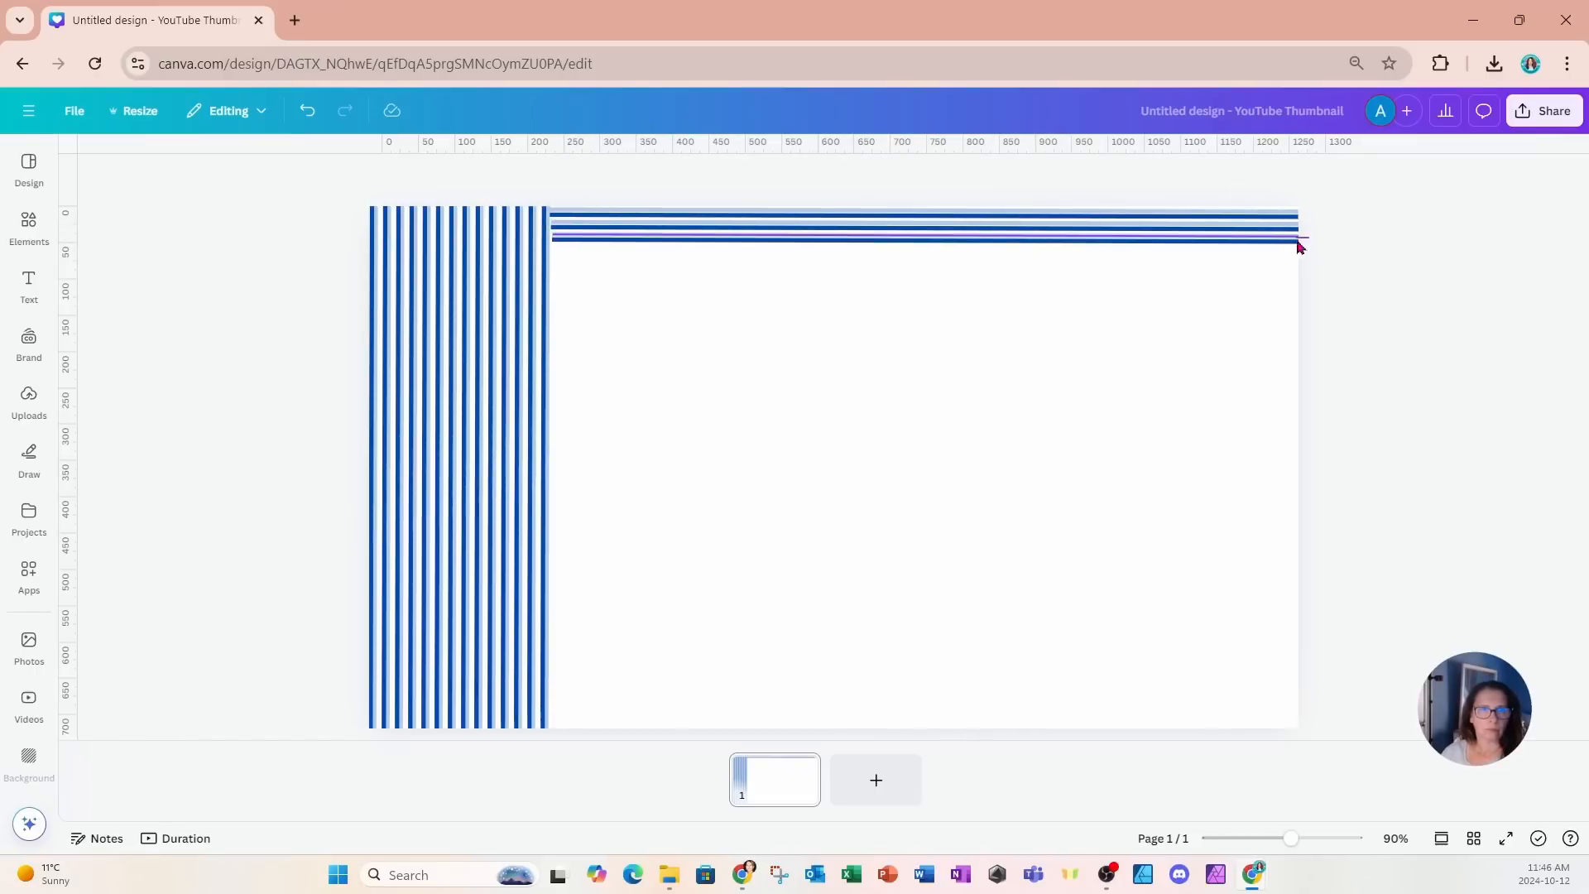
# Align the third horizontal pair with those above and add further duplicates below it.
pyautogui.click(1299, 241)
pyautogui.moveTo(1334, 241); pyautogui.dragTo(1333, 281)
pyautogui.click(1359, 253)
pyautogui.click(1298, 244)
pyautogui.click(1315, 250)
pyautogui.hotkey('ctrl', 'd')
pyautogui.click(1365, 266)
pyautogui.hotkey('ctrl', 'd')
# Duplicate blocks of the horizontal line pairs and place the copies directly below until they fill the page down to its bottom edge.
pyautogui.moveTo(1381, 199); pyautogui.dragTo(1114, 351)
pyautogui.moveTo(1403, 196); pyautogui.dragTo(1002, 373)
pyautogui.hotkey('ctrl', 'd')
pyautogui.moveTo(1002, 373); pyautogui.dragTo(991, 532)
pyautogui.click(1381, 369)
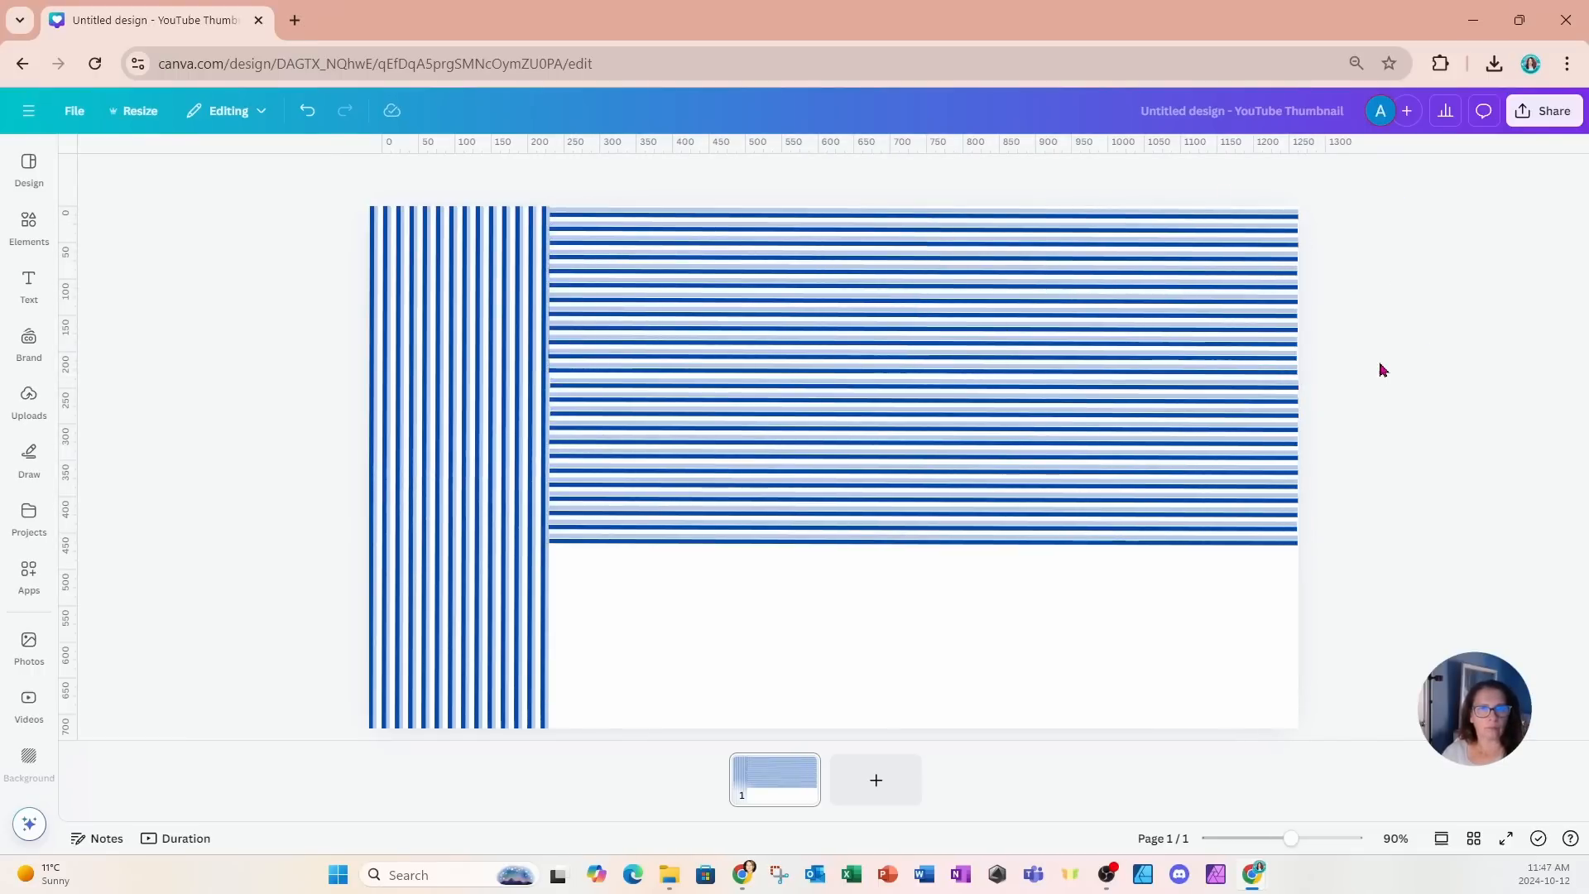
pyautogui.moveTo(1344, 195); pyautogui.dragTo(1113, 542)
pyautogui.hotkey('ctrl', 'd')
pyautogui.moveTo(1090, 390); pyautogui.dragTo(1079, 718)
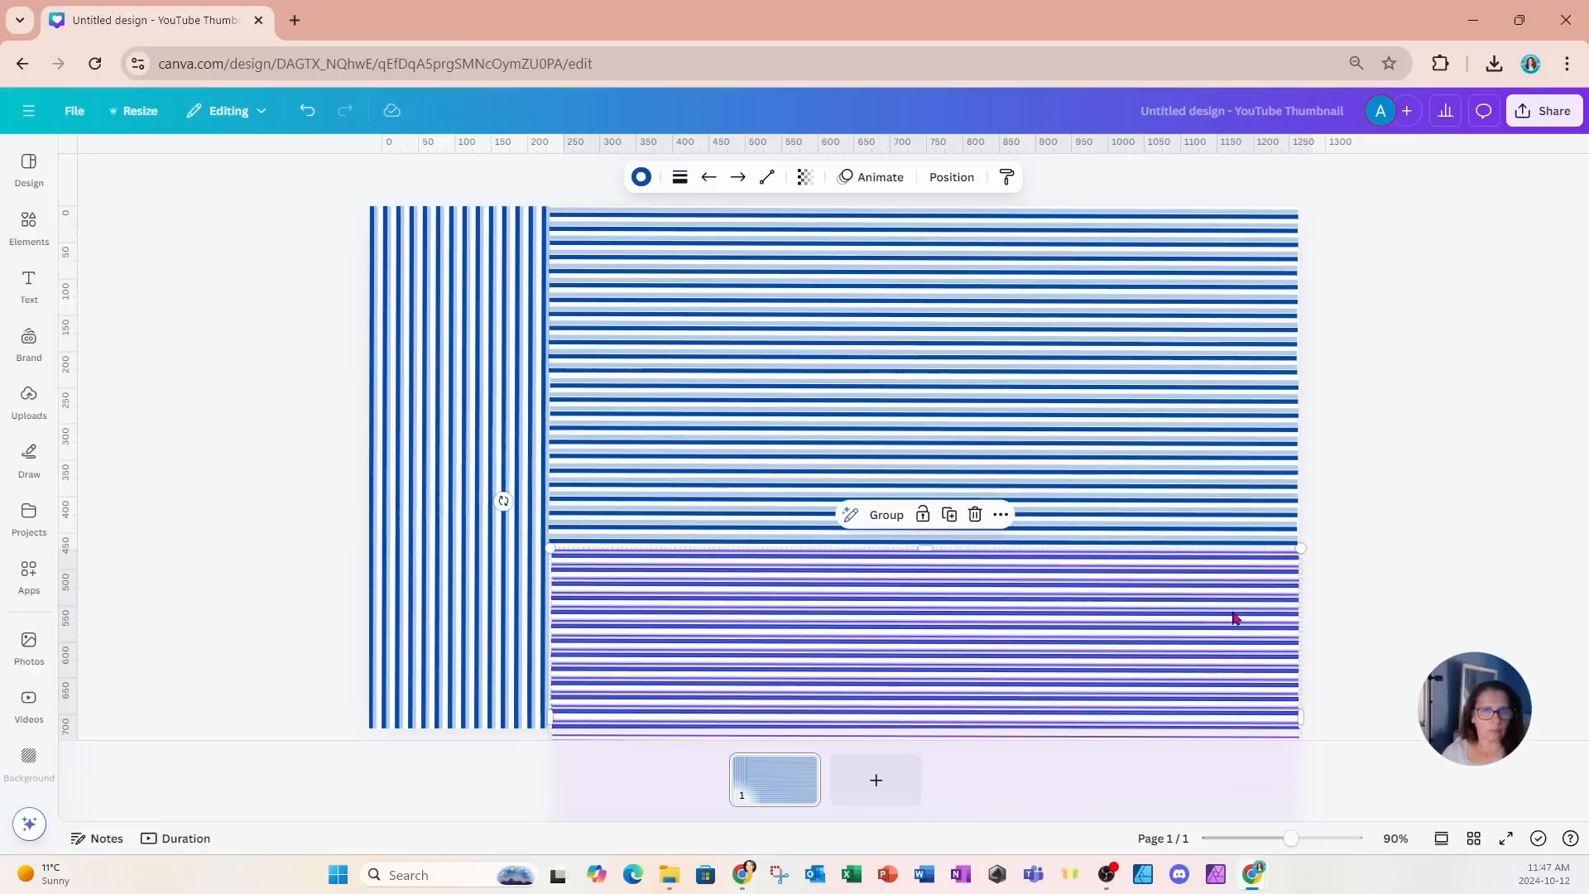
pyautogui.click(1407, 455)
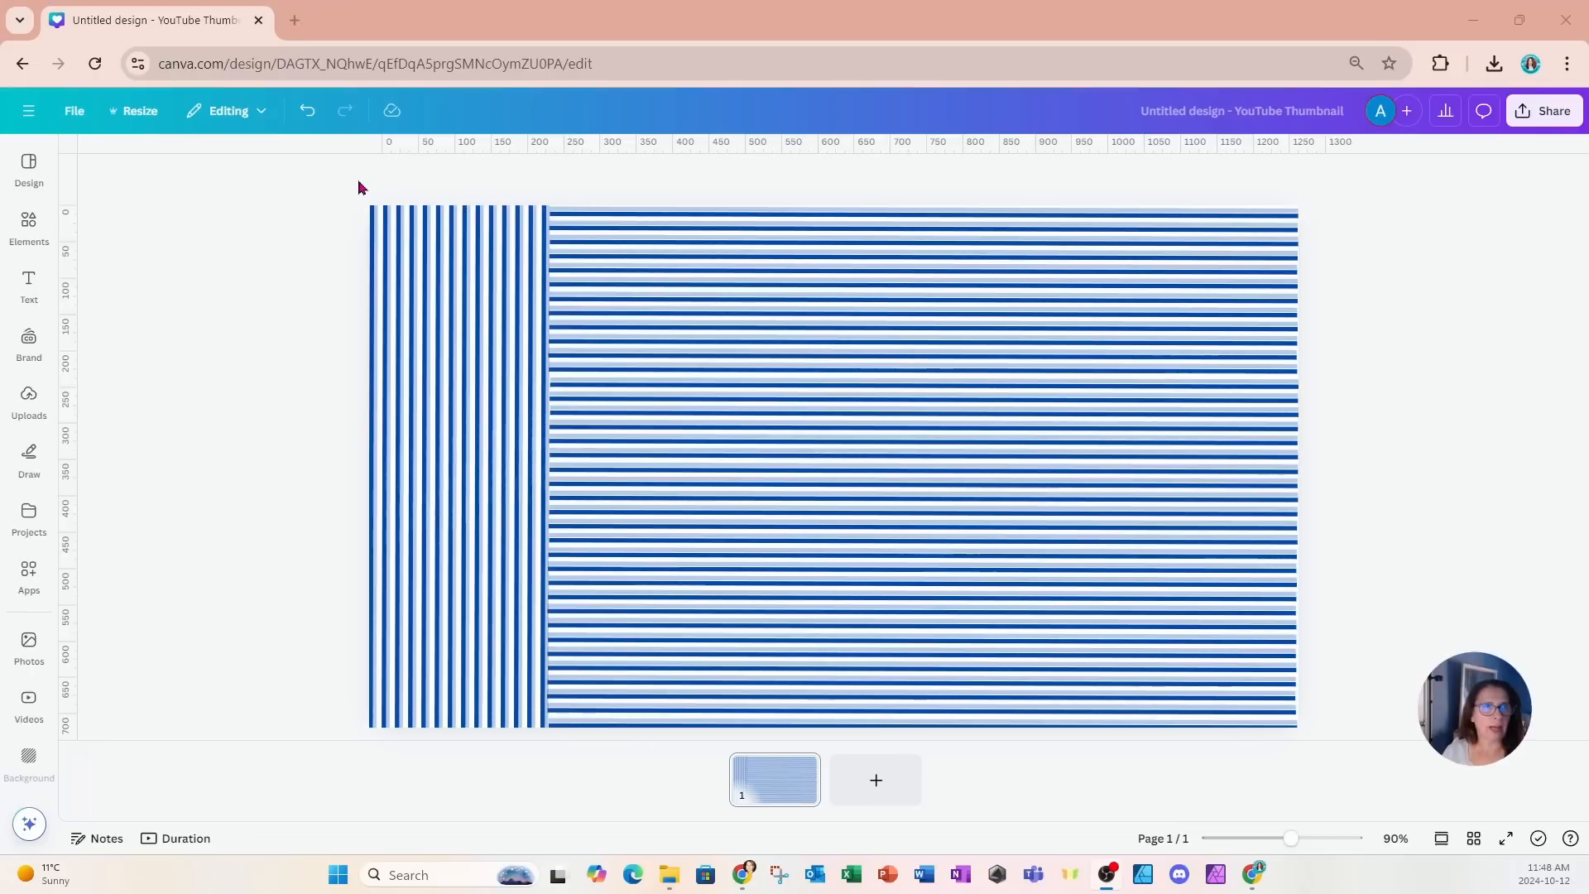
# Select all lines on the page and colour them with the default yellow-to-orange gradient.
pyautogui.moveTo(347, 176); pyautogui.dragTo(1338, 739)
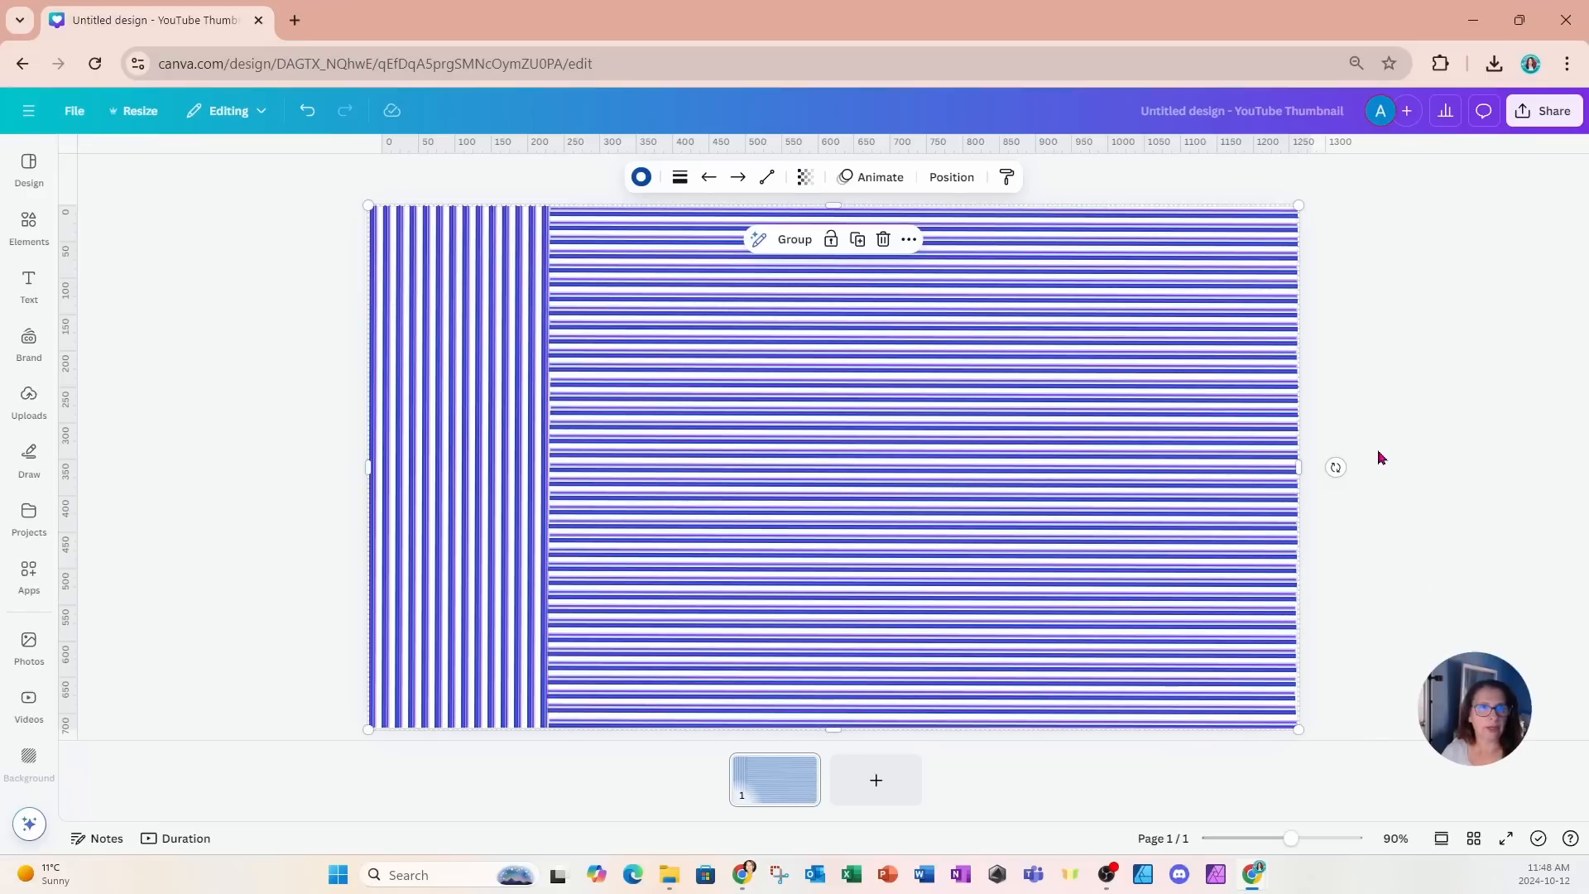
pyautogui.click(641, 176)
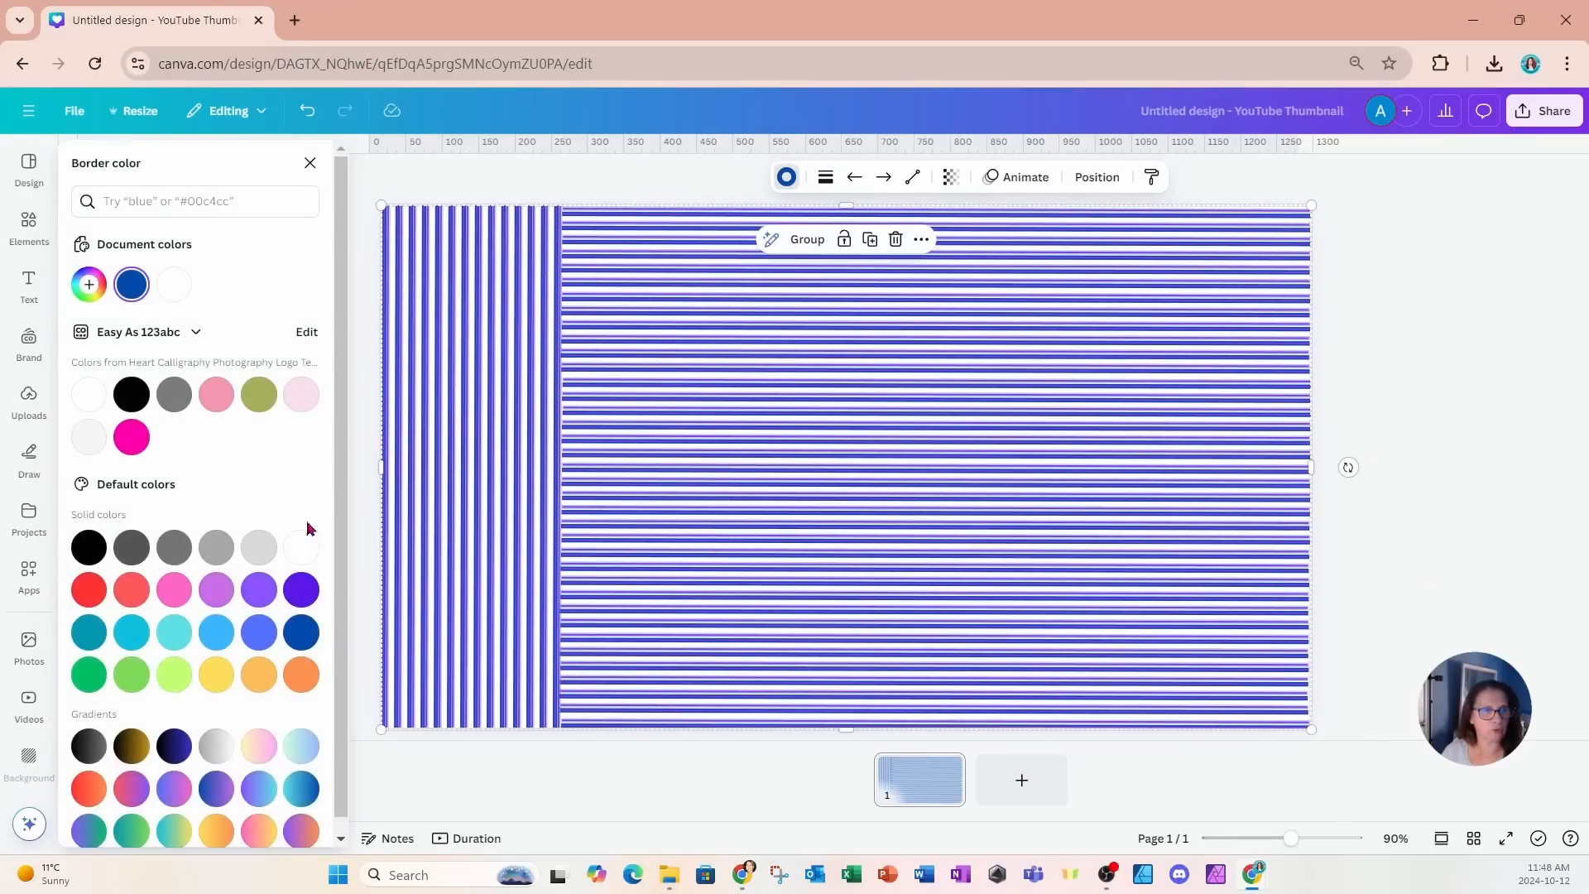
pyautogui.click(218, 832)
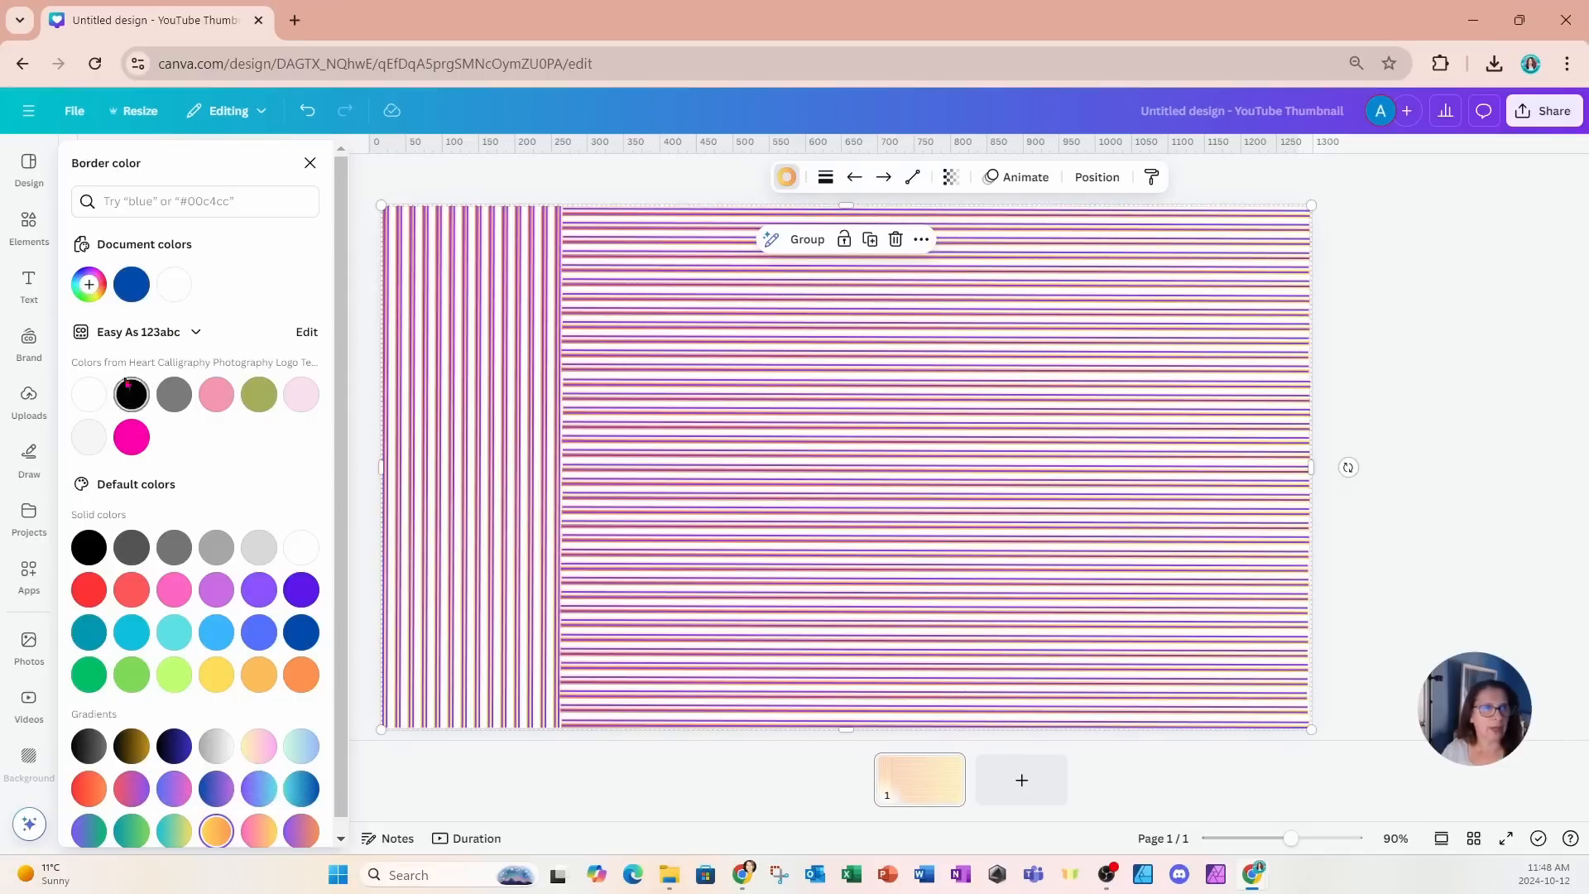
# Add bright green #7AF400 as a third colour to the lines' gradient.
pyautogui.click(89, 285)
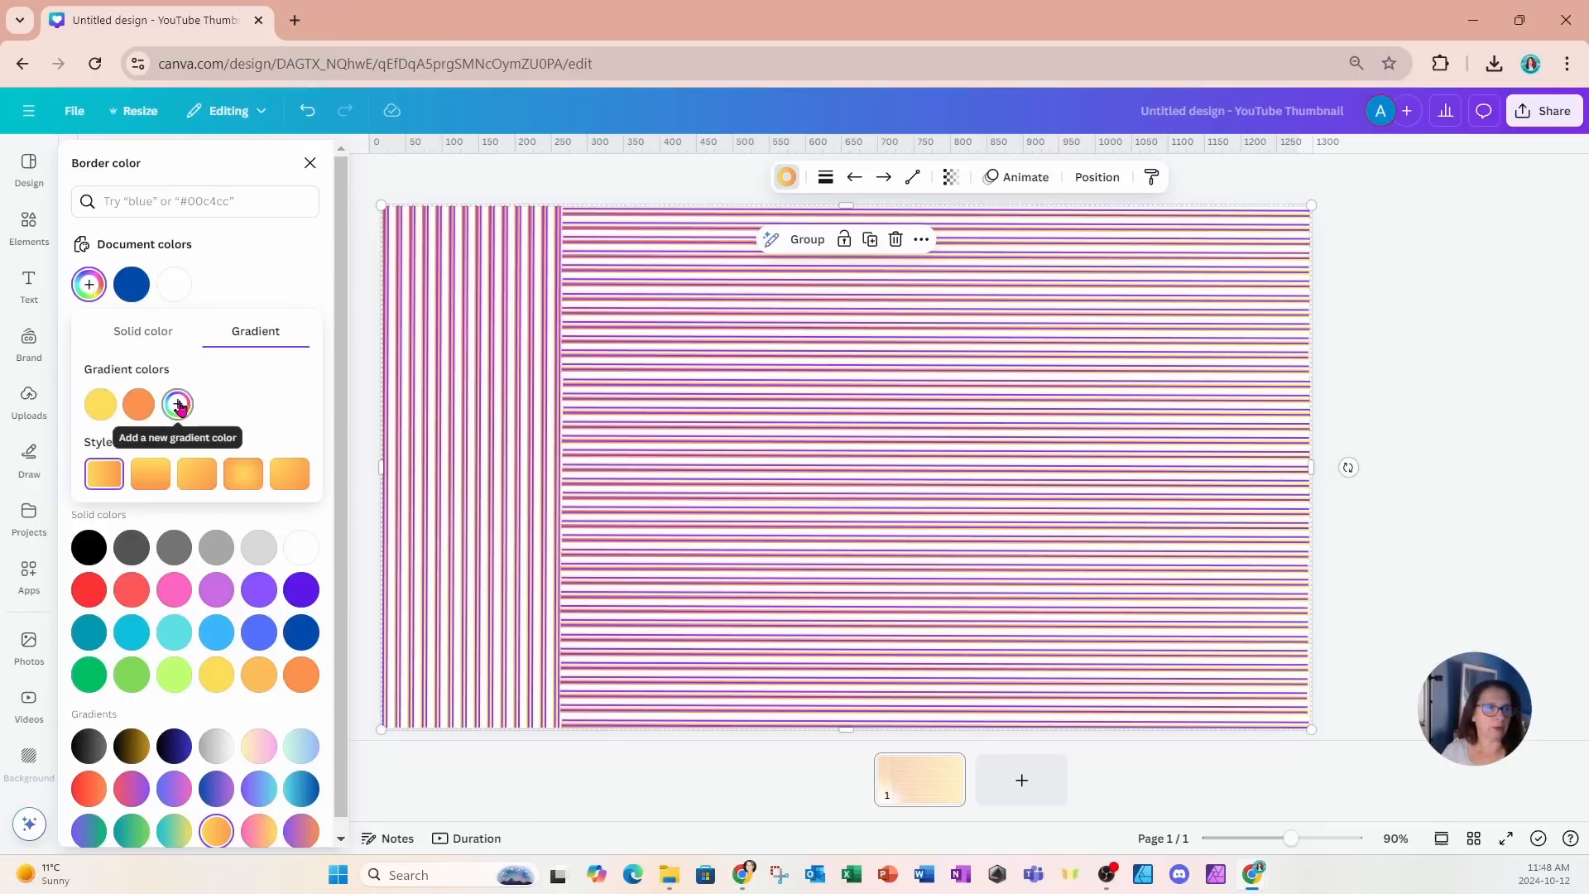
pyautogui.click(179, 405)
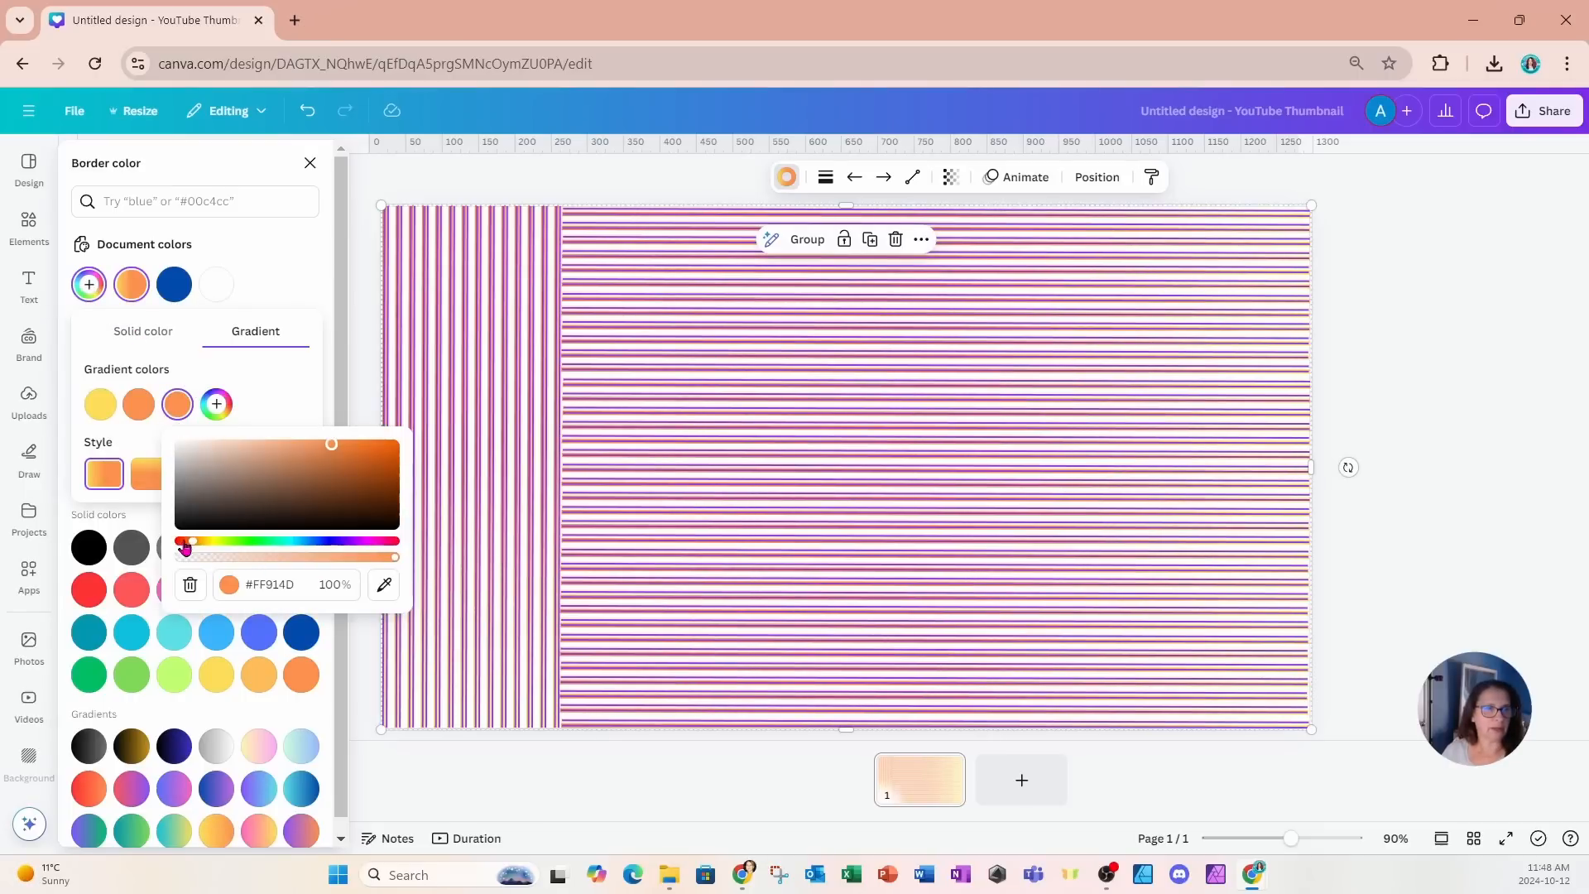
pyautogui.moveTo(185, 546); pyautogui.dragTo(235, 552)
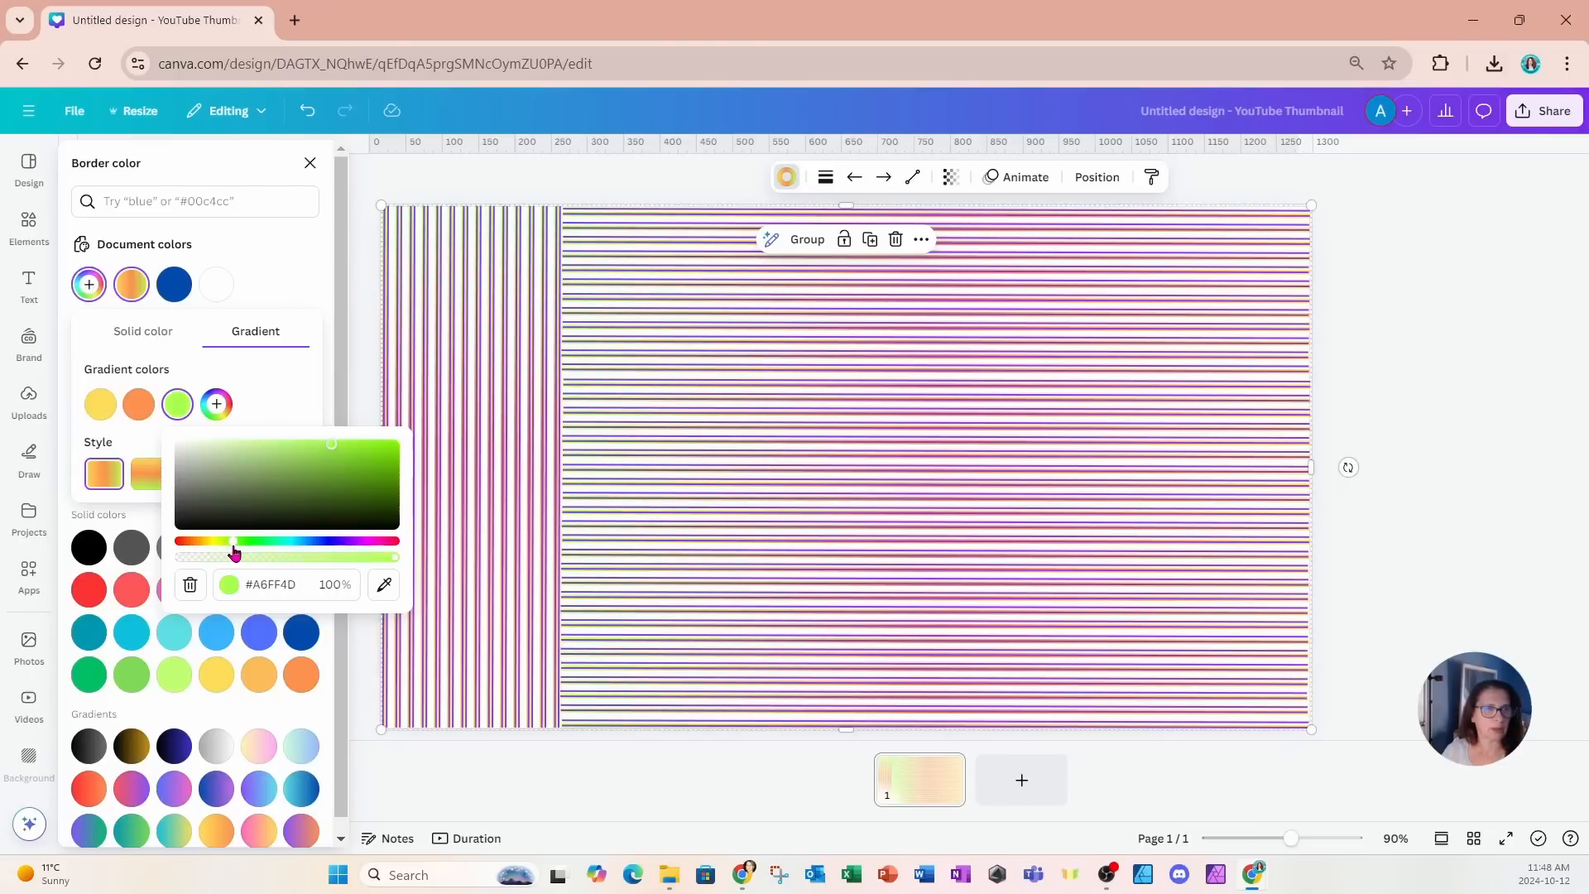
pyautogui.moveTo(331, 444); pyautogui.dragTo(407, 451)
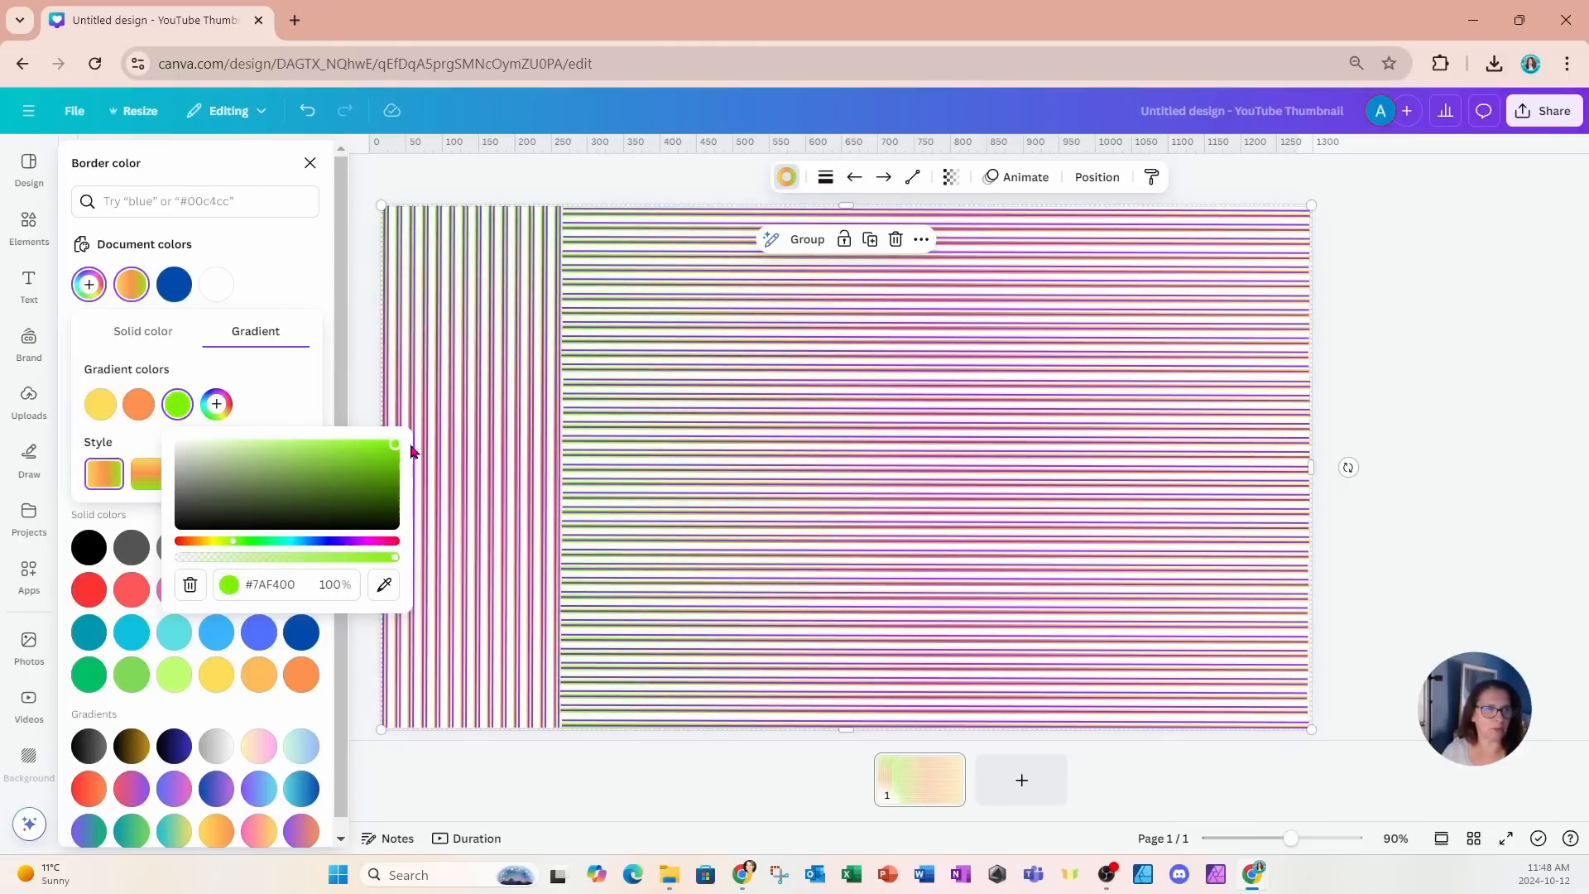
pyautogui.click(281, 401)
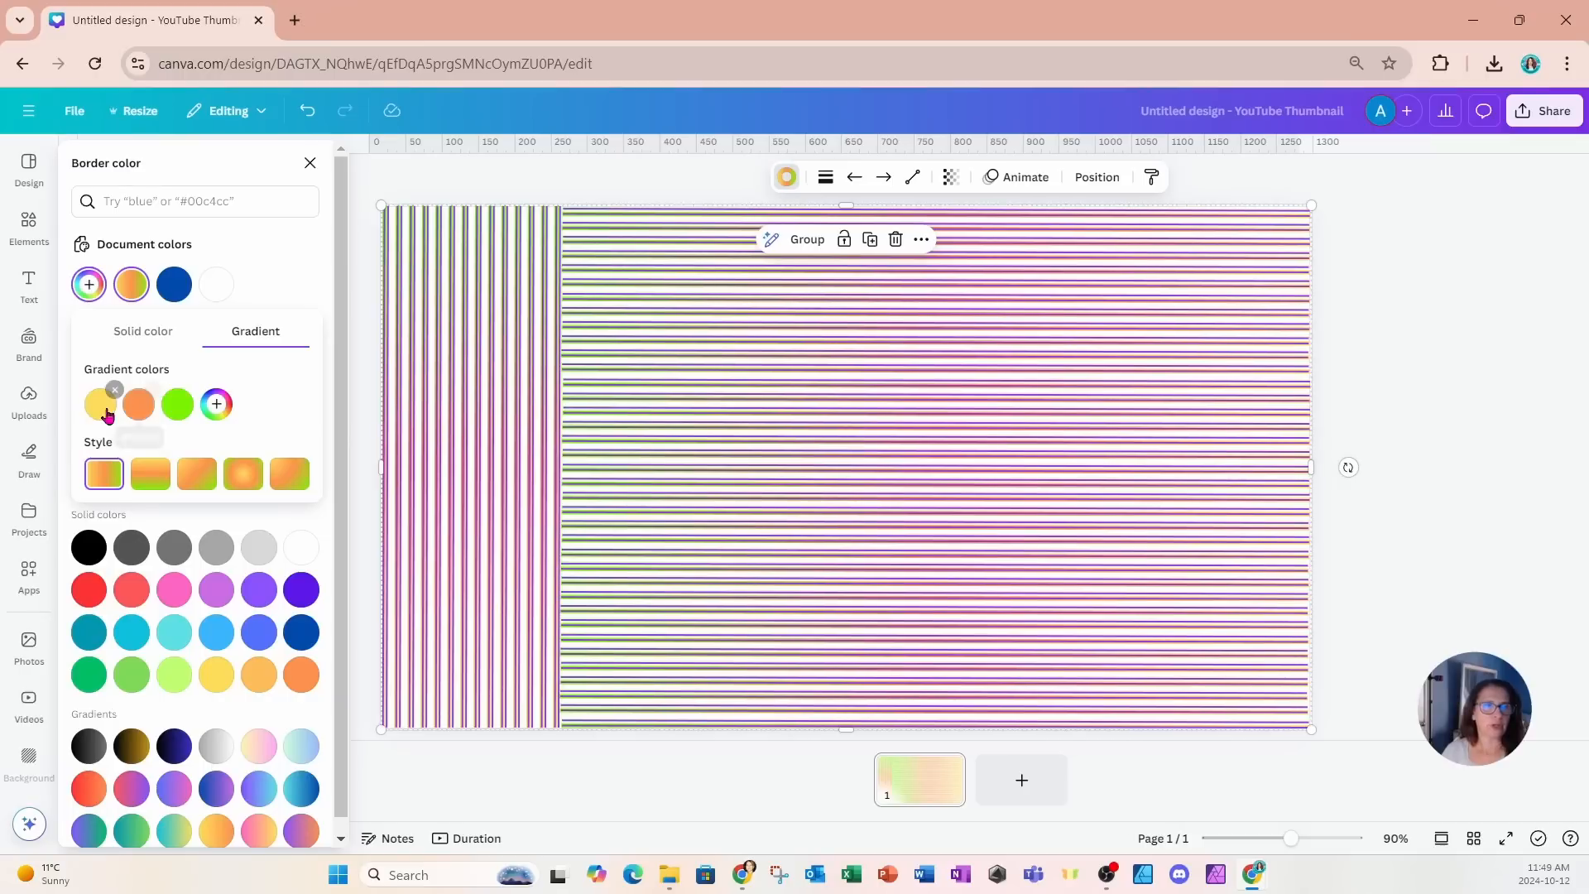
# Add red #F40000 to the lines' gradient and reorder its colours to red, orange, yellow and green.
pyautogui.moveTo(97, 414); pyautogui.dragTo(145, 429)
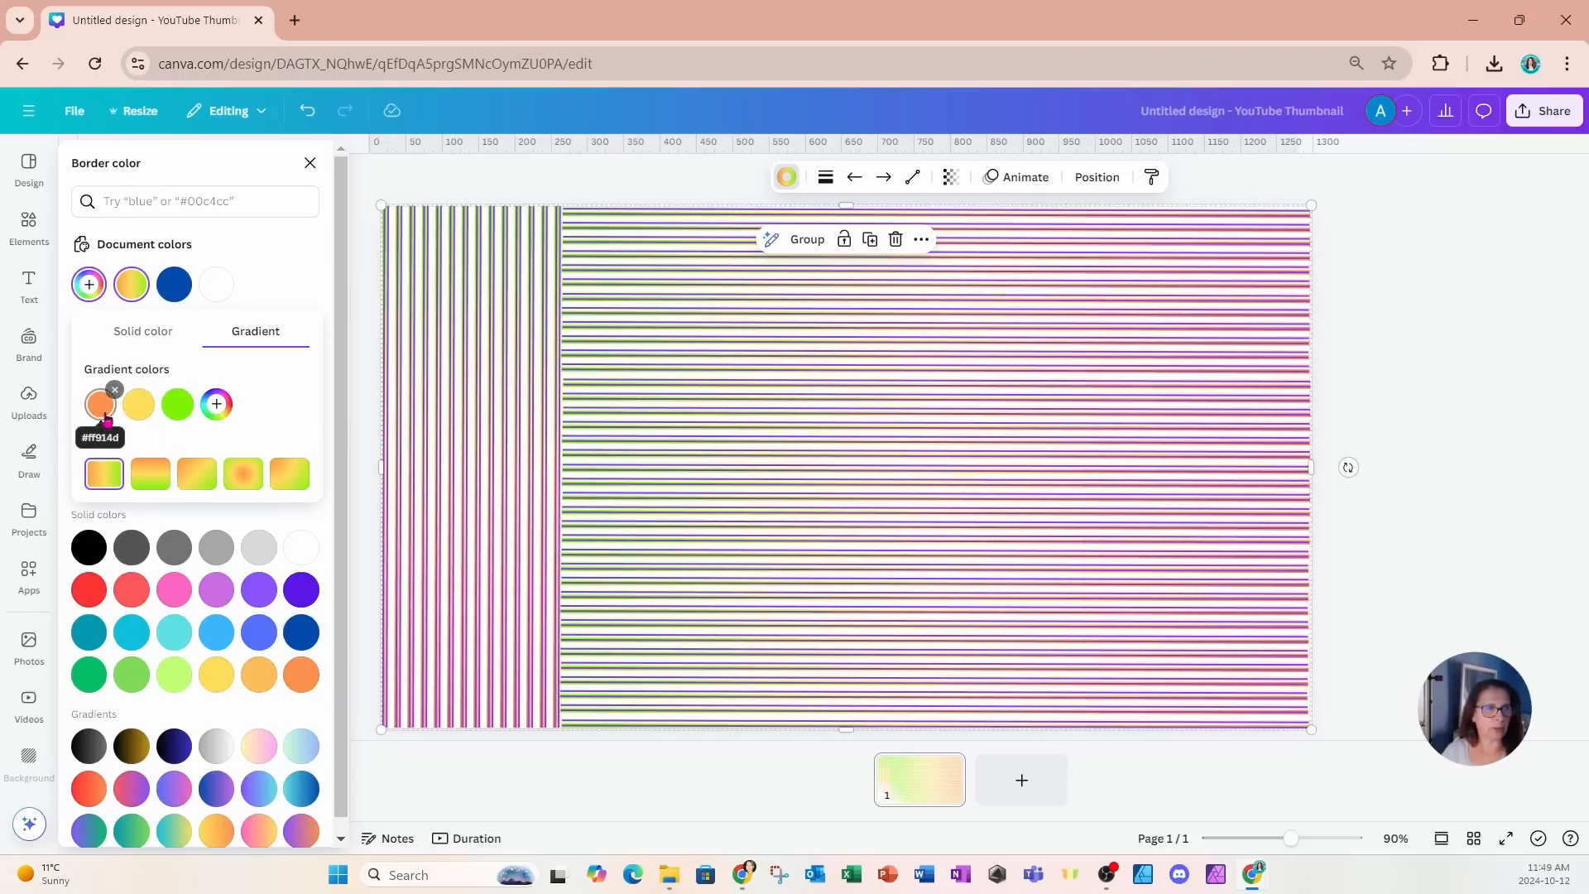
pyautogui.click(216, 404)
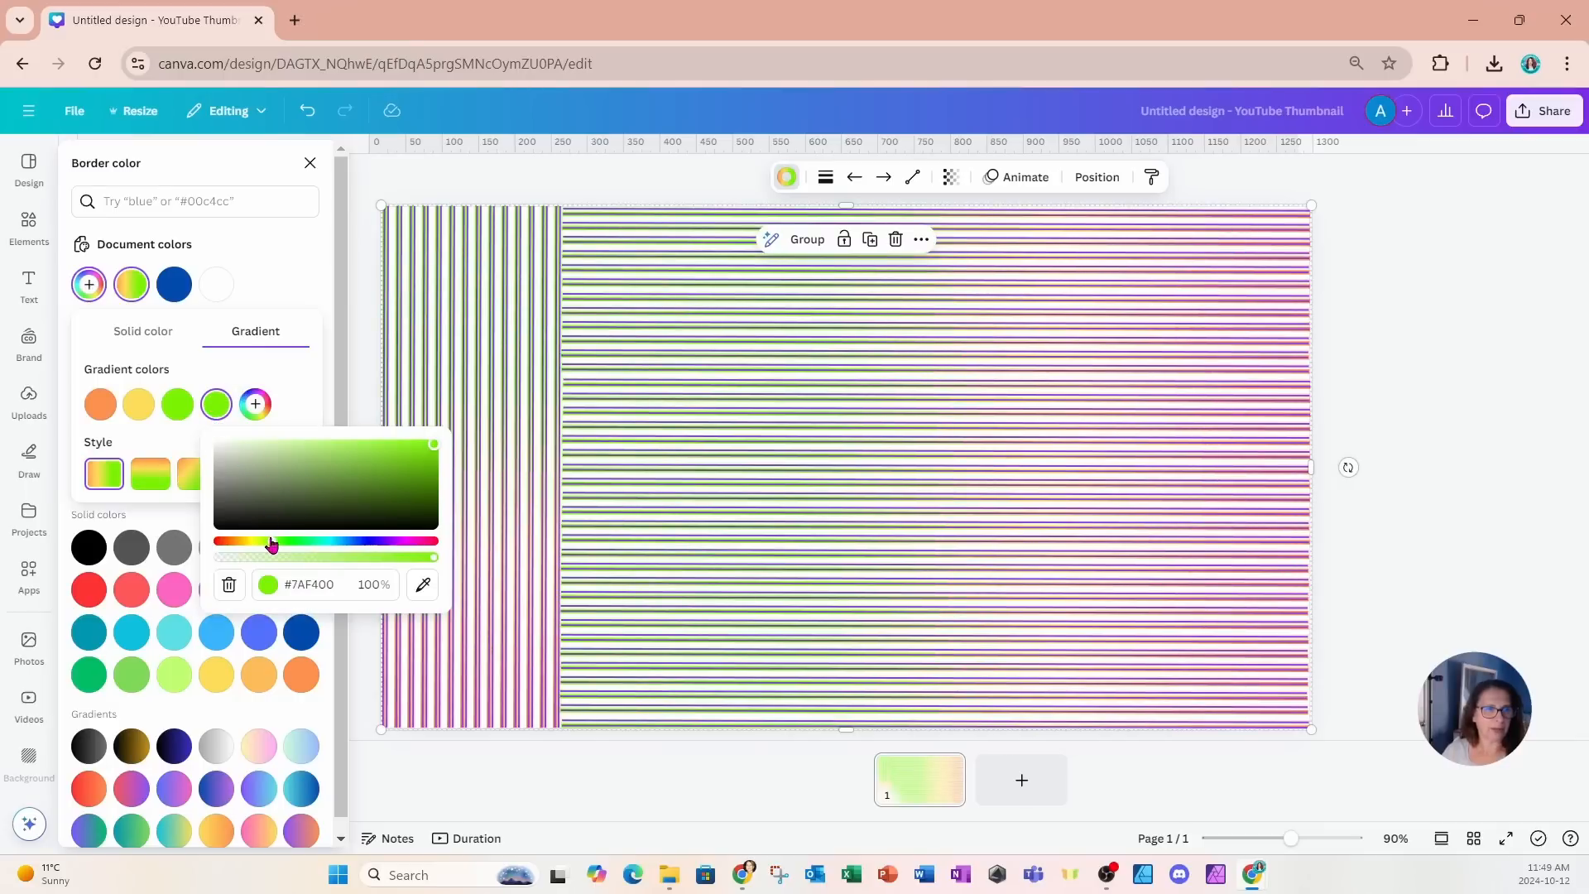
pyautogui.moveTo(273, 546); pyautogui.dragTo(204, 548)
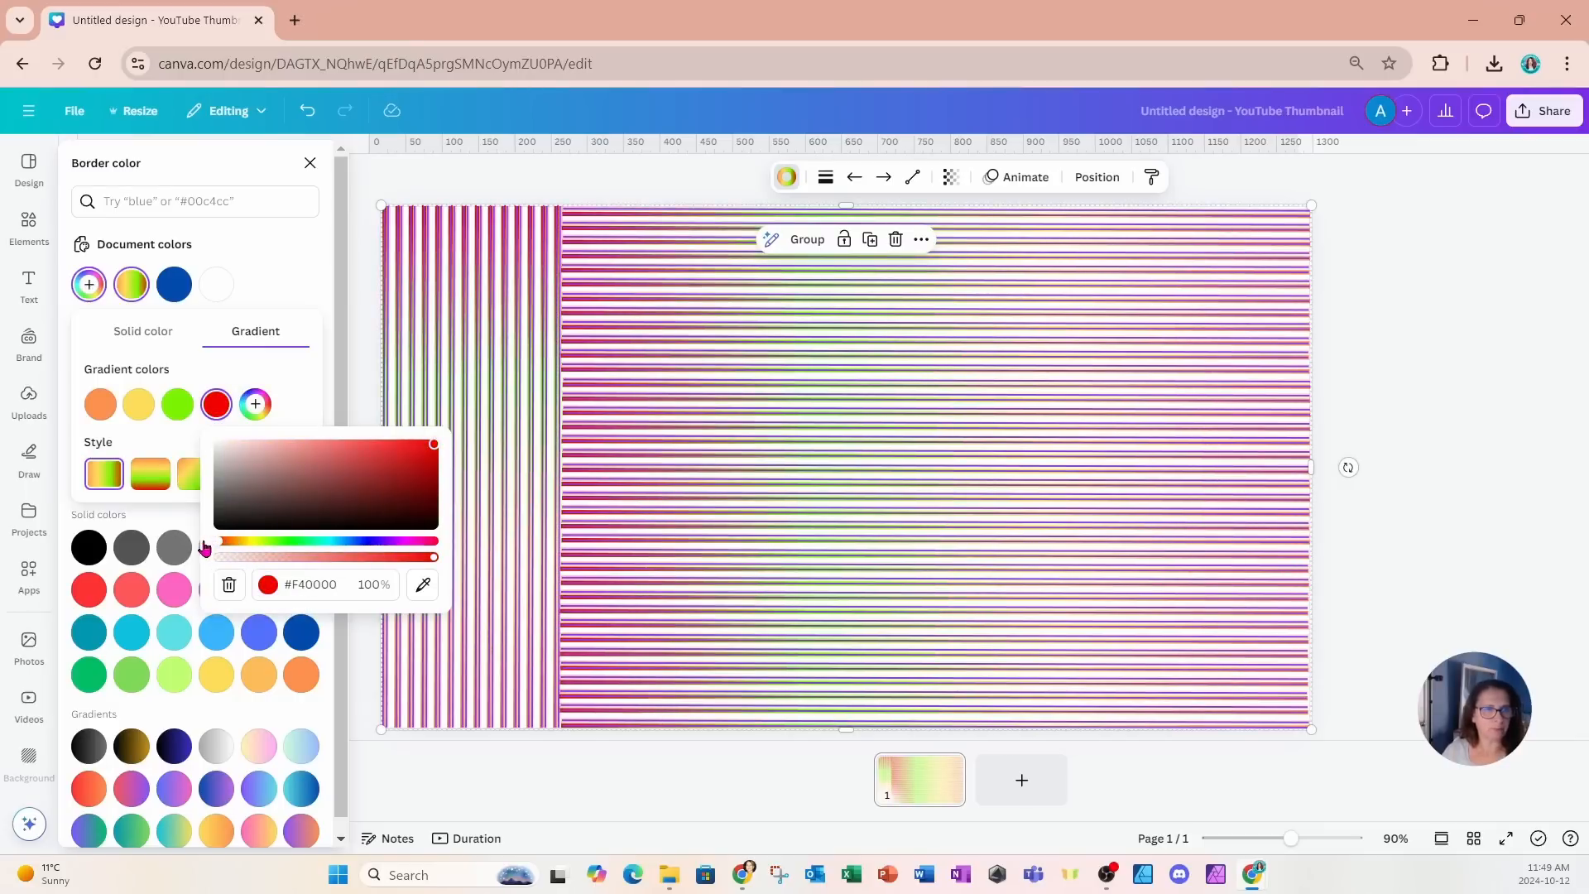
pyautogui.click(273, 365)
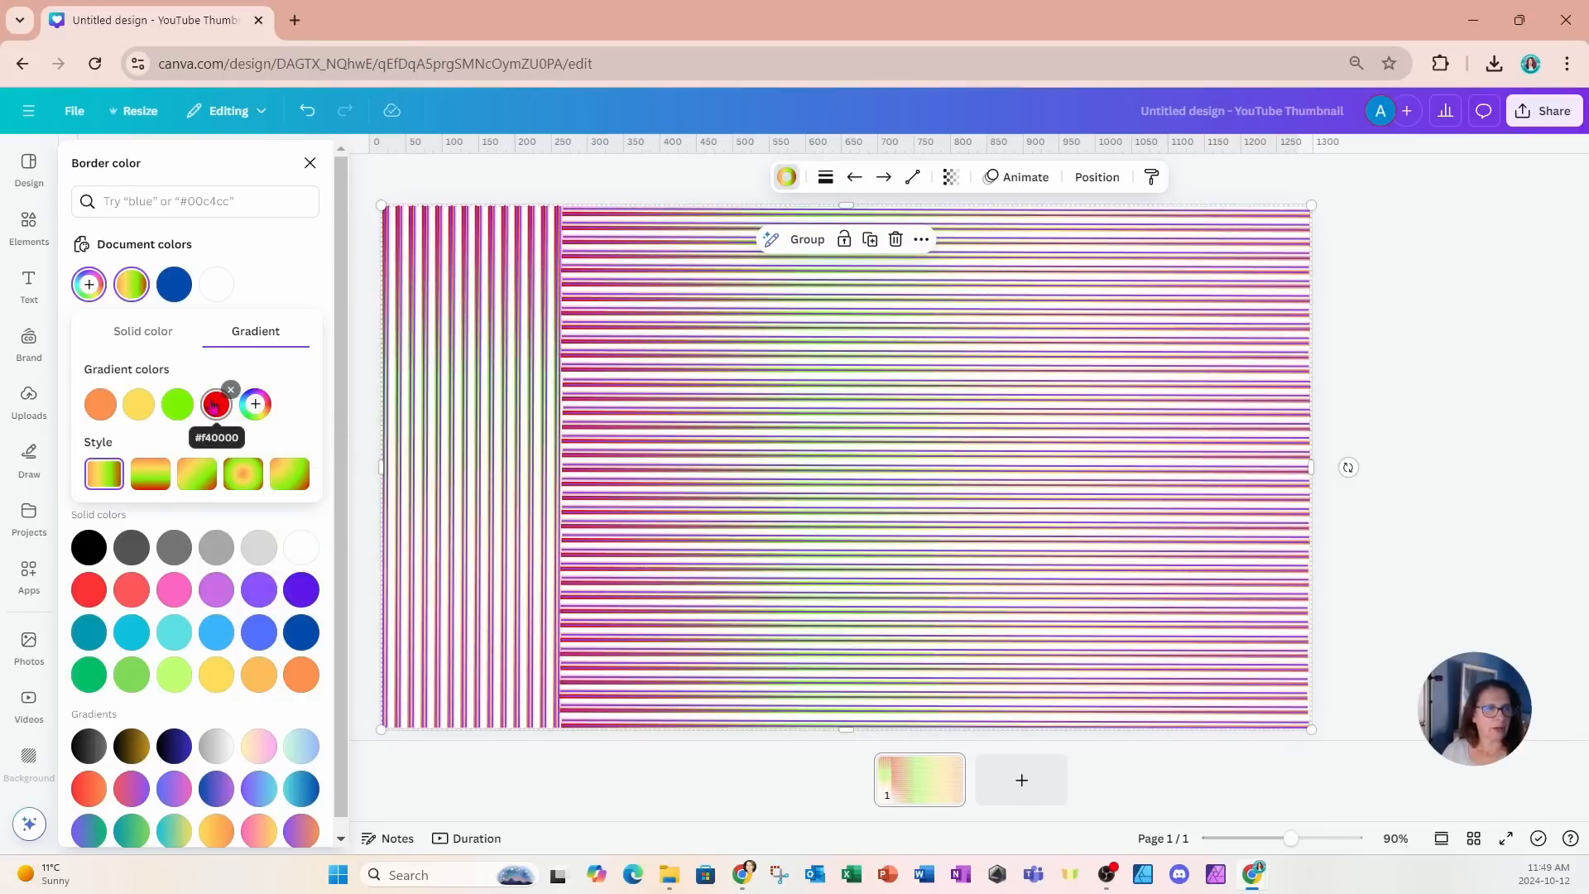
pyautogui.moveTo(218, 403); pyautogui.dragTo(99, 403)
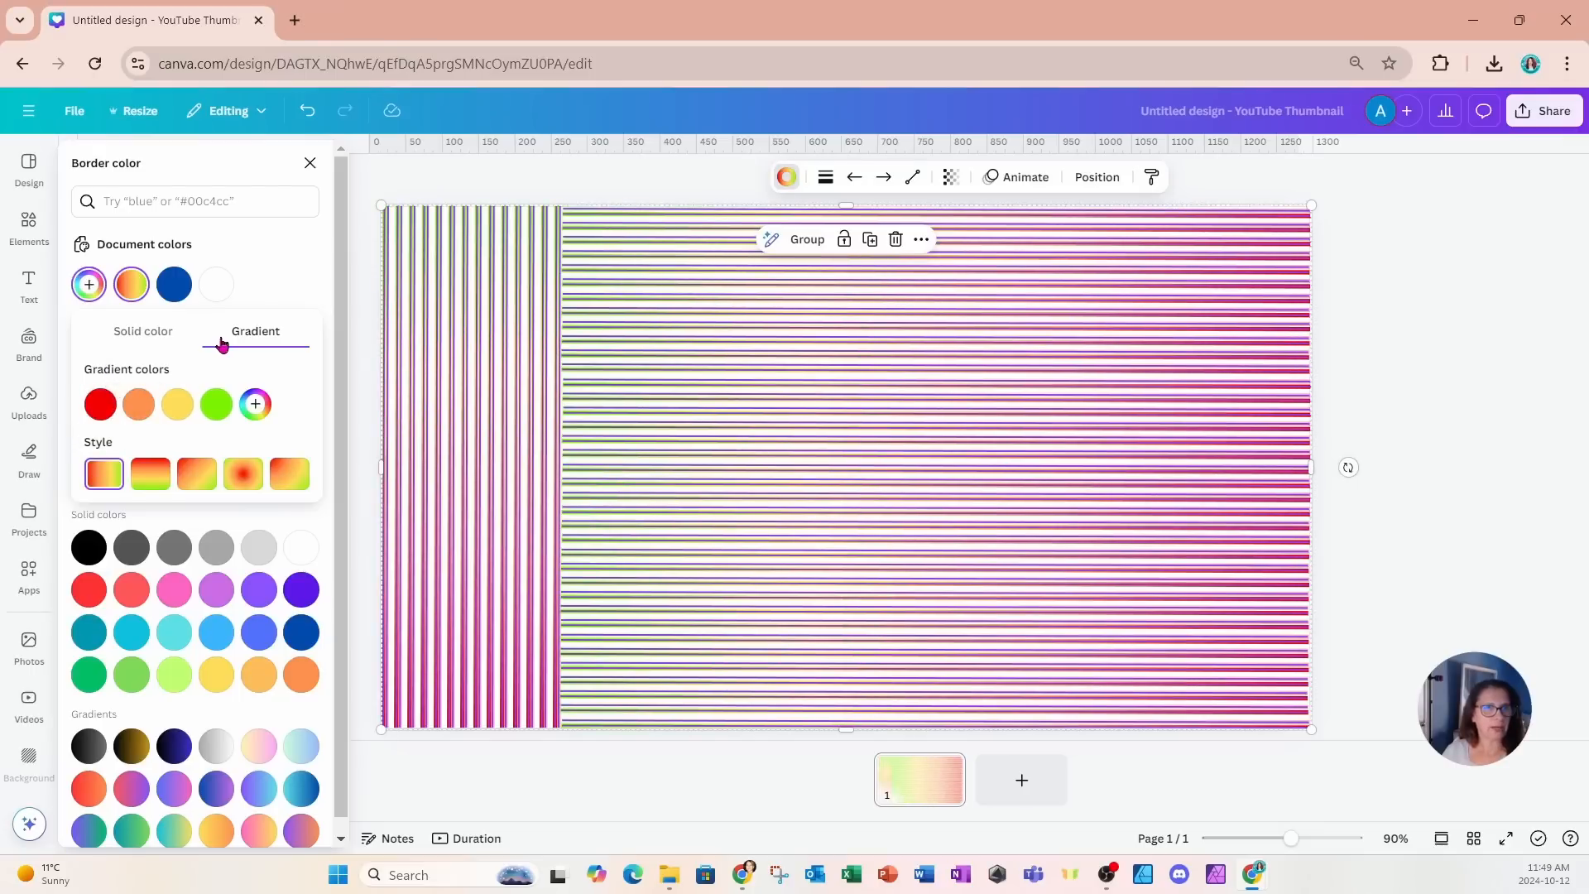
pyautogui.click(311, 163)
pyautogui.click(301, 279)
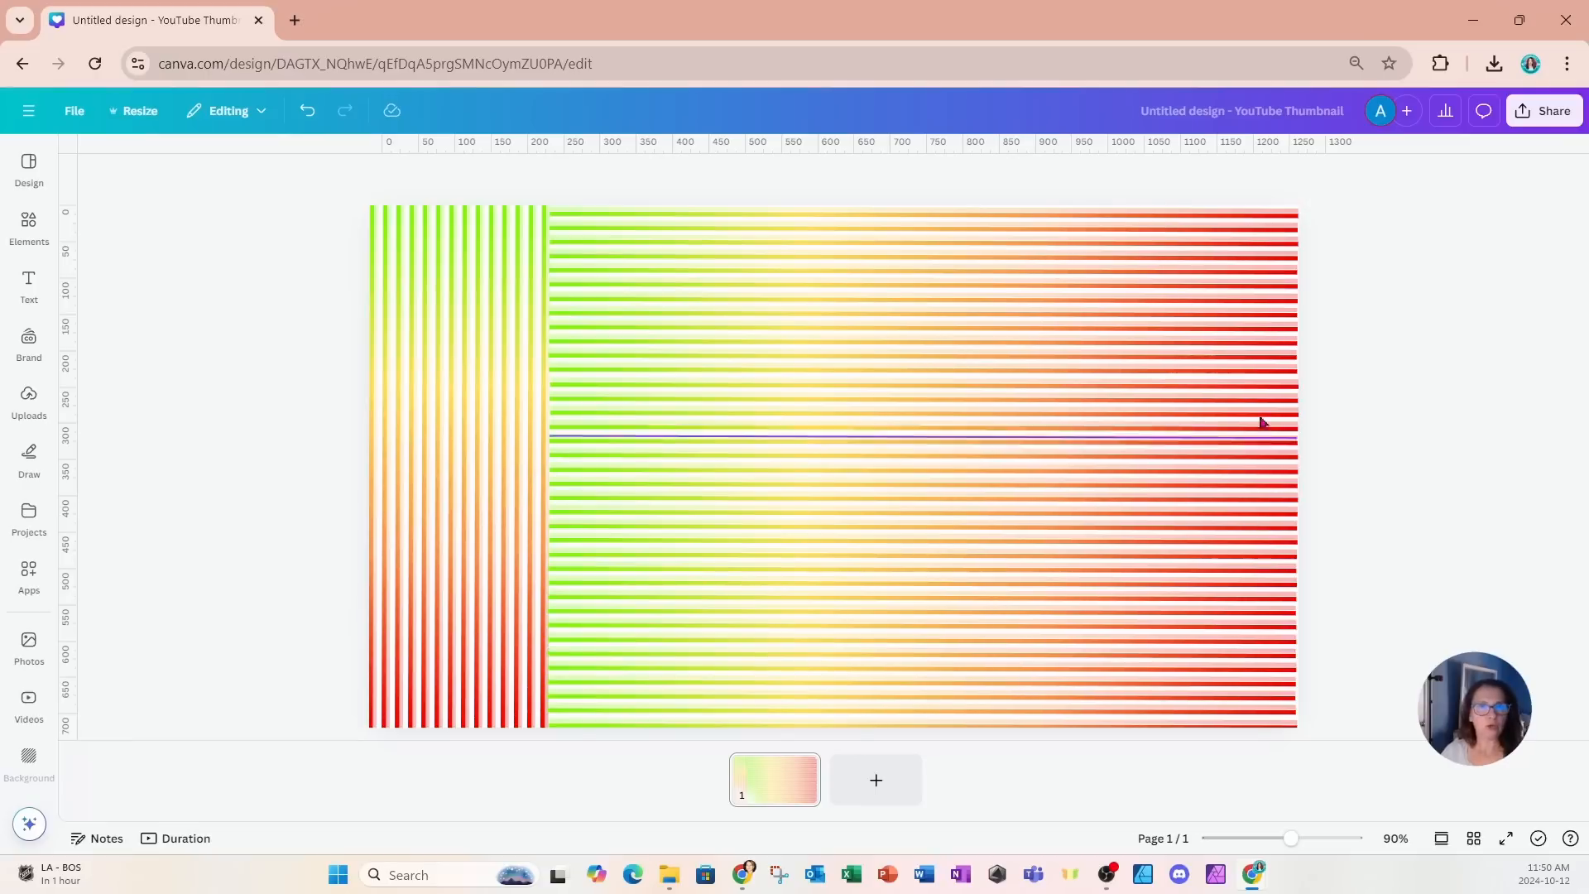
# Select all the horizontal lines and shorten them together to end at about three quarters of the page width.
pyautogui.moveTo(1236, 176); pyautogui.dragTo(1250, 755)
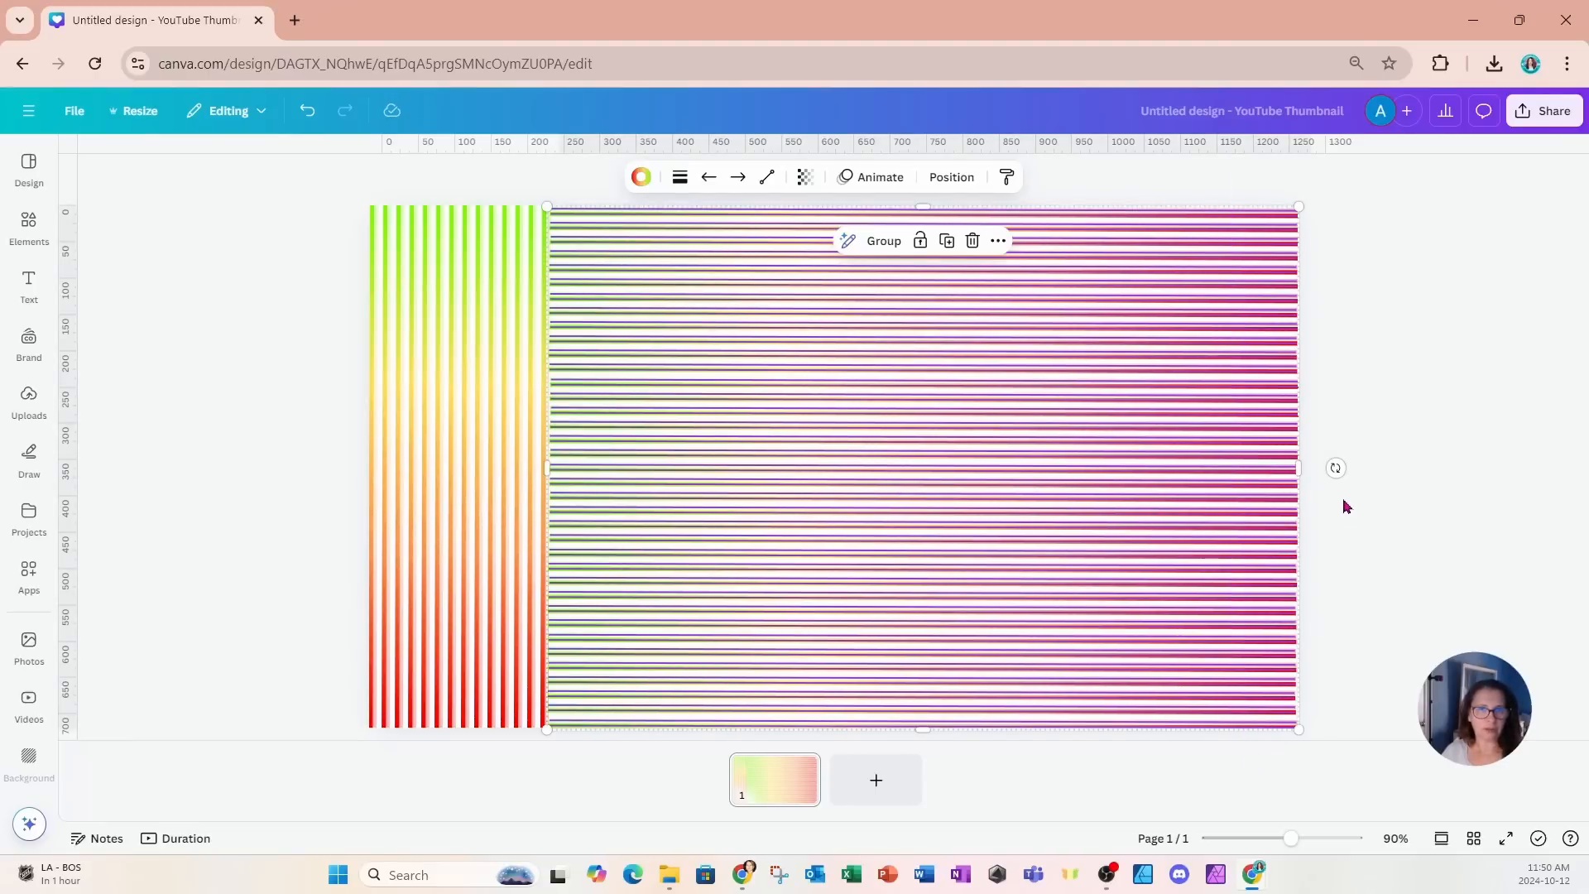
pyautogui.moveTo(1296, 472); pyautogui.dragTo(1059, 488)
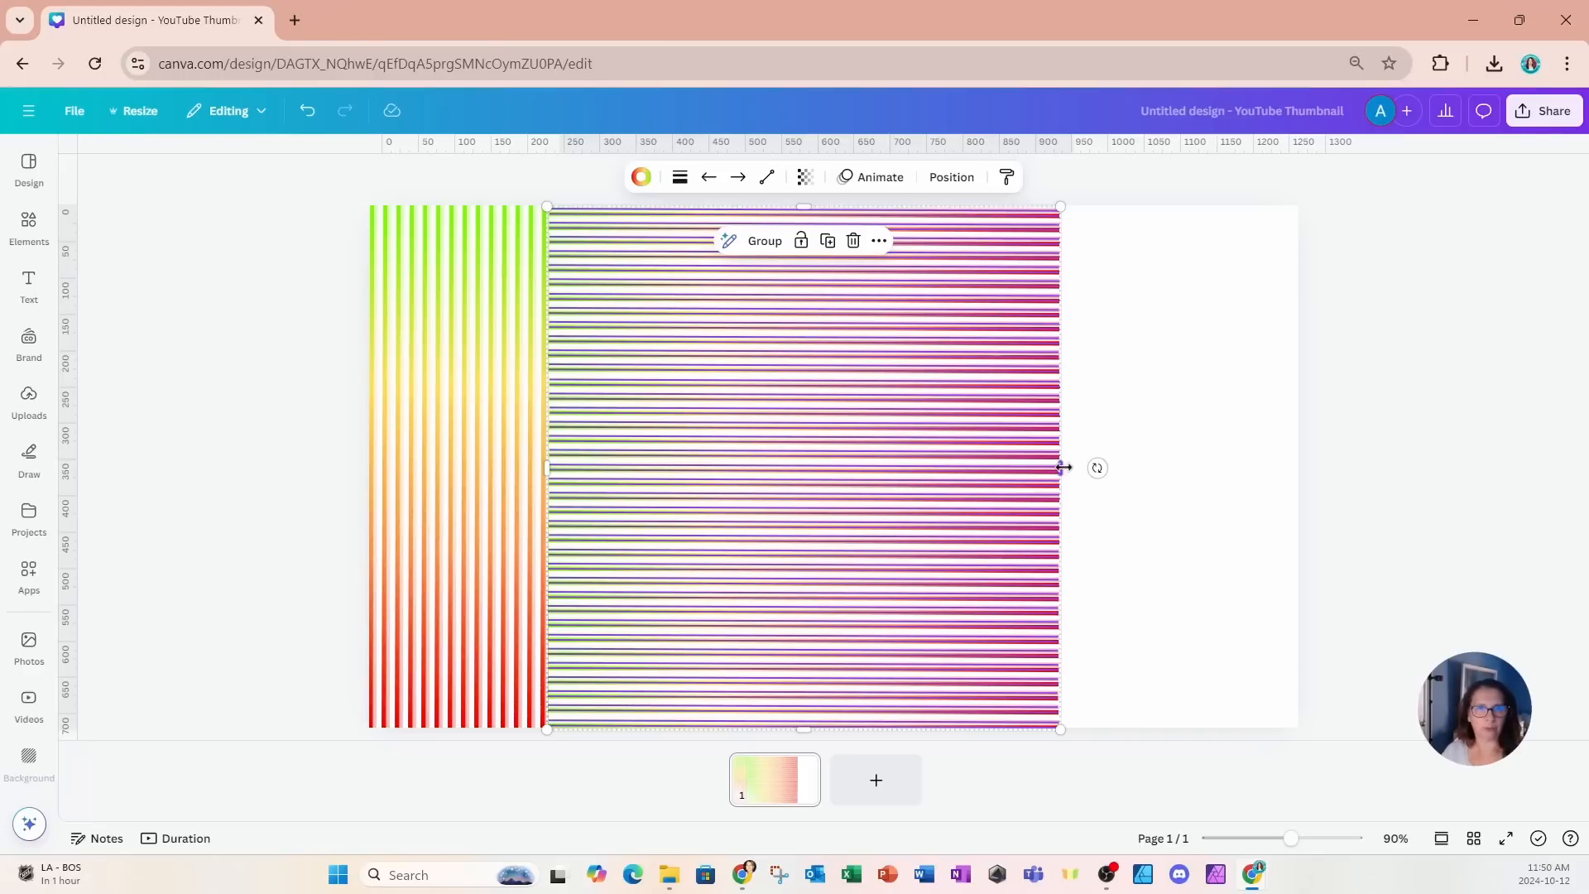
pyautogui.moveTo(1064, 468); pyautogui.dragTo(1078, 468)
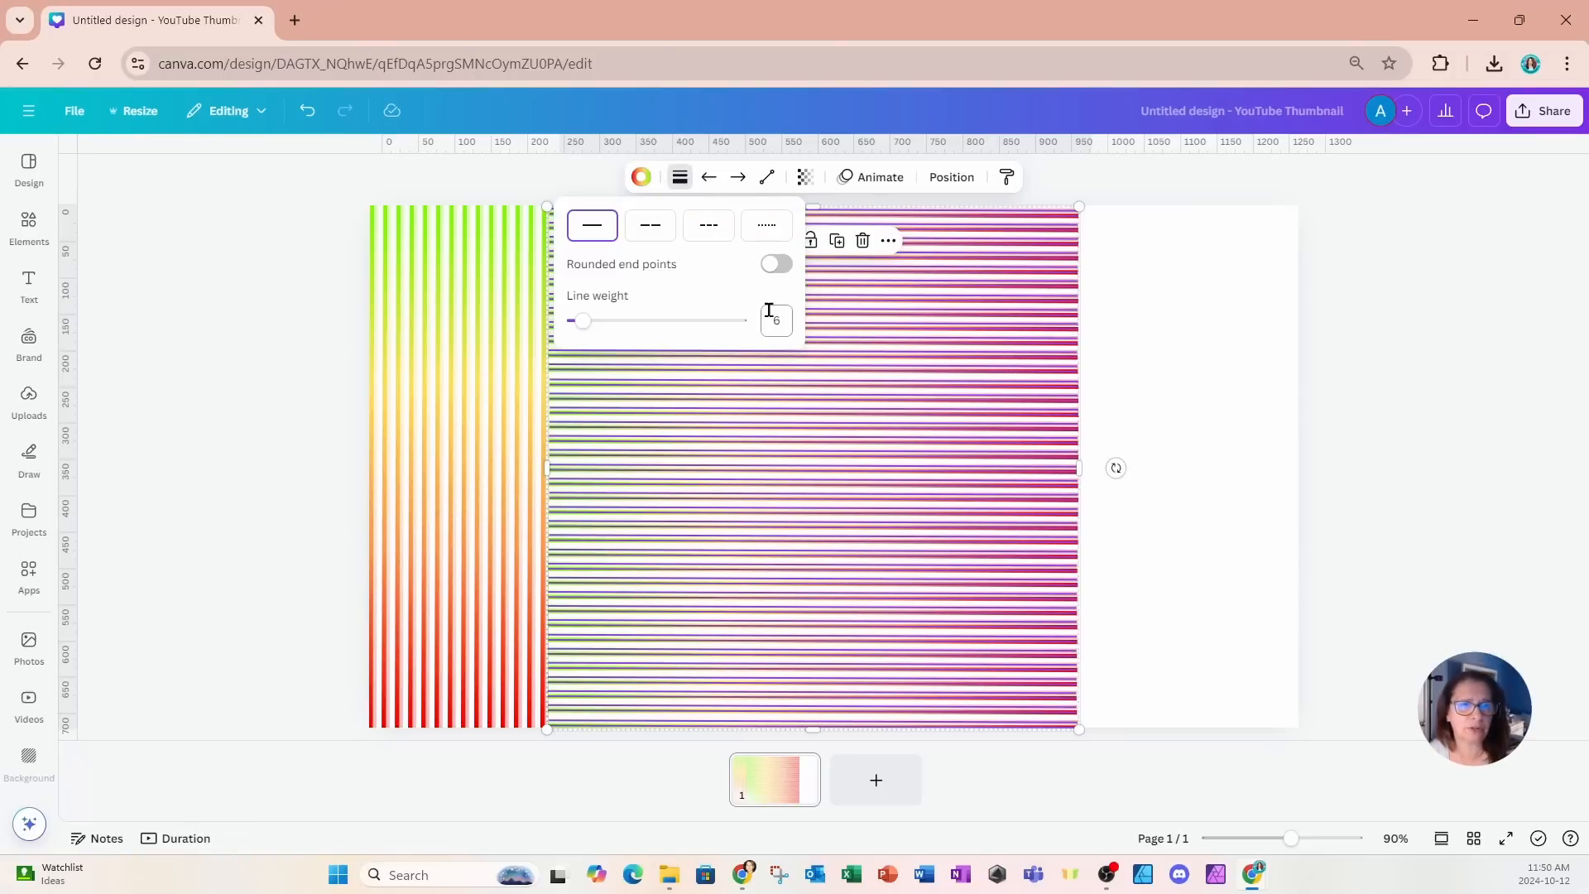
pyautogui.click(1176, 302)
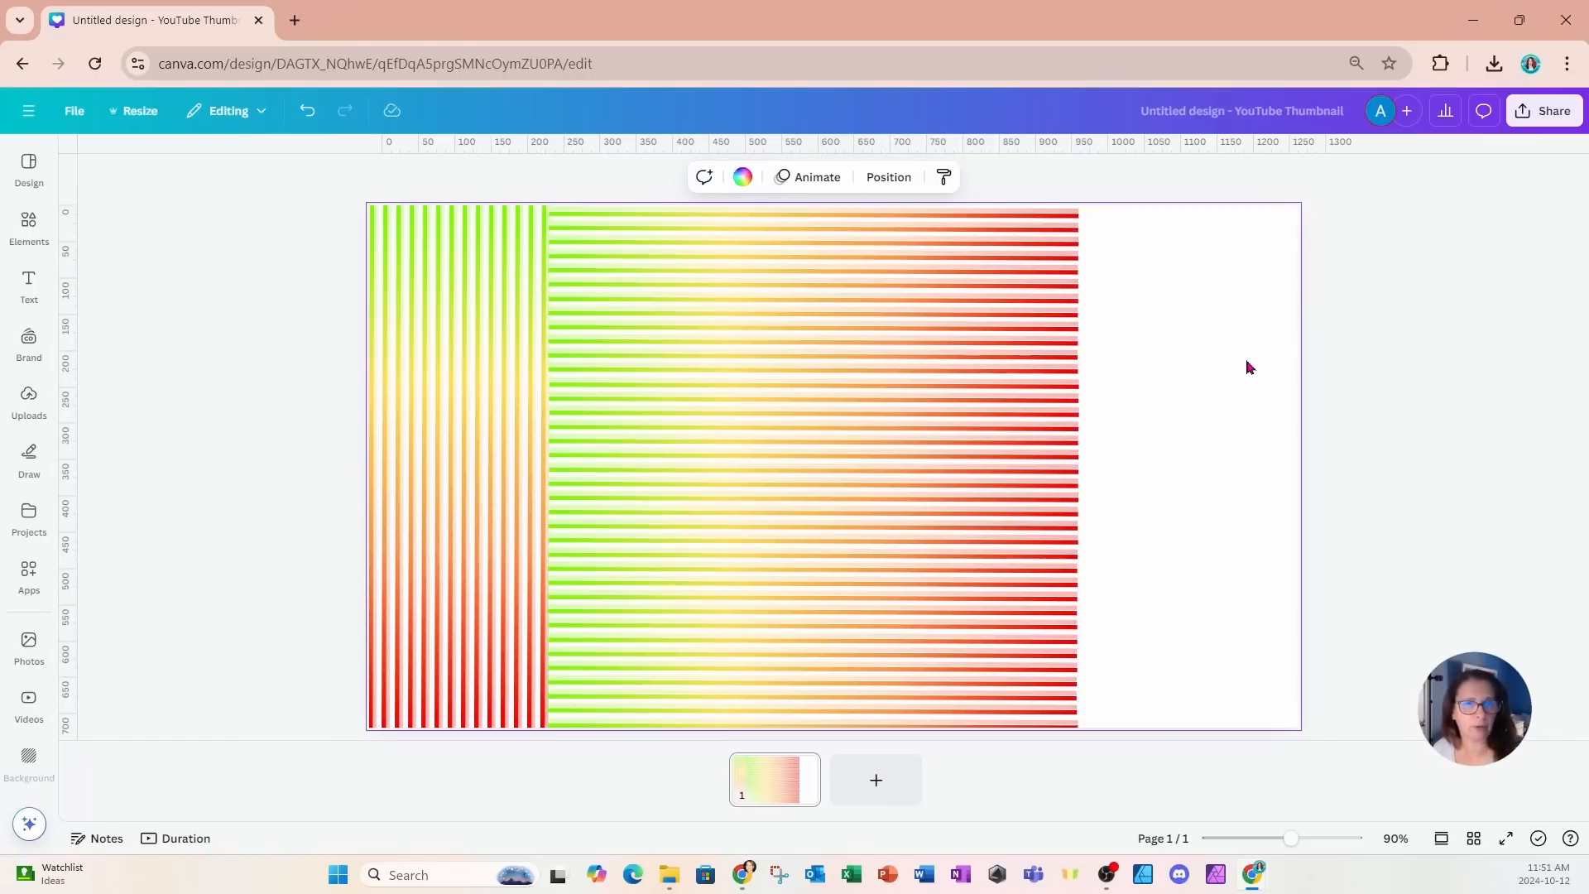
# Download the line design as a PNG with a transparent background.
pyautogui.click(1539, 110)
pyautogui.click(1313, 449)
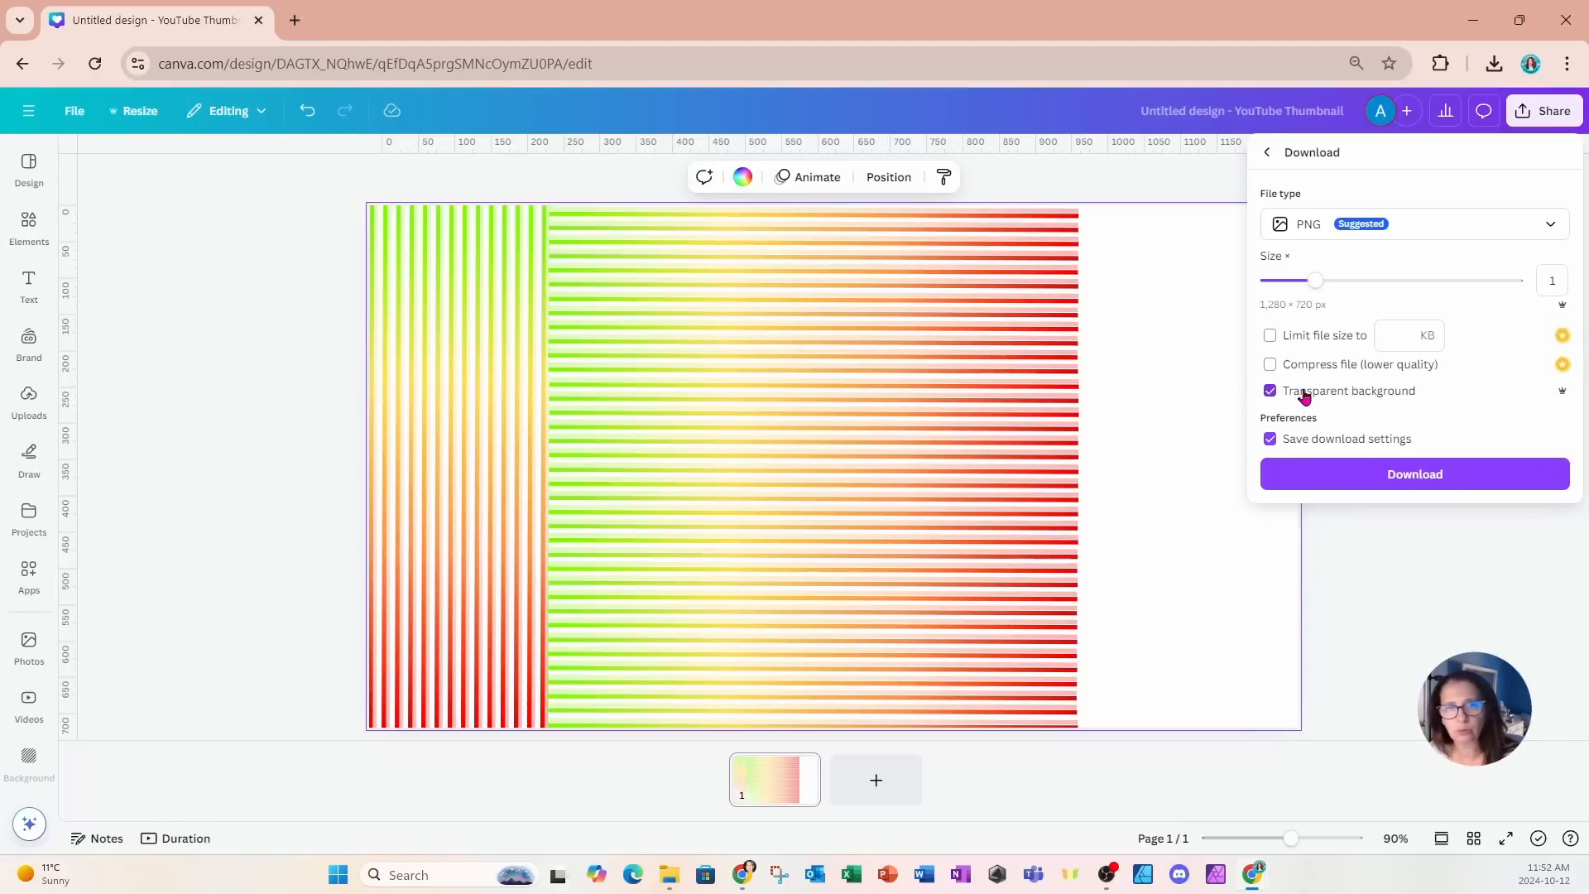
pyautogui.click(1346, 483)
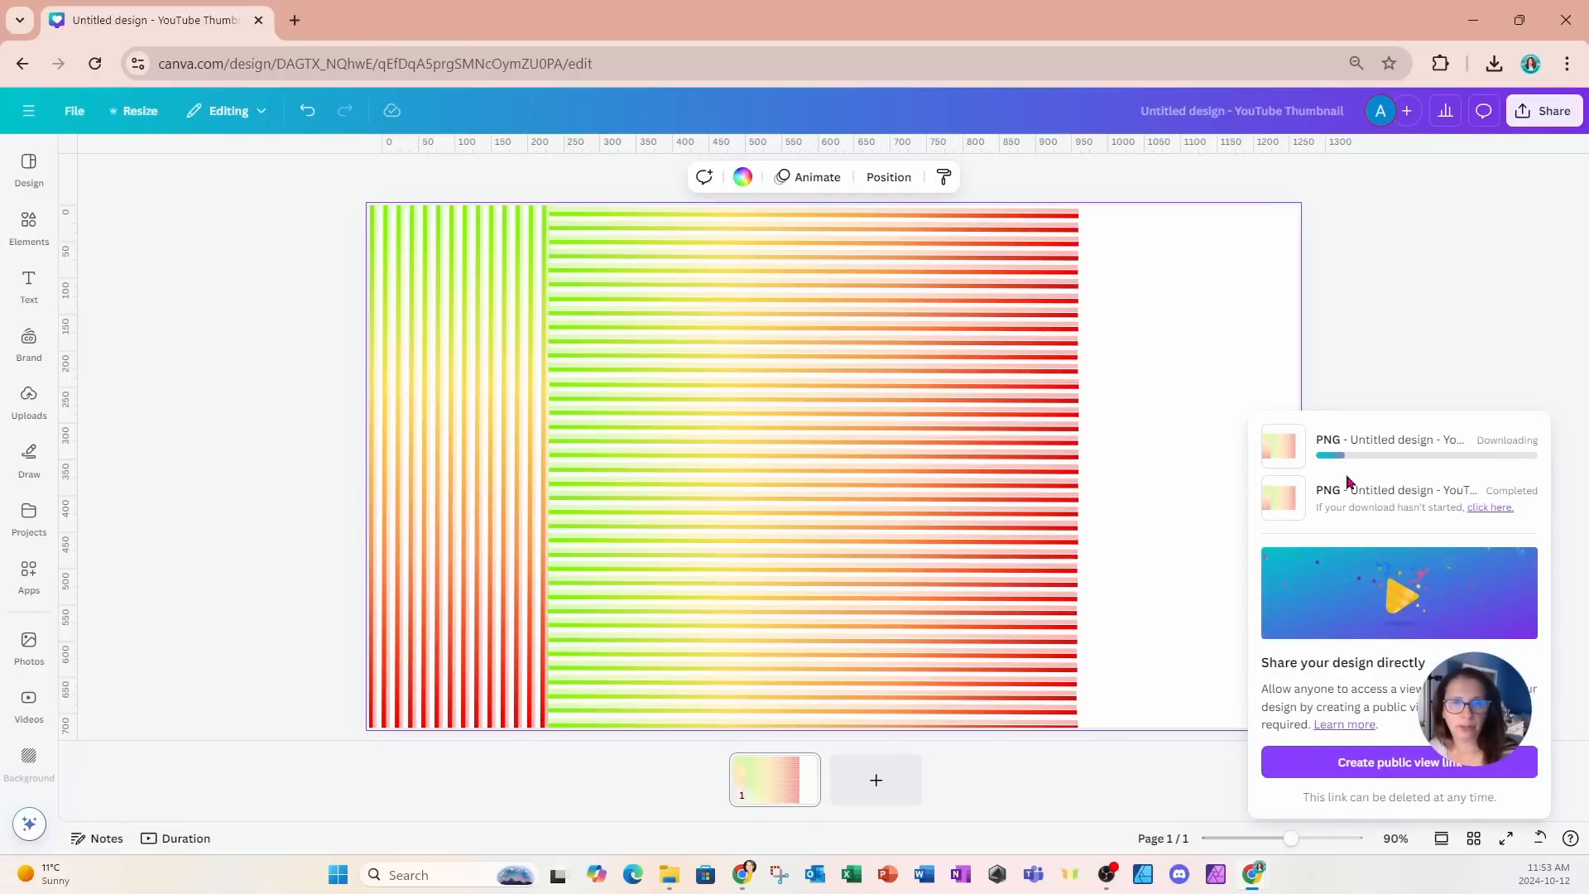
# Add a second blank page, search the elements for "e" and insert the block letter E frame.
pyautogui.click(865, 779)
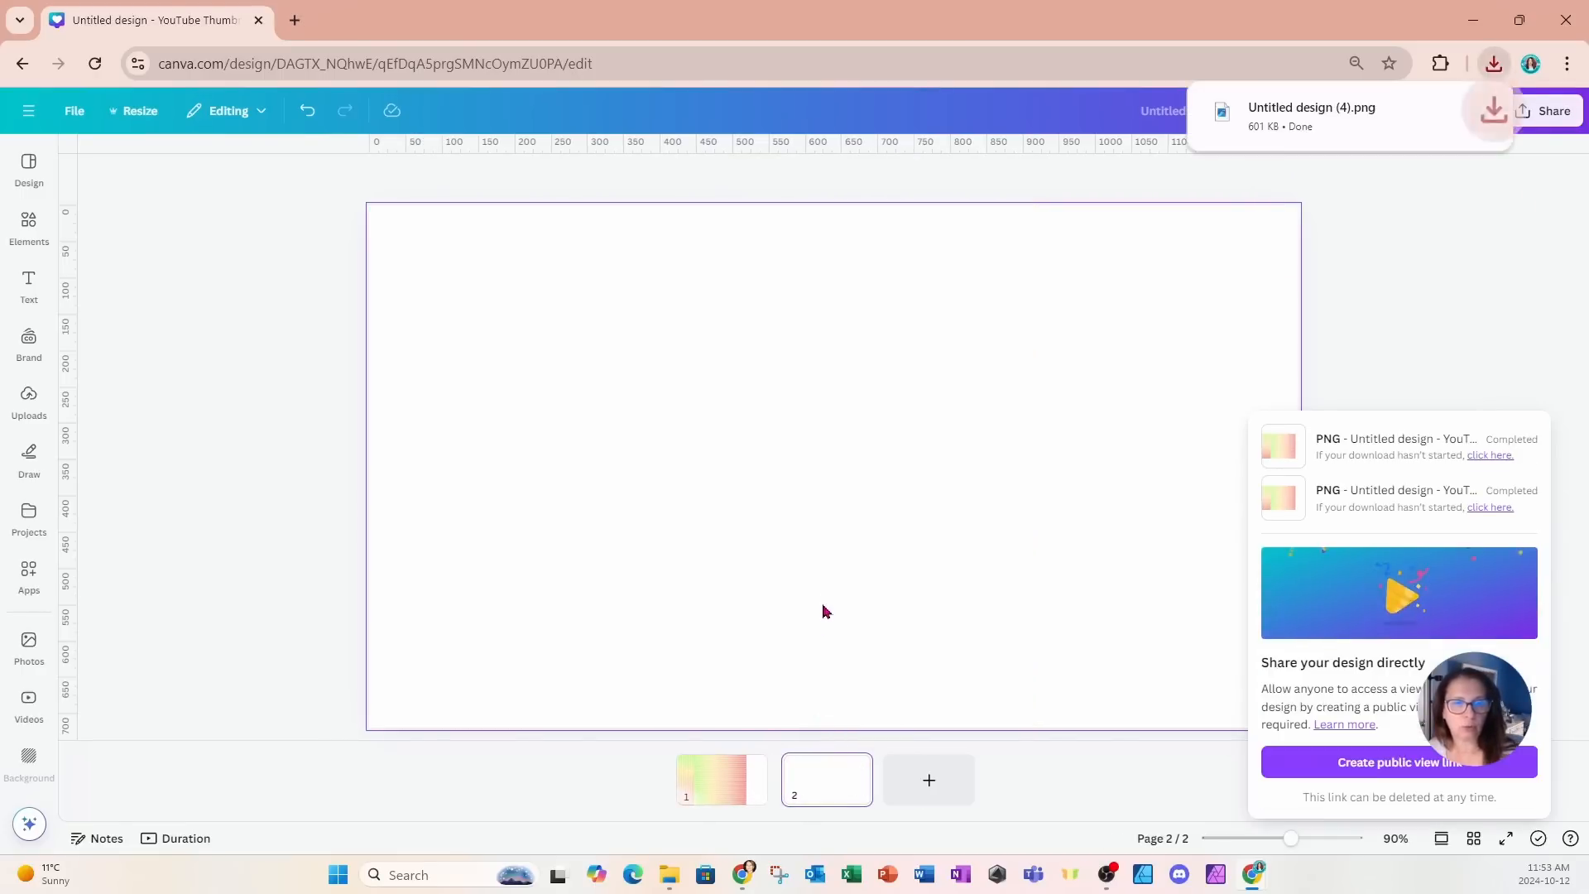
pyautogui.click(29, 224)
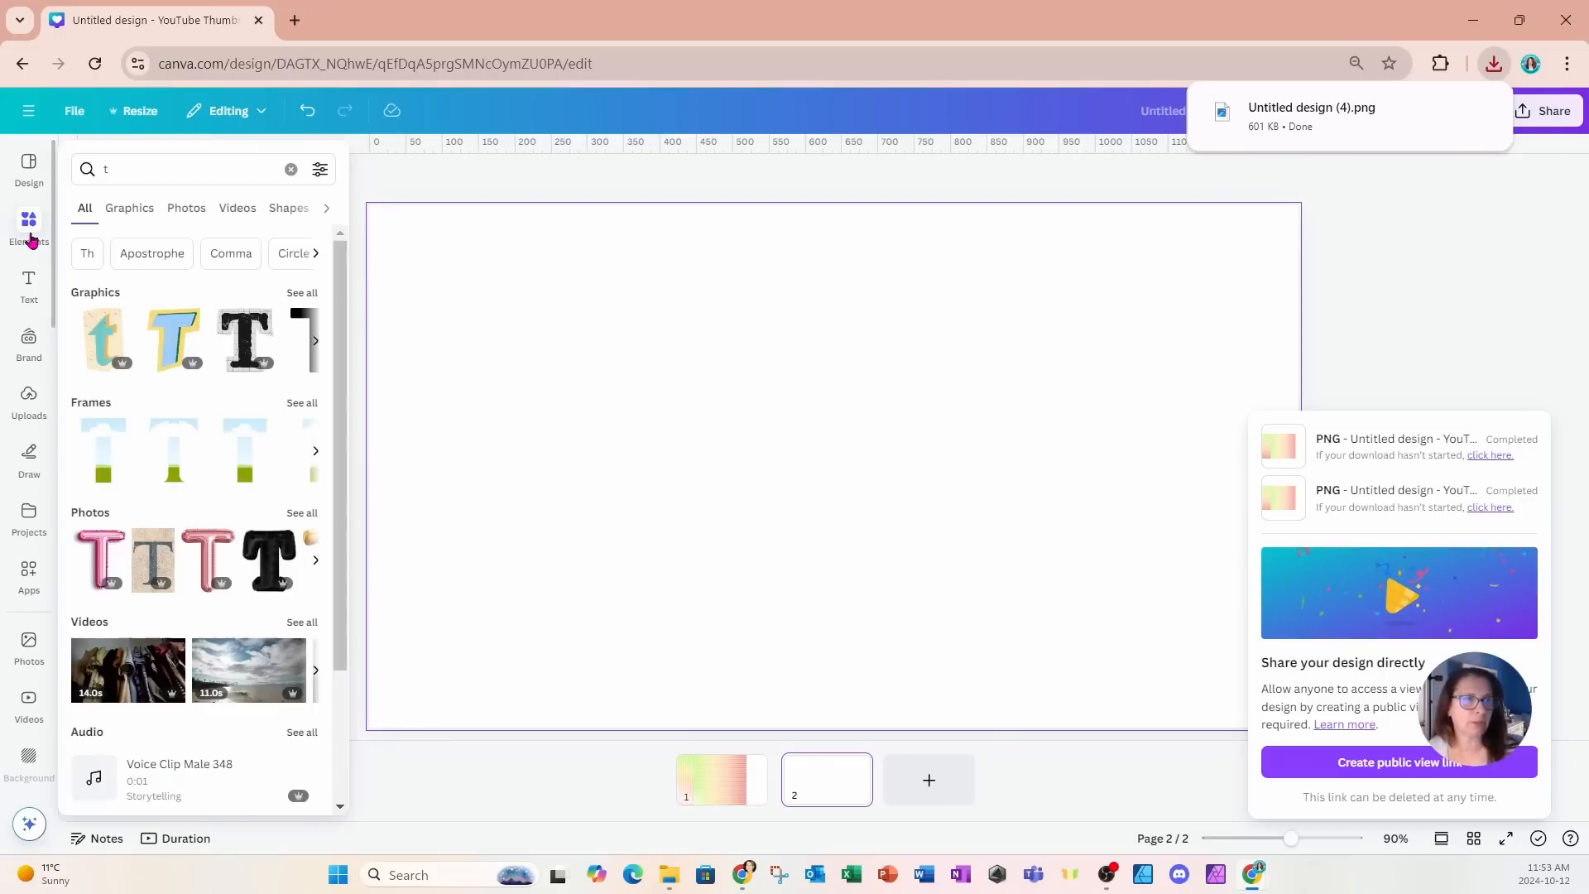
pyautogui.click(80, 166)
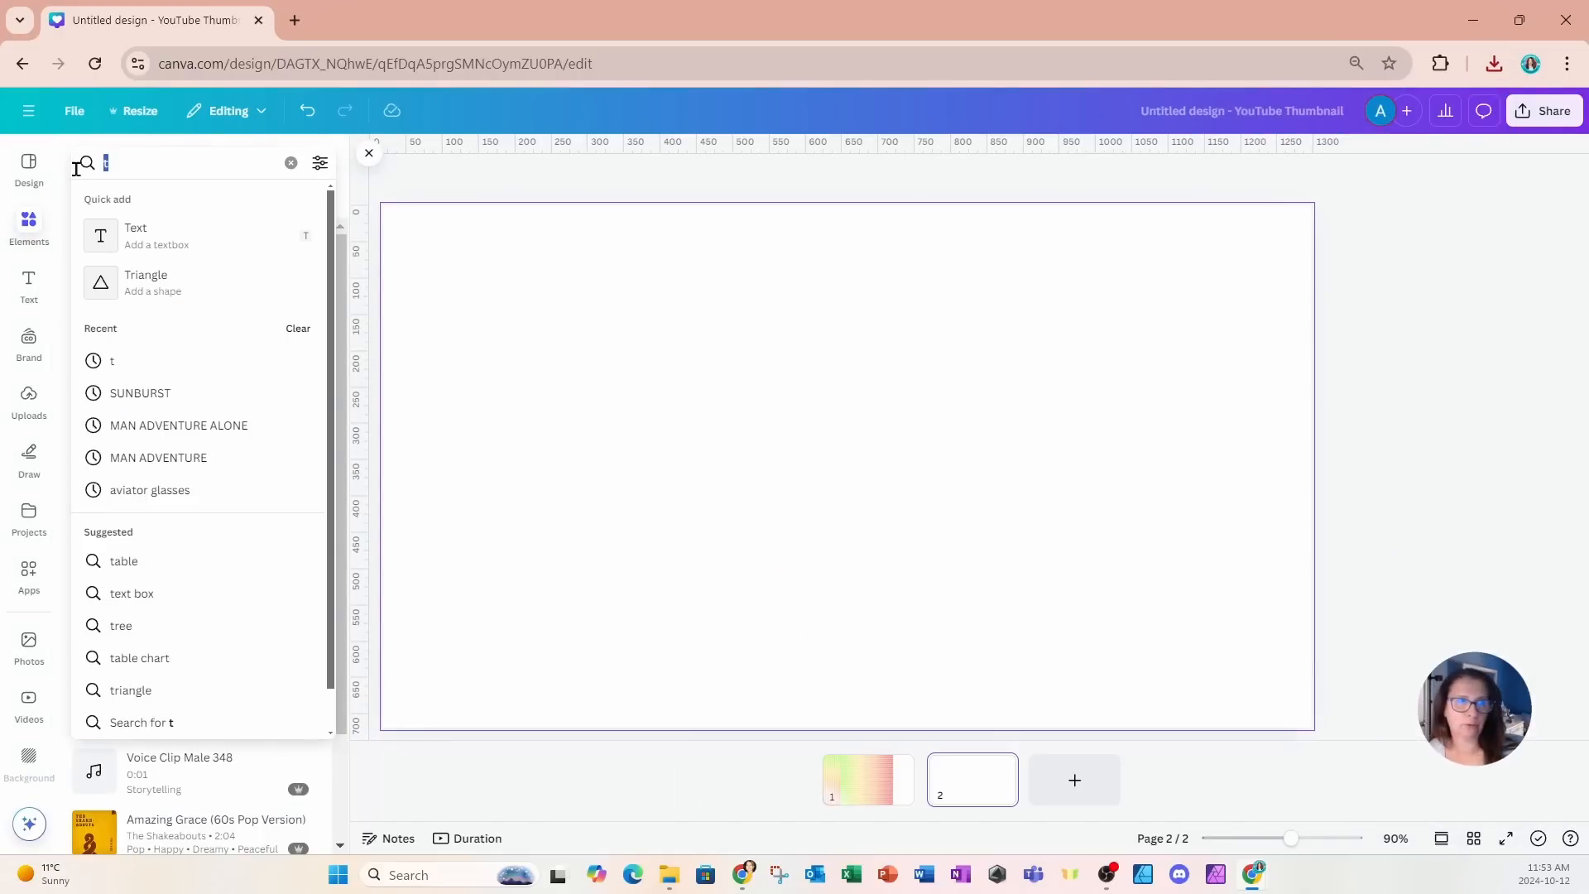
pyautogui.write('e')
pyautogui.press('Return')
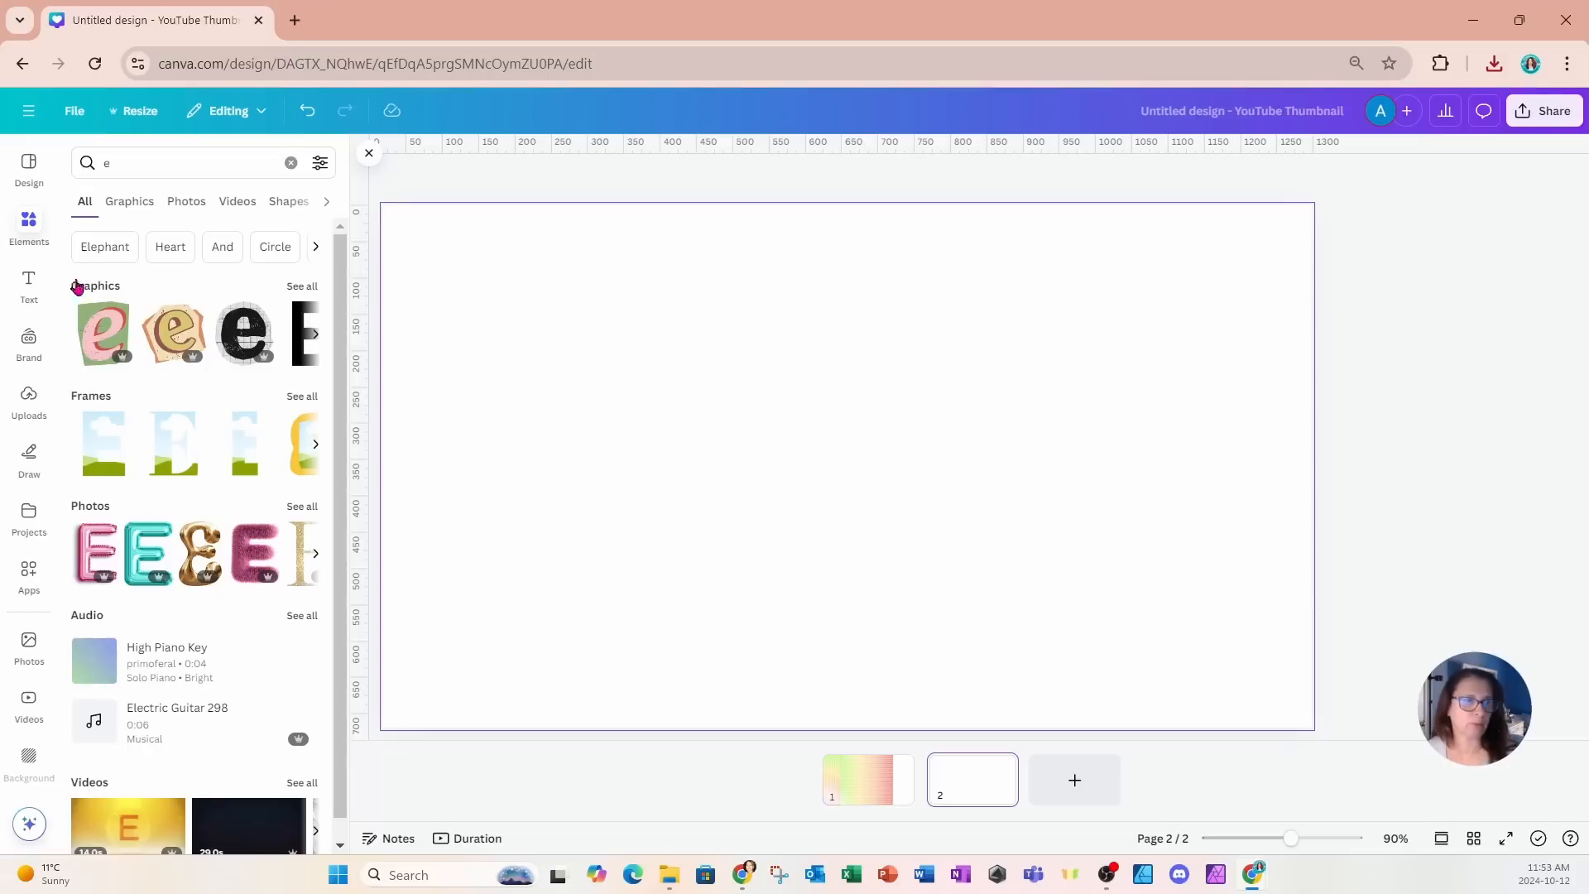
pyautogui.click(116, 425)
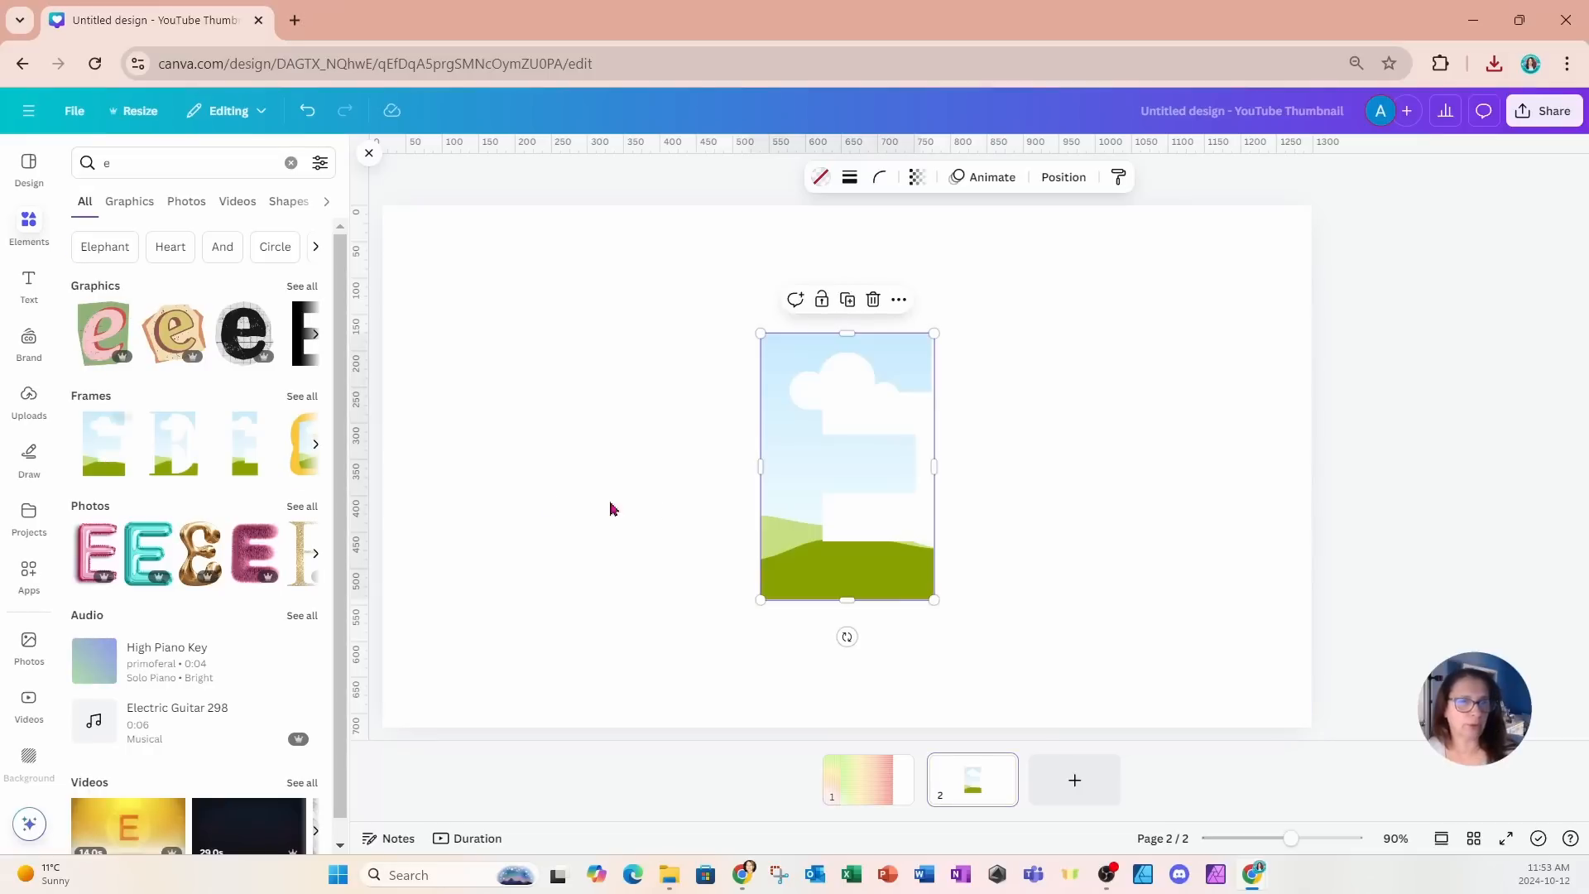
# Search the elements for "f" and insert the block letter F frame.
pyautogui.click(187, 165)
pyautogui.write('f')
pyautogui.press('Return')
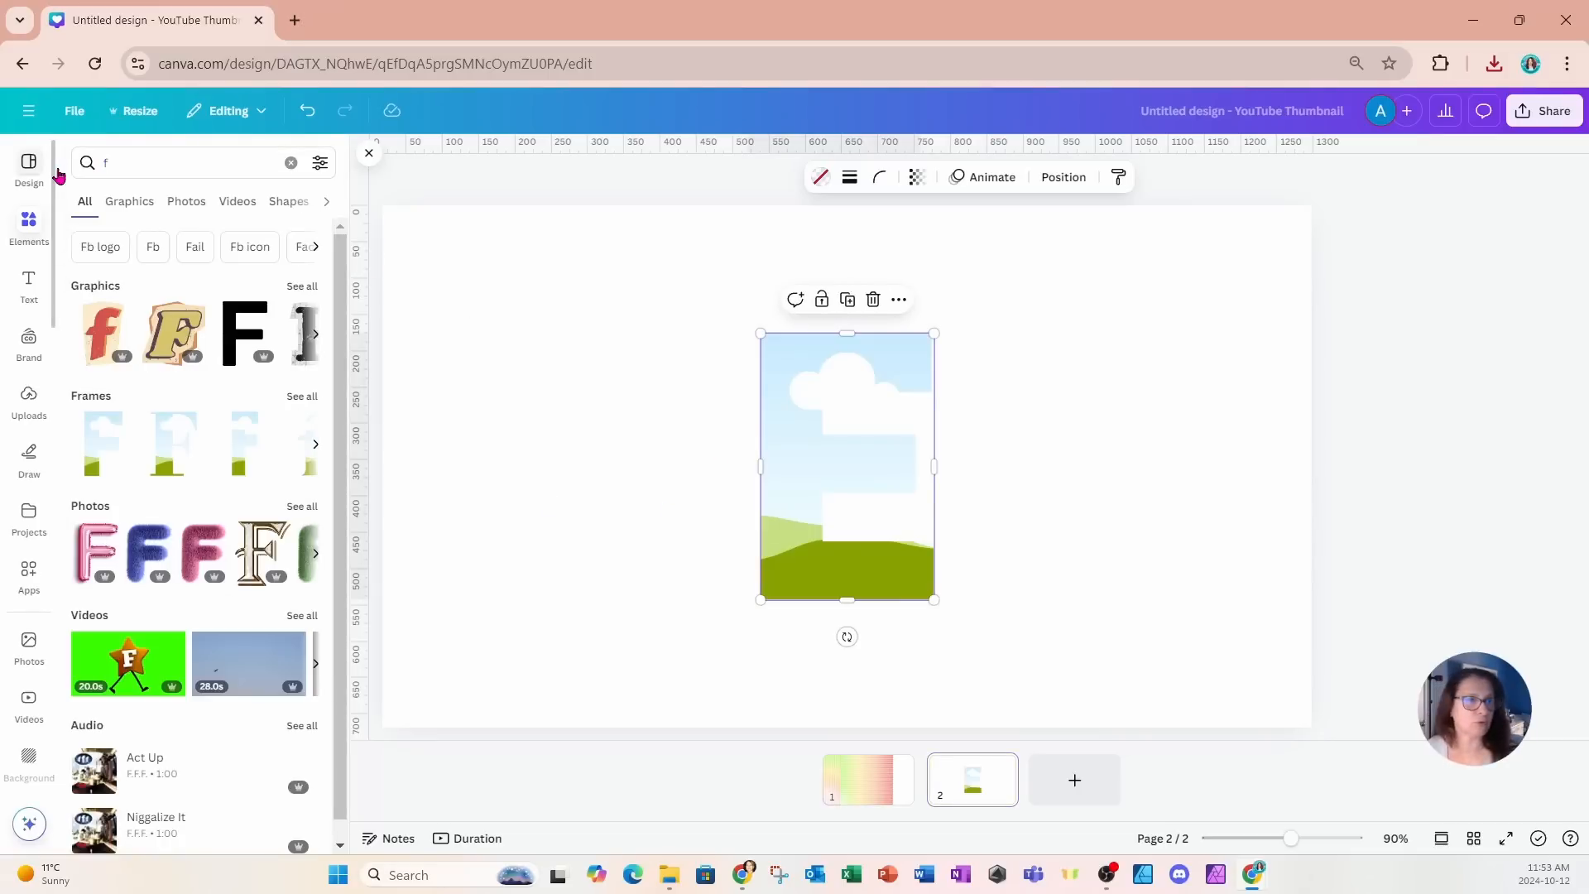
pyautogui.click(88, 451)
# Search the elements for "c" and insert the bold letter C frame.
pyautogui.click(141, 159)
pyautogui.write('e')
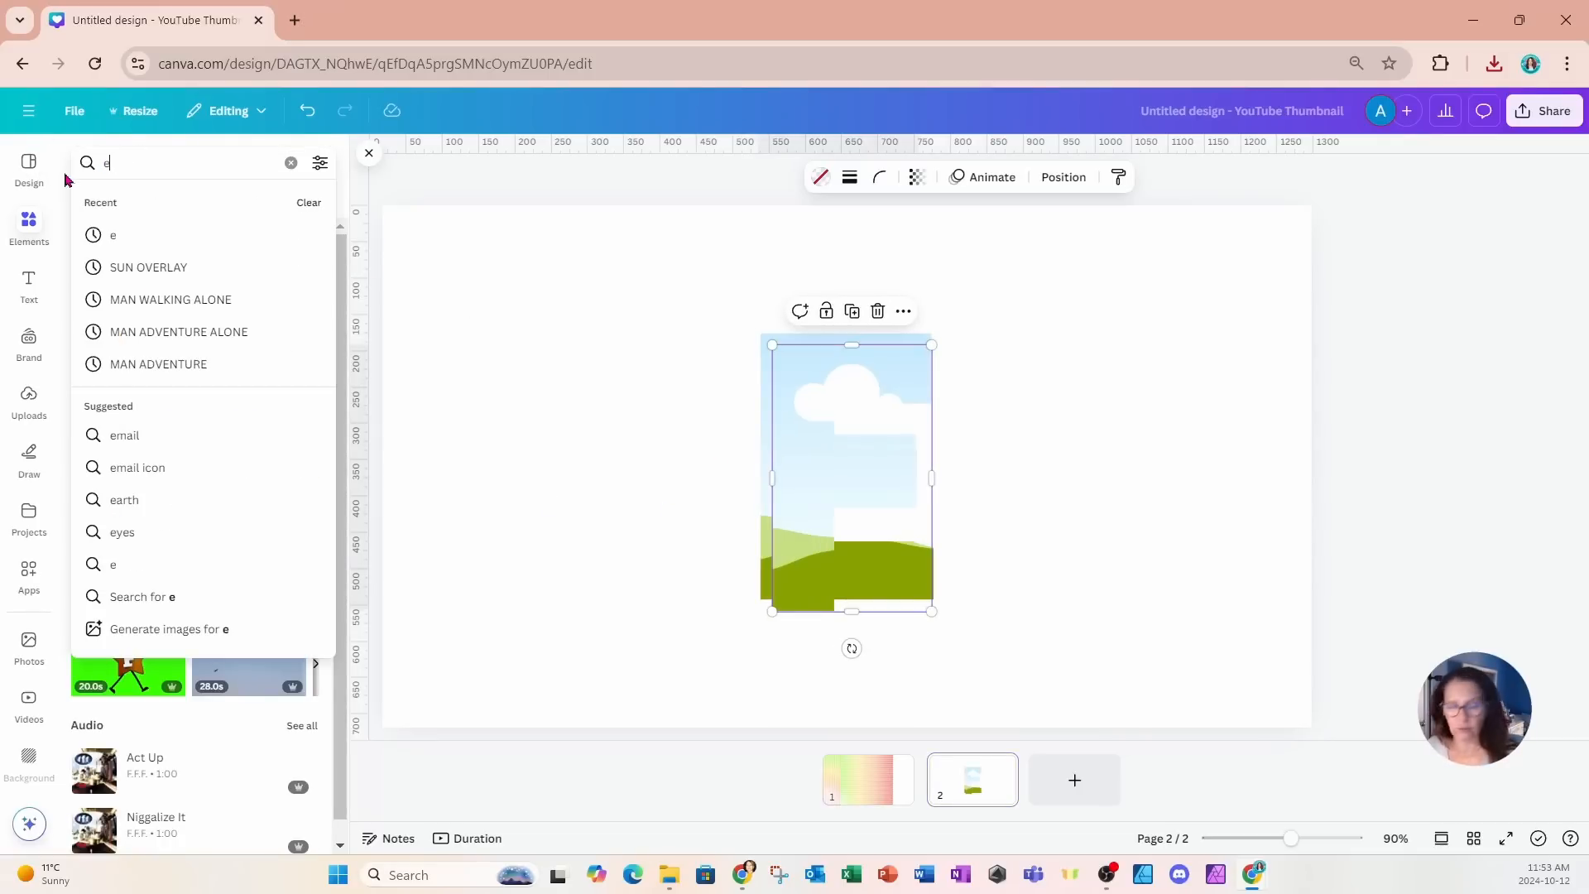
pyautogui.press('BackSpace')
pyautogui.write('c')
pyautogui.press('Return')
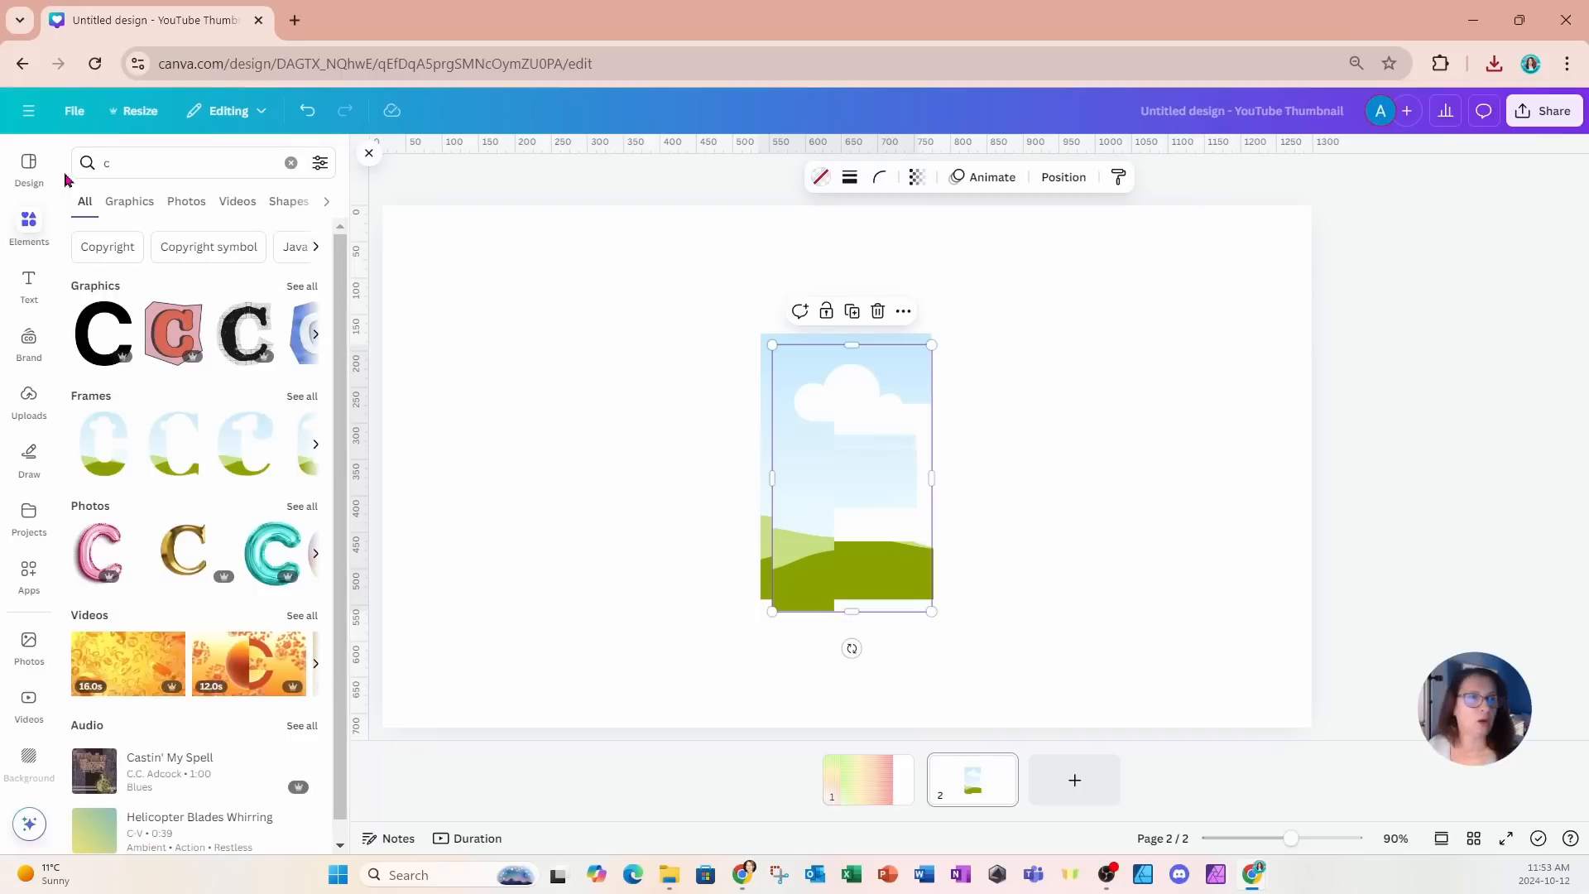
pyautogui.click(112, 438)
# Search the elements for "t" and insert the block letter T frame.
pyautogui.click(141, 162)
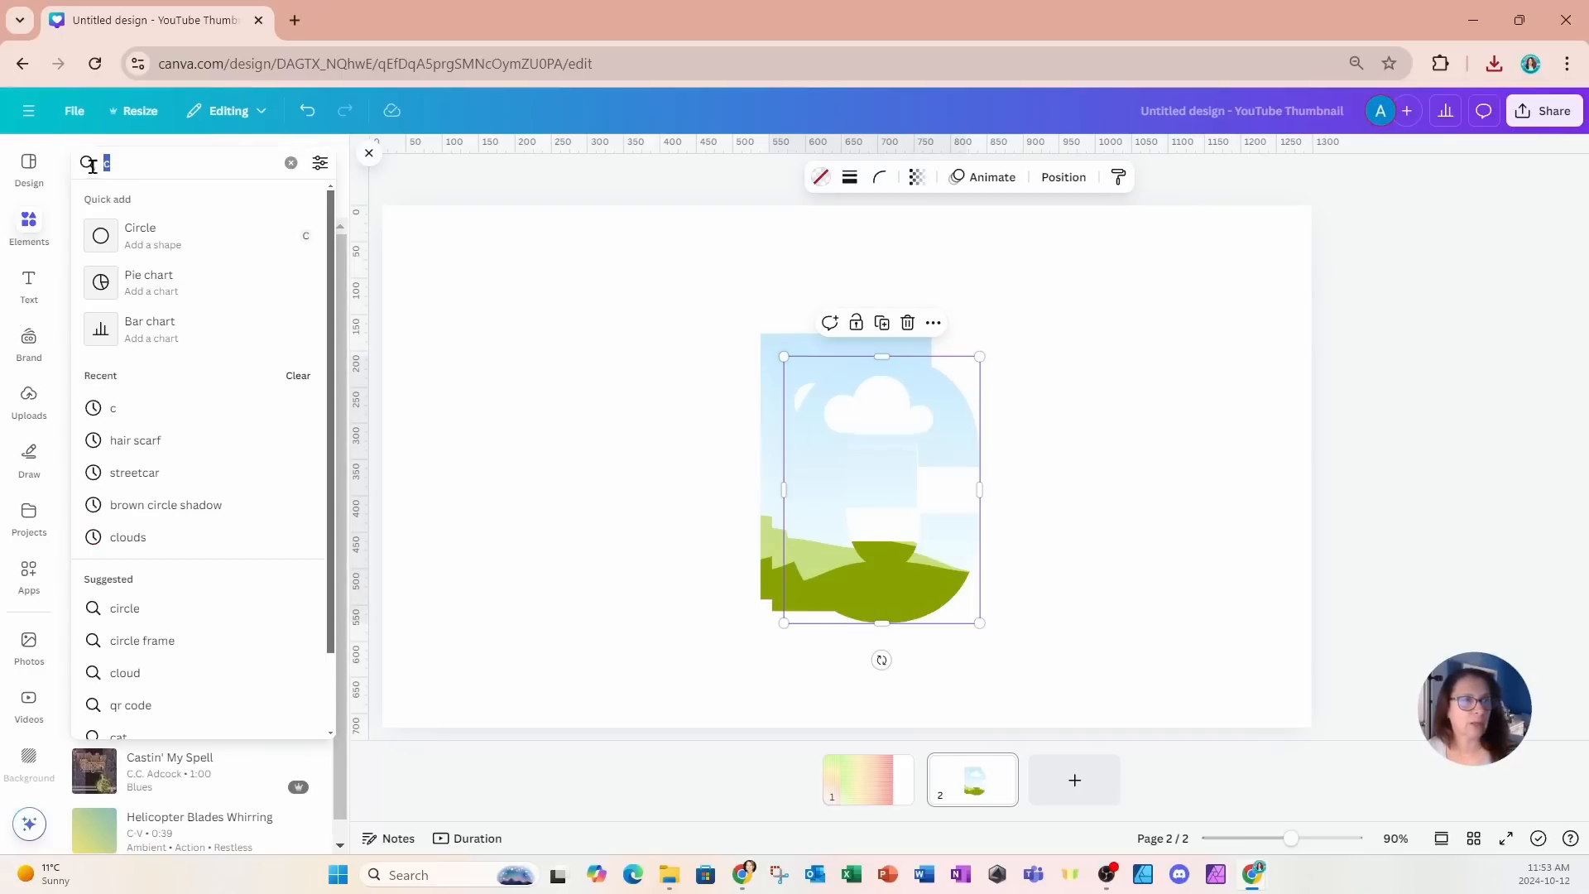
pyautogui.press('BackSpace')
pyautogui.write('t')
pyautogui.press('Return')
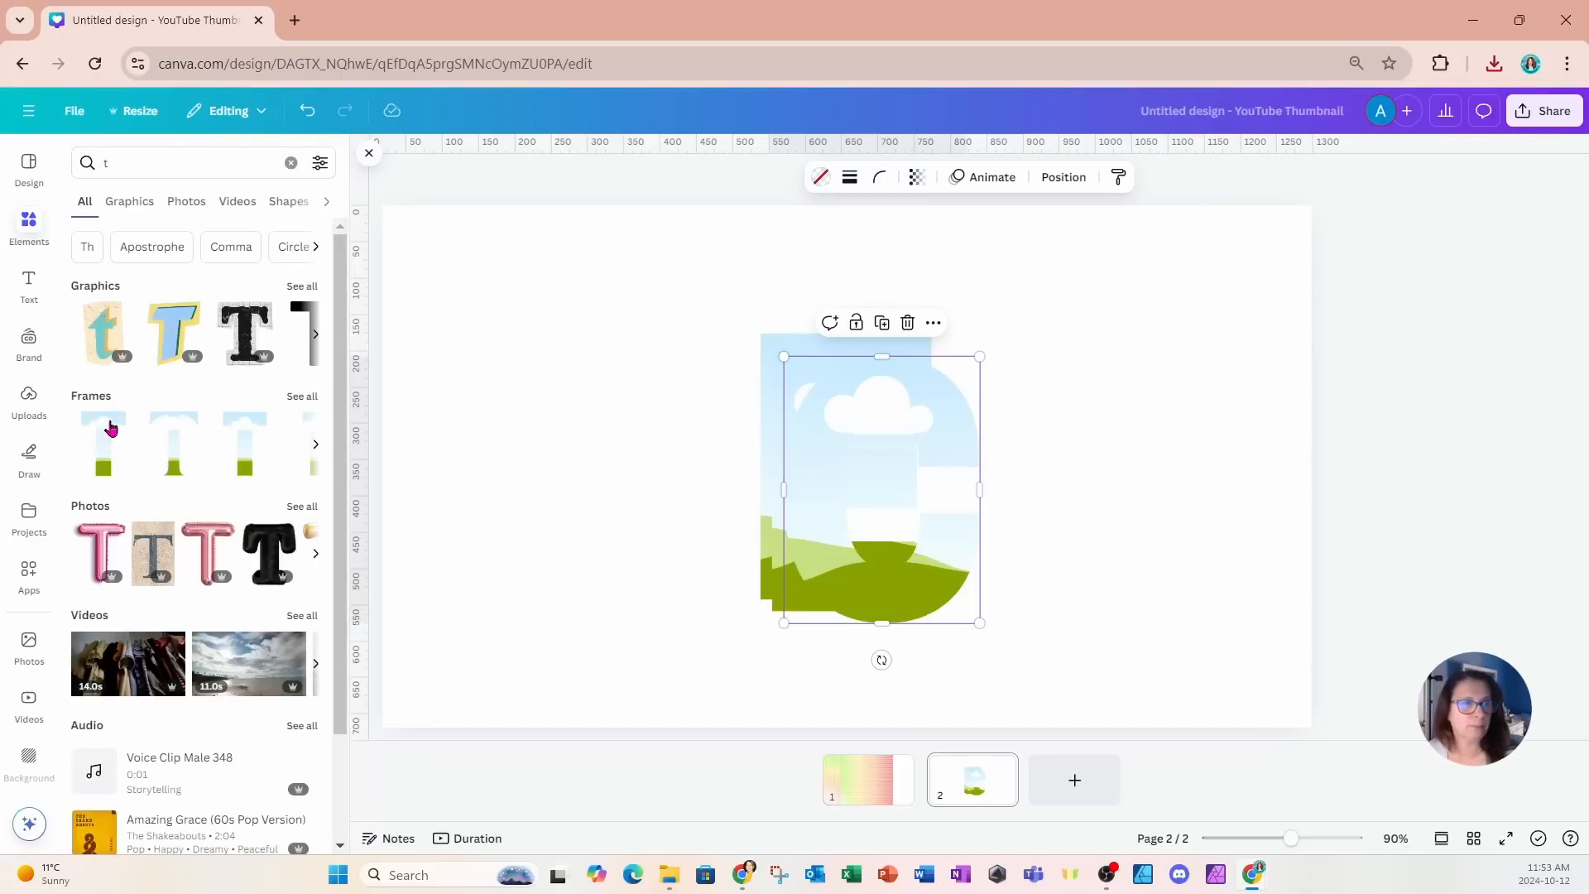
pyautogui.click(104, 443)
# Shrink the four stacked letter frames together and spread them out in a row across the page.
pyautogui.moveTo(596, 281); pyautogui.dragTo(1029, 629)
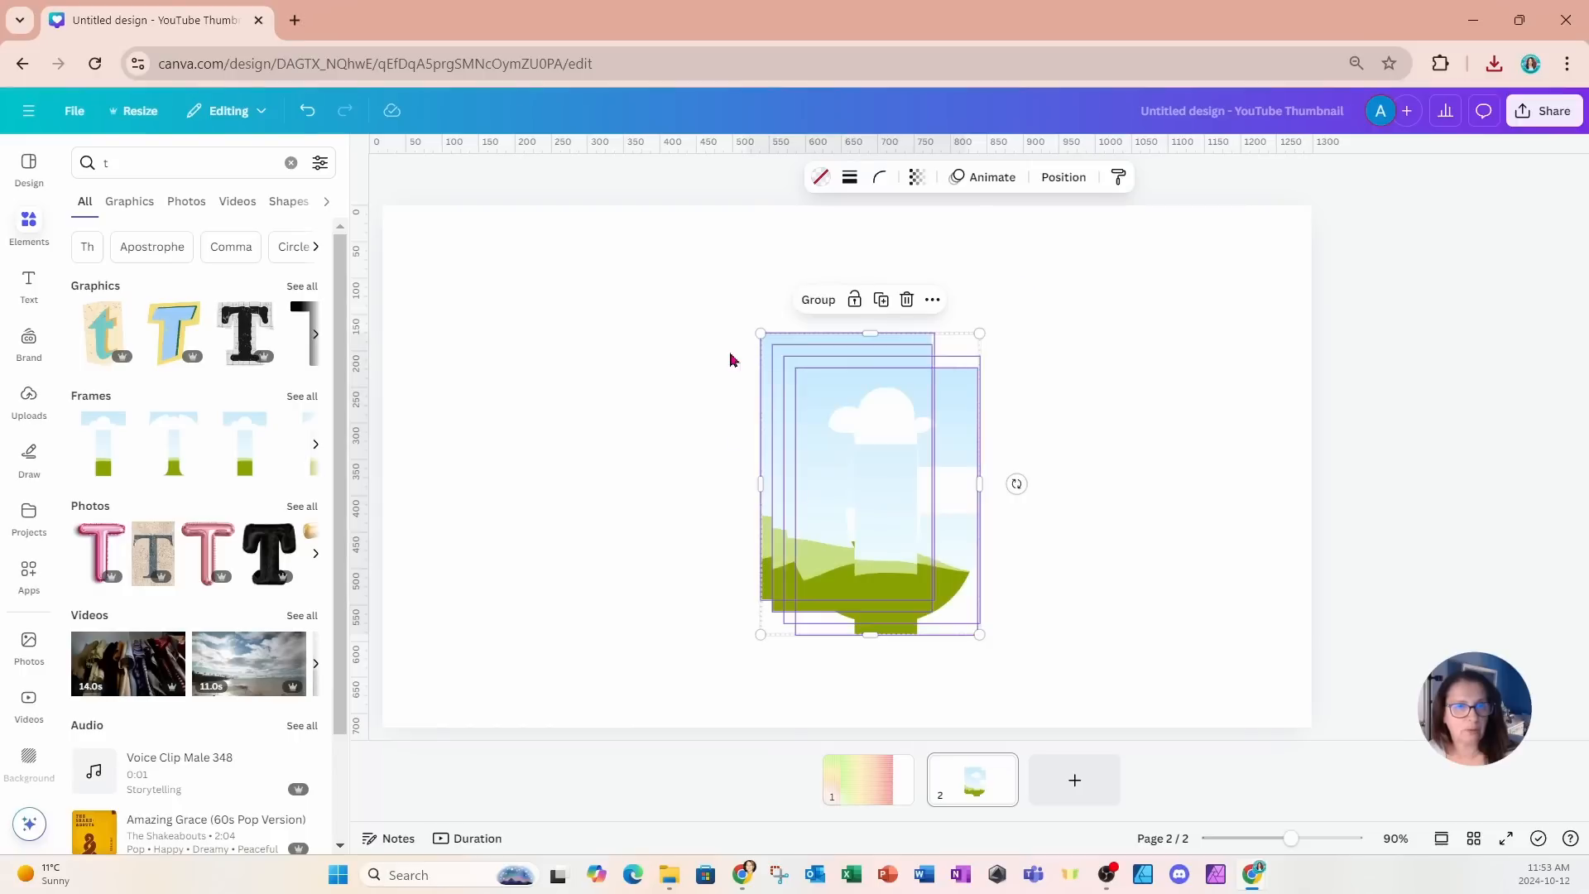
pyautogui.moveTo(761, 335); pyautogui.dragTo(844, 440)
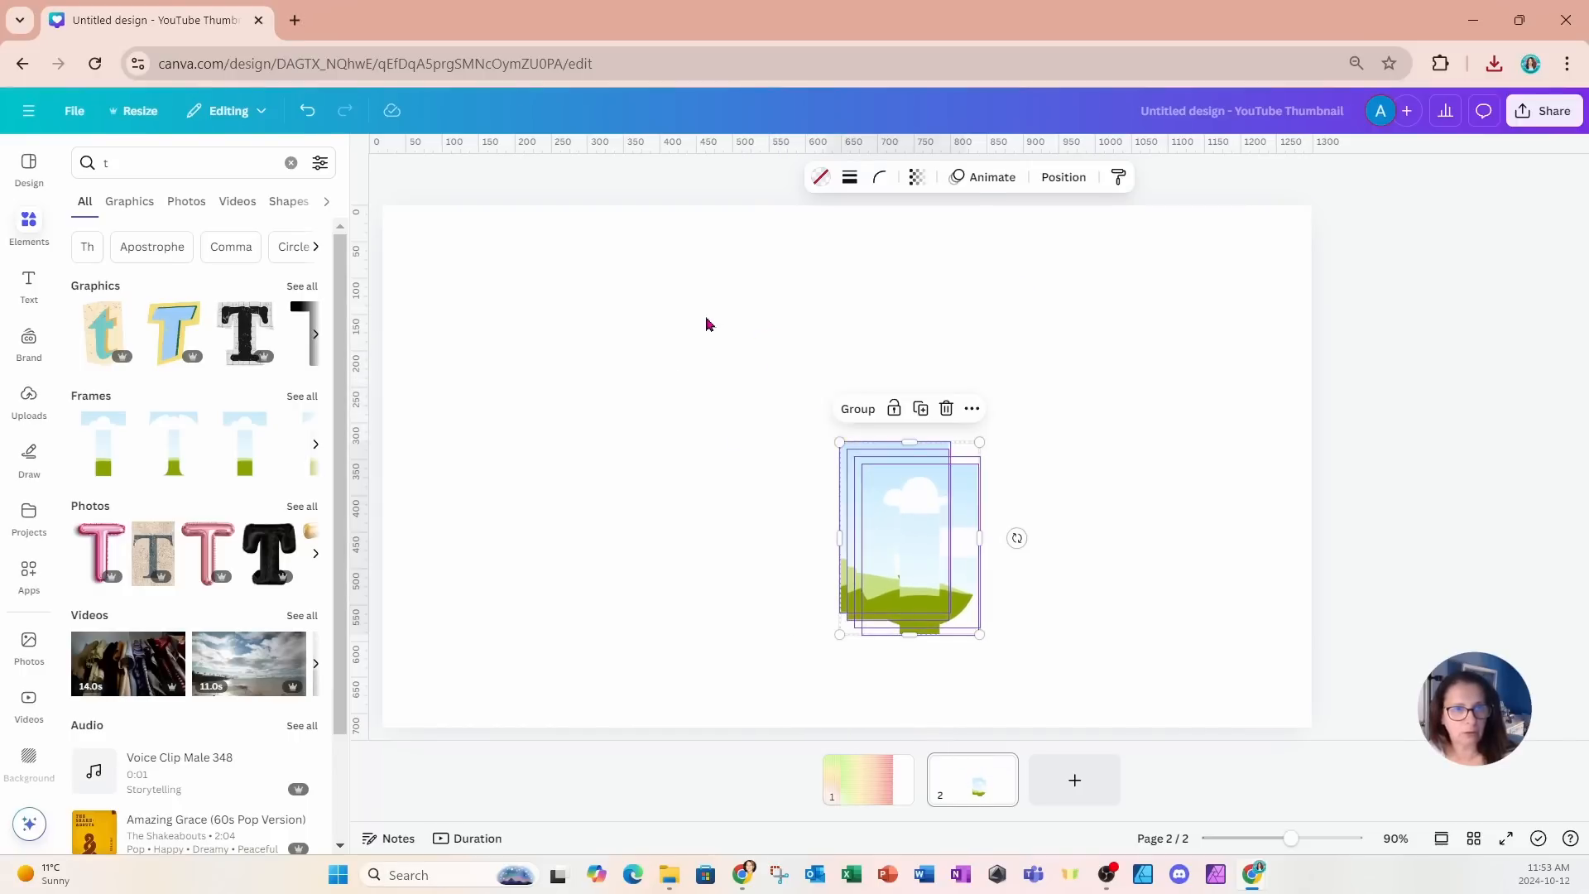
pyautogui.click(855, 567)
pyautogui.moveTo(856, 568); pyautogui.dragTo(1142, 561)
pyautogui.moveTo(948, 602); pyautogui.dragTo(1066, 603)
pyautogui.moveTo(876, 602); pyautogui.dragTo(479, 588)
pyautogui.moveTo(624, 589); pyautogui.dragTo(790, 553)
# Duplicate the F and E frames and position the copies so the row spells EFFECT.
pyautogui.hotkey('ctrl', 'd')
pyautogui.click(465, 521)
pyautogui.click(496, 408)
pyautogui.moveTo(506, 563); pyautogui.dragTo(897, 553)
pyautogui.moveTo(442, 383); pyautogui.dragTo(1175, 571)
pyautogui.click(567, 478)
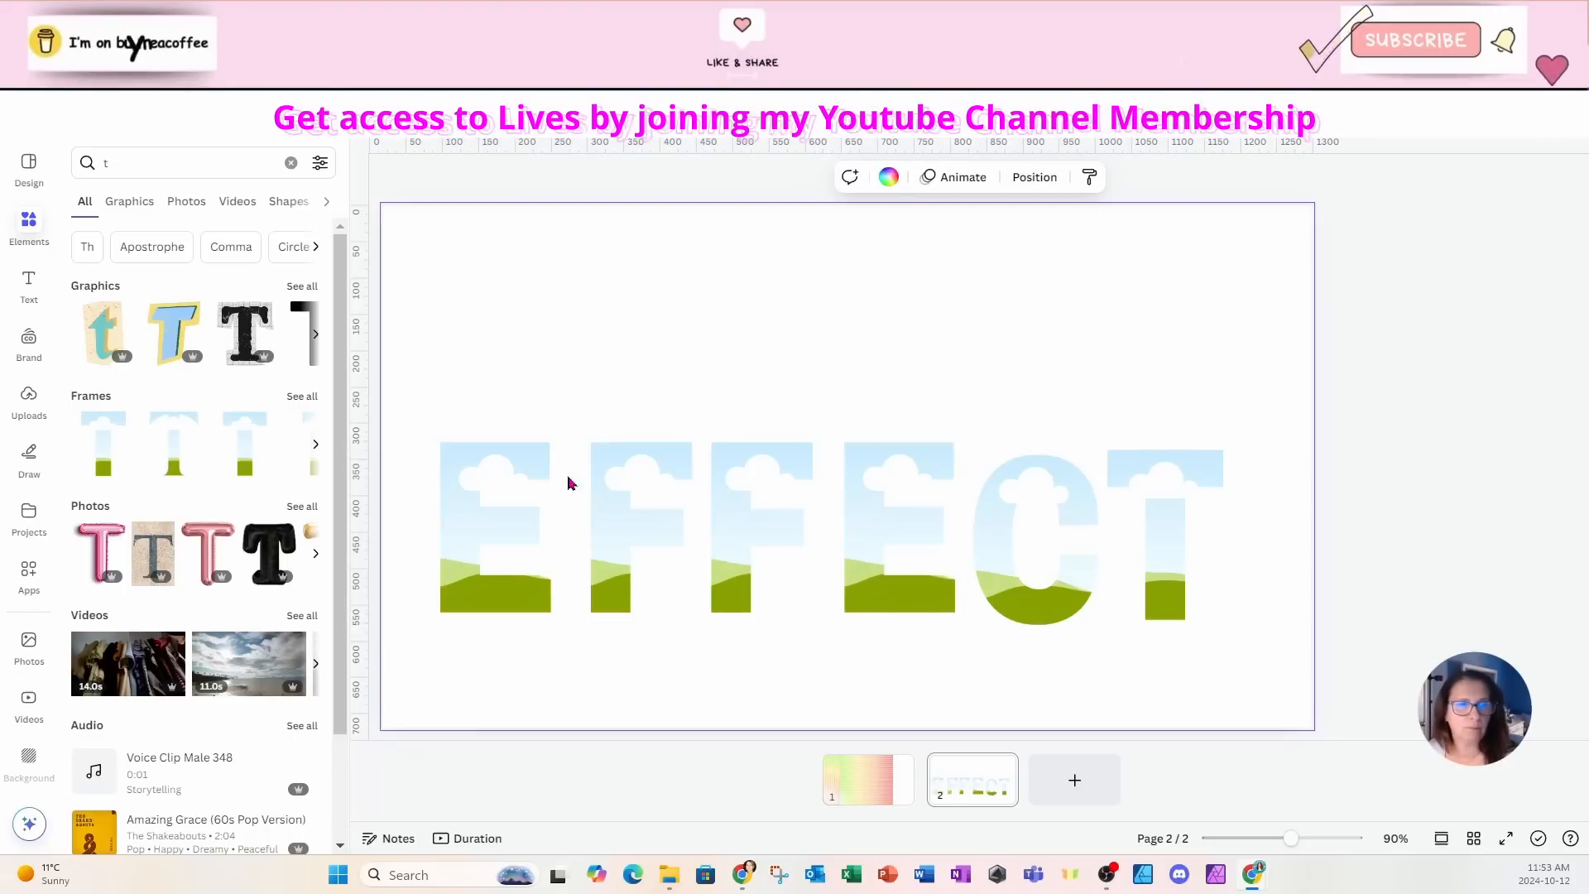
# Space the six letter frames evenly with Tidy up and stretch them upward to roughly half the page height.
pyautogui.moveTo(506, 506); pyautogui.dragTo(529, 507)
pyautogui.moveTo(531, 344); pyautogui.dragTo(1180, 567)
pyautogui.click(906, 408)
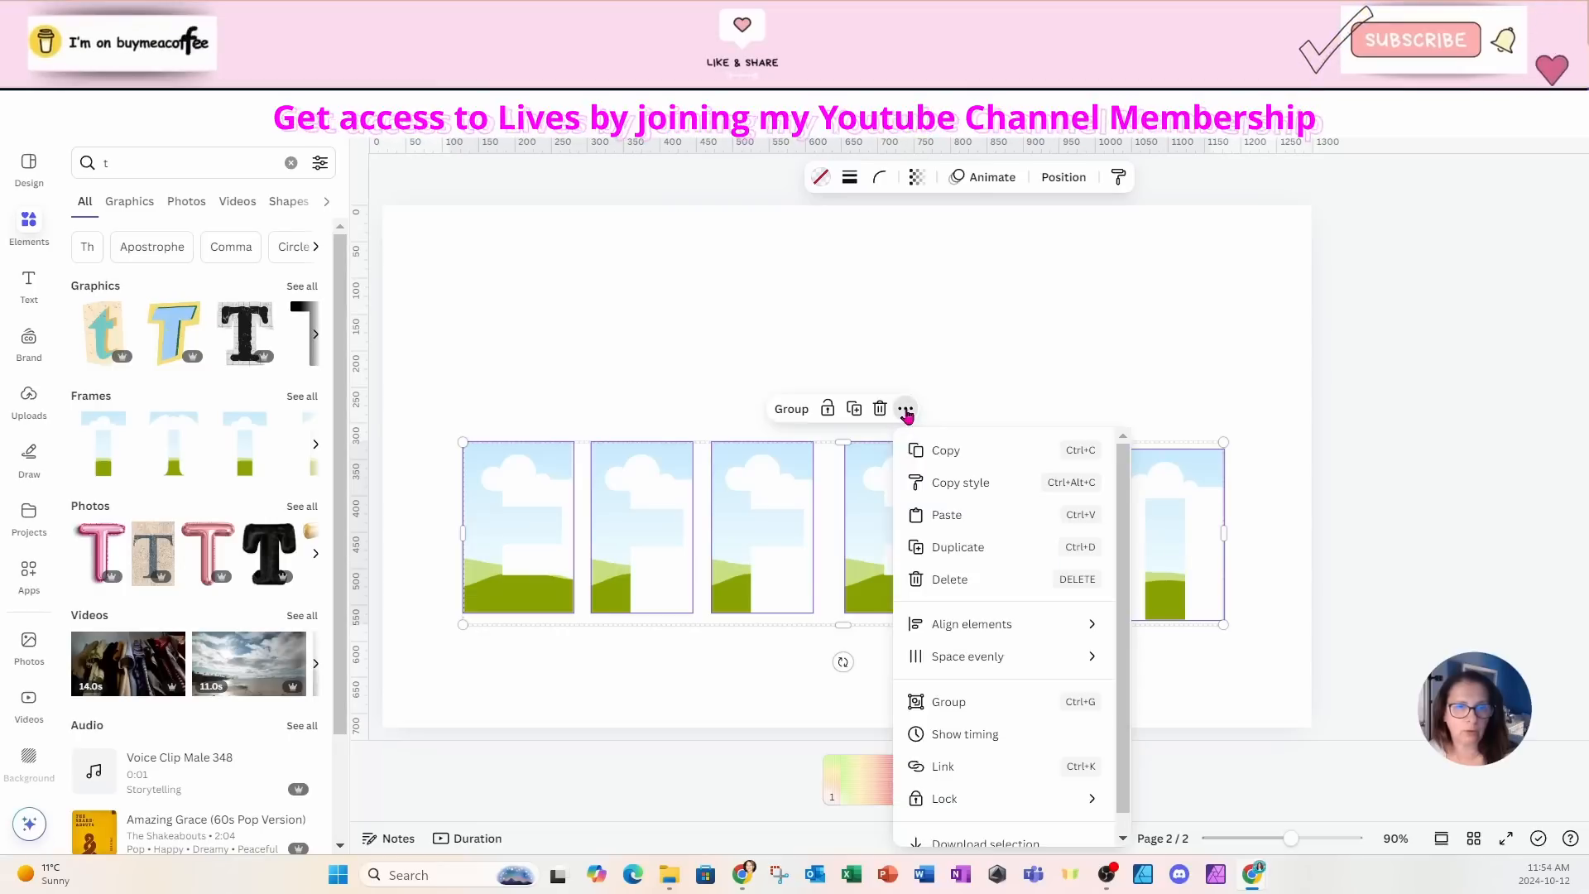
pyautogui.moveTo(1008, 669)
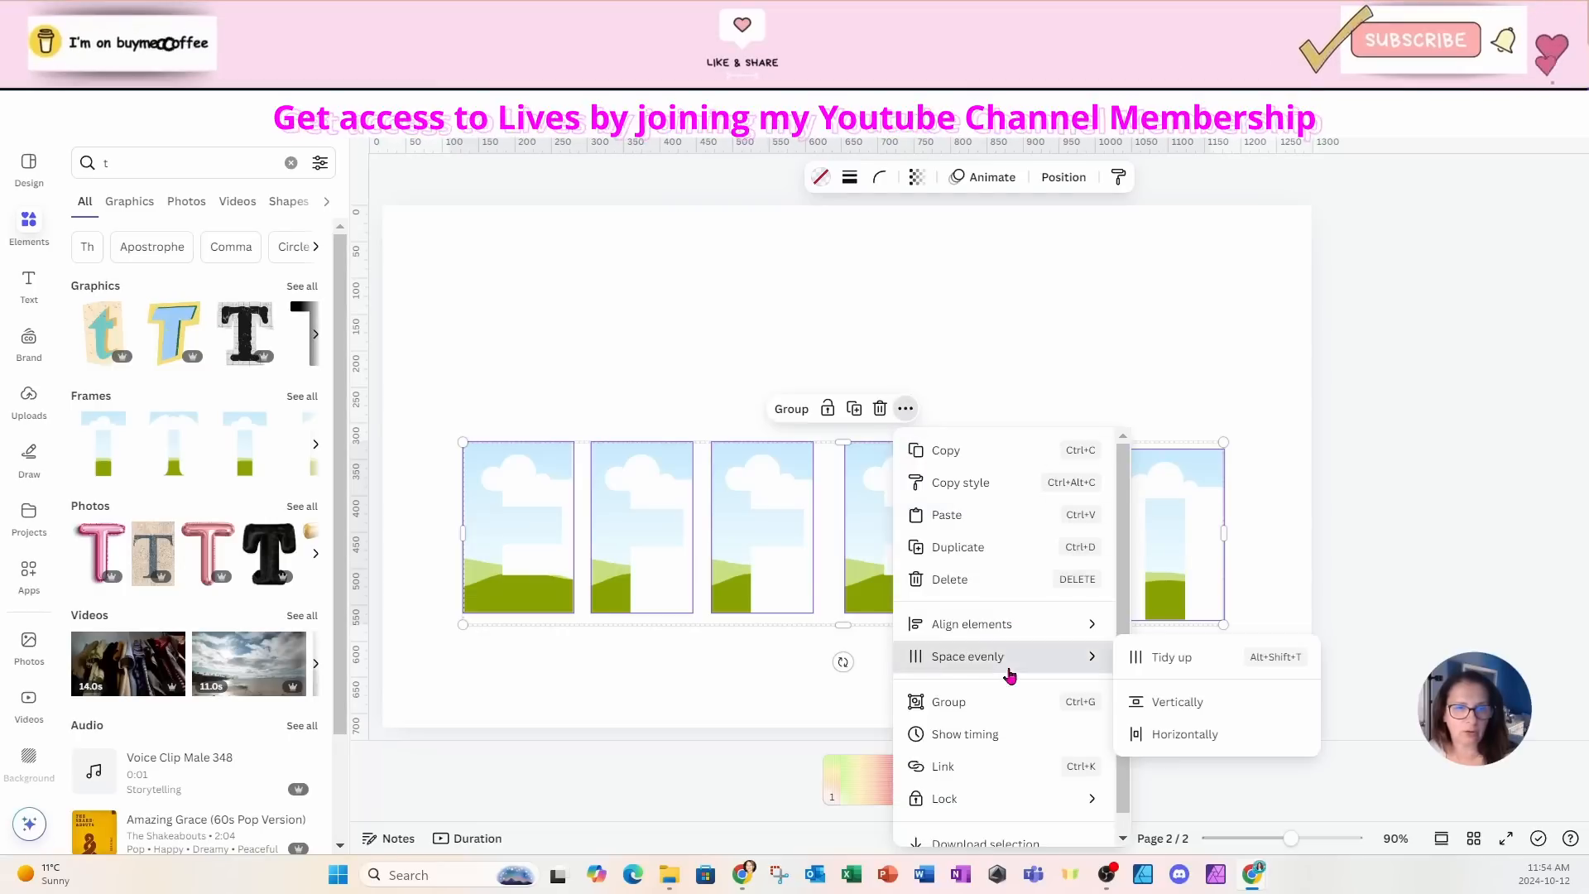
pyautogui.click(1156, 658)
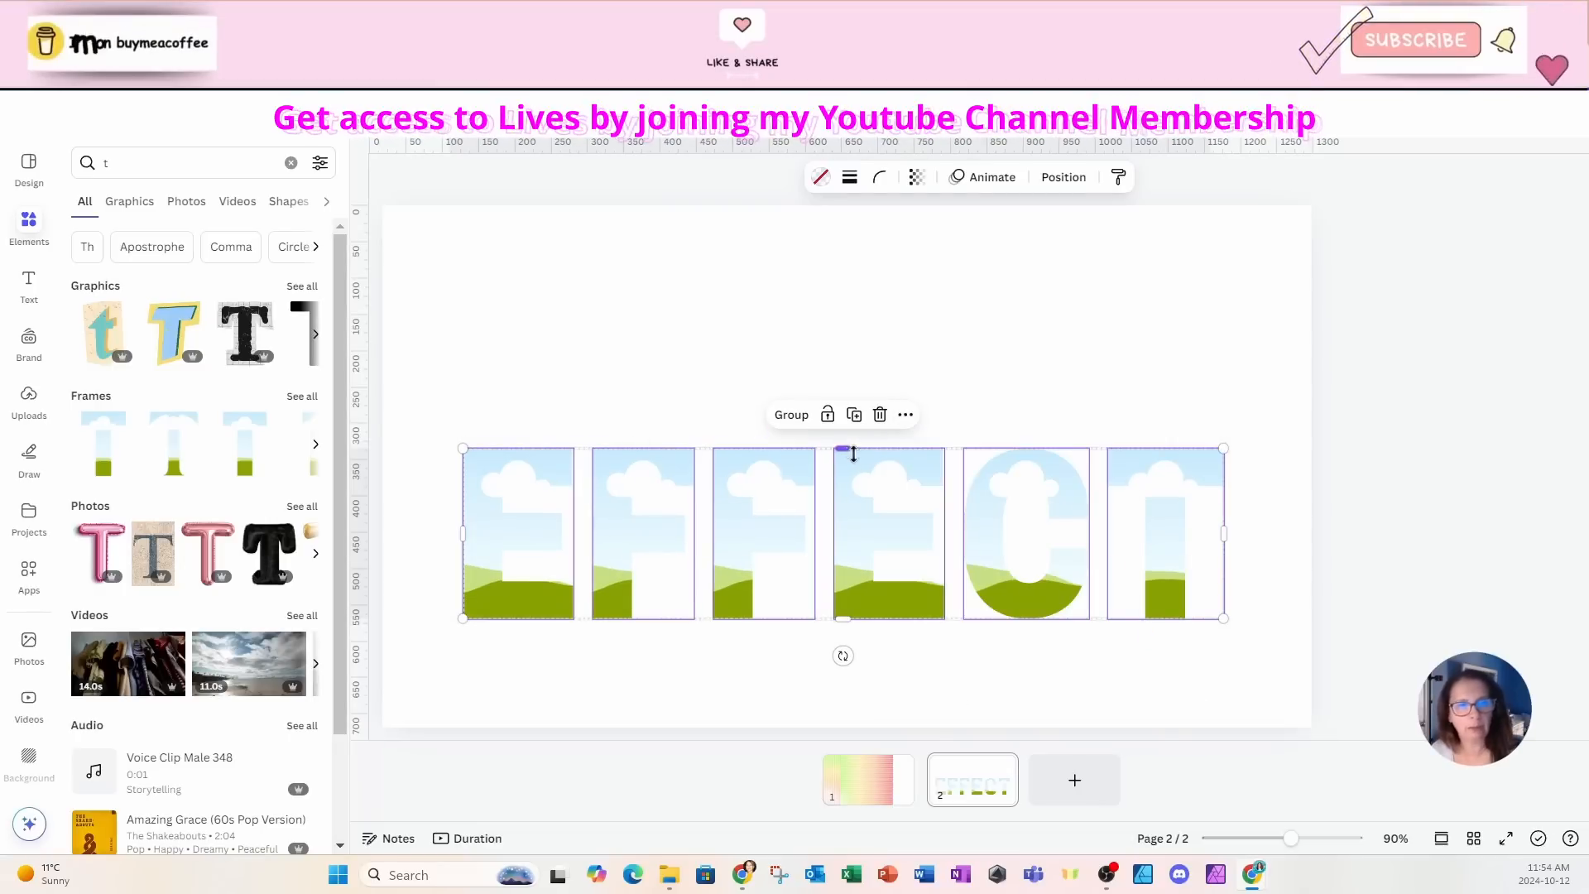
pyautogui.moveTo(843, 449); pyautogui.dragTo(849, 342)
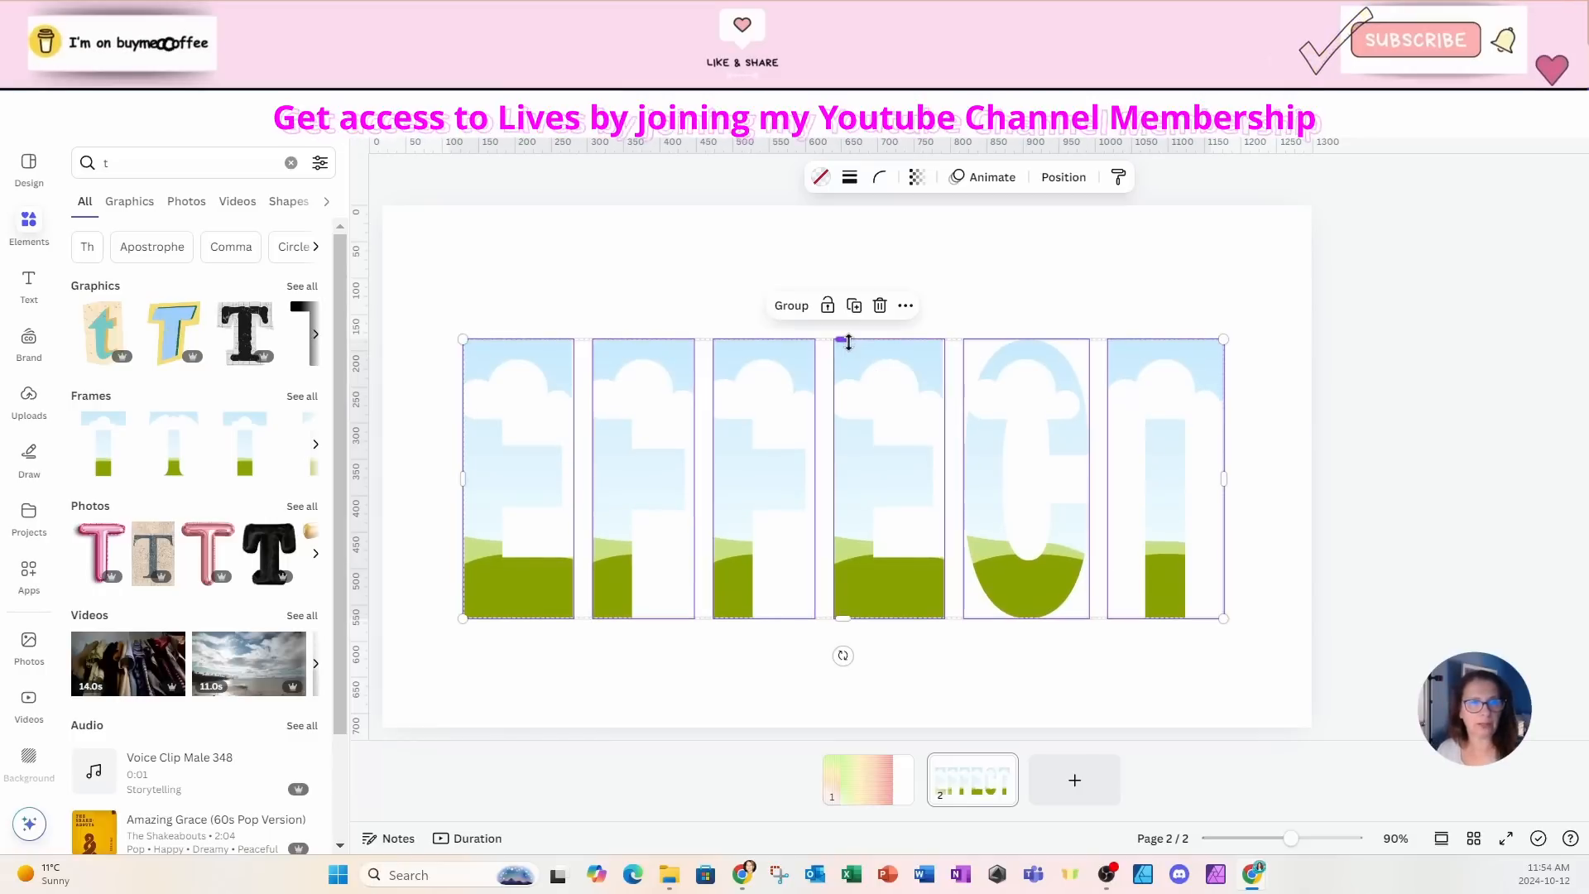
pyautogui.click(663, 247)
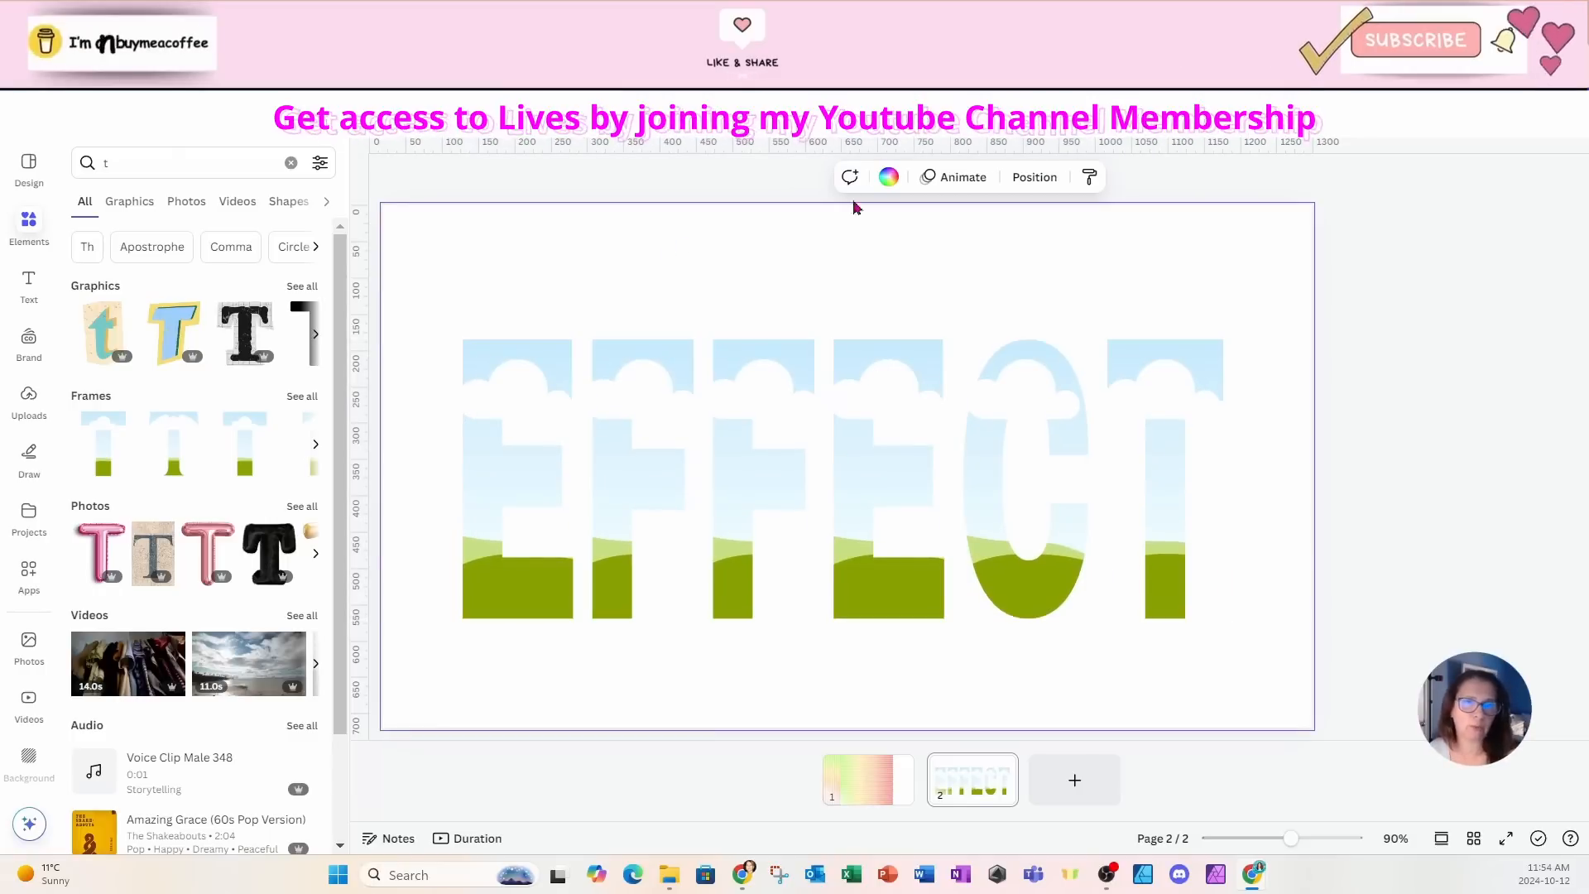
# Place the downloaded Untitled design (4).png on page 2 and duplicate it five times, one image per letter.
pyautogui.click(1501, 71)
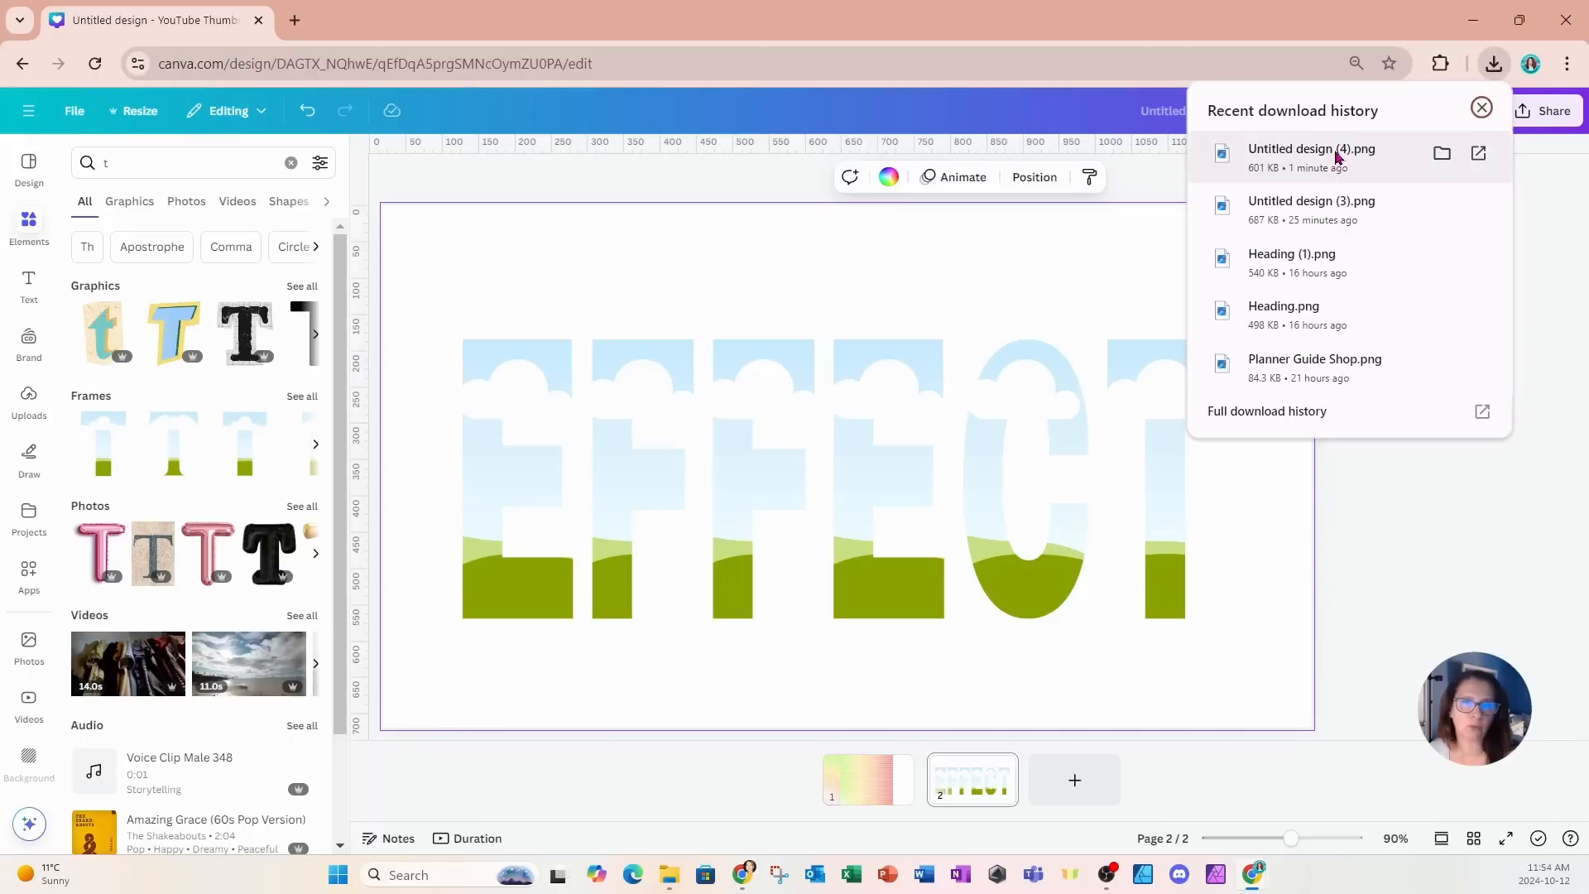
pyautogui.moveTo(1336, 158); pyautogui.dragTo(1051, 306)
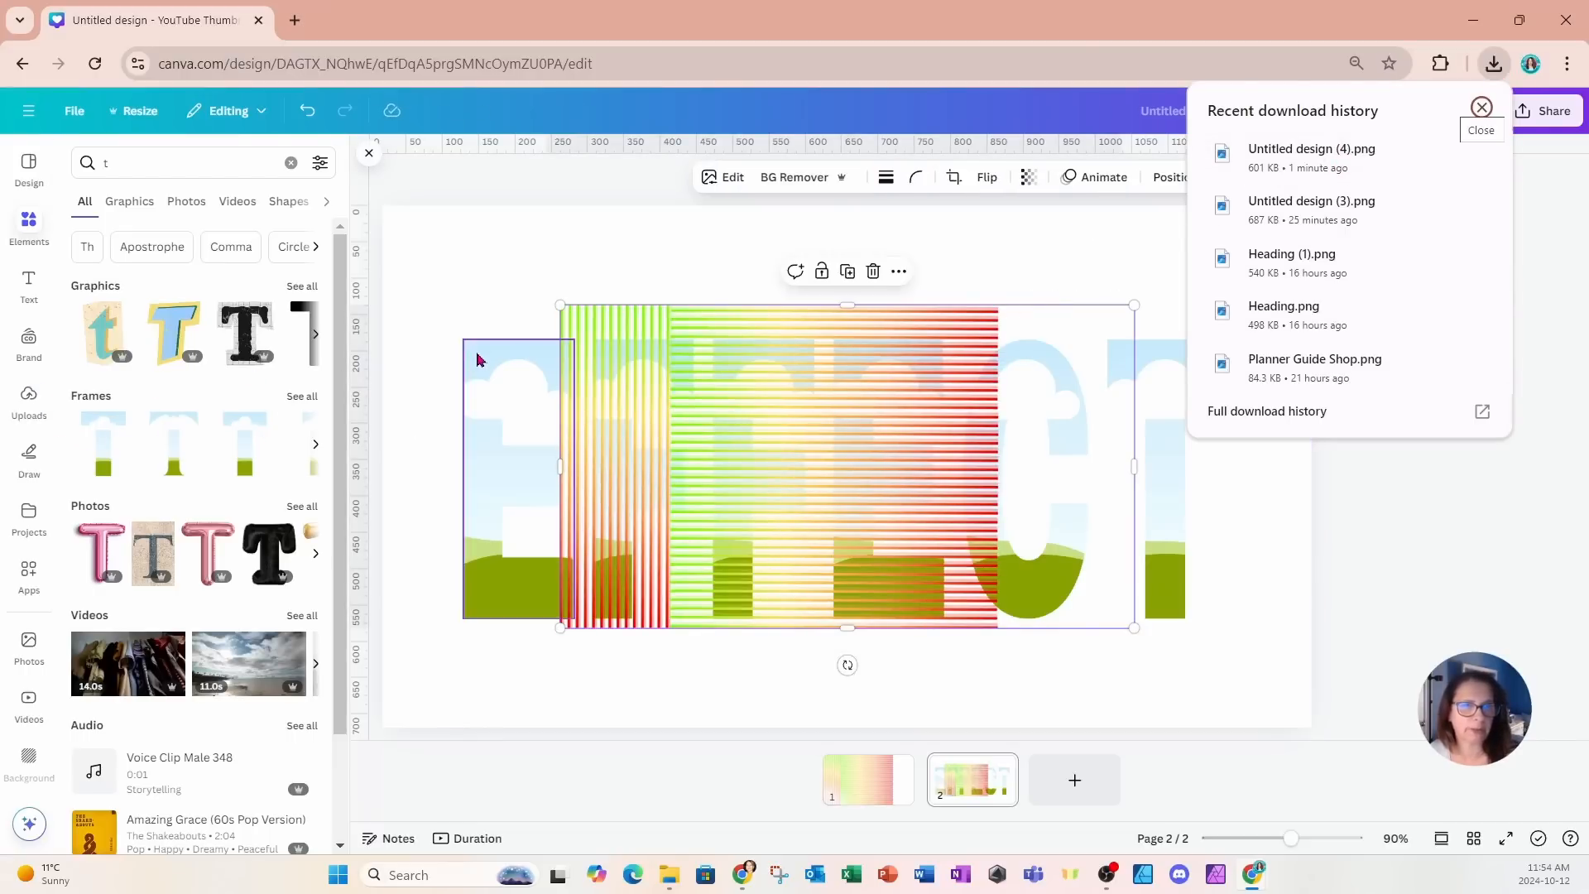
pyautogui.click(848, 281)
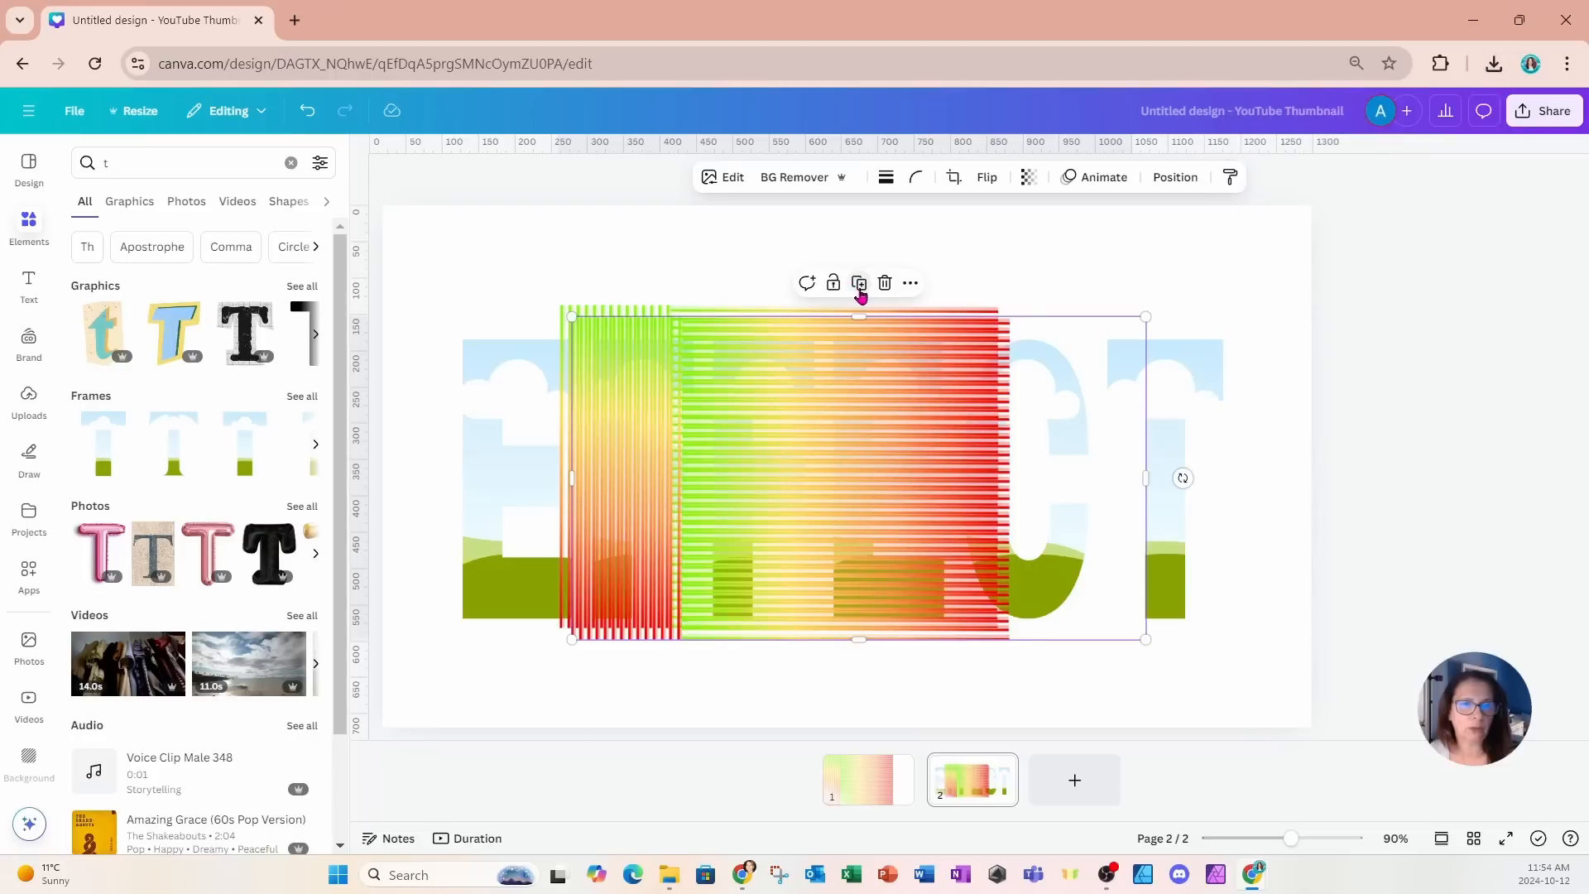
pyautogui.click(861, 291)
pyautogui.click(869, 301)
pyautogui.click(883, 307)
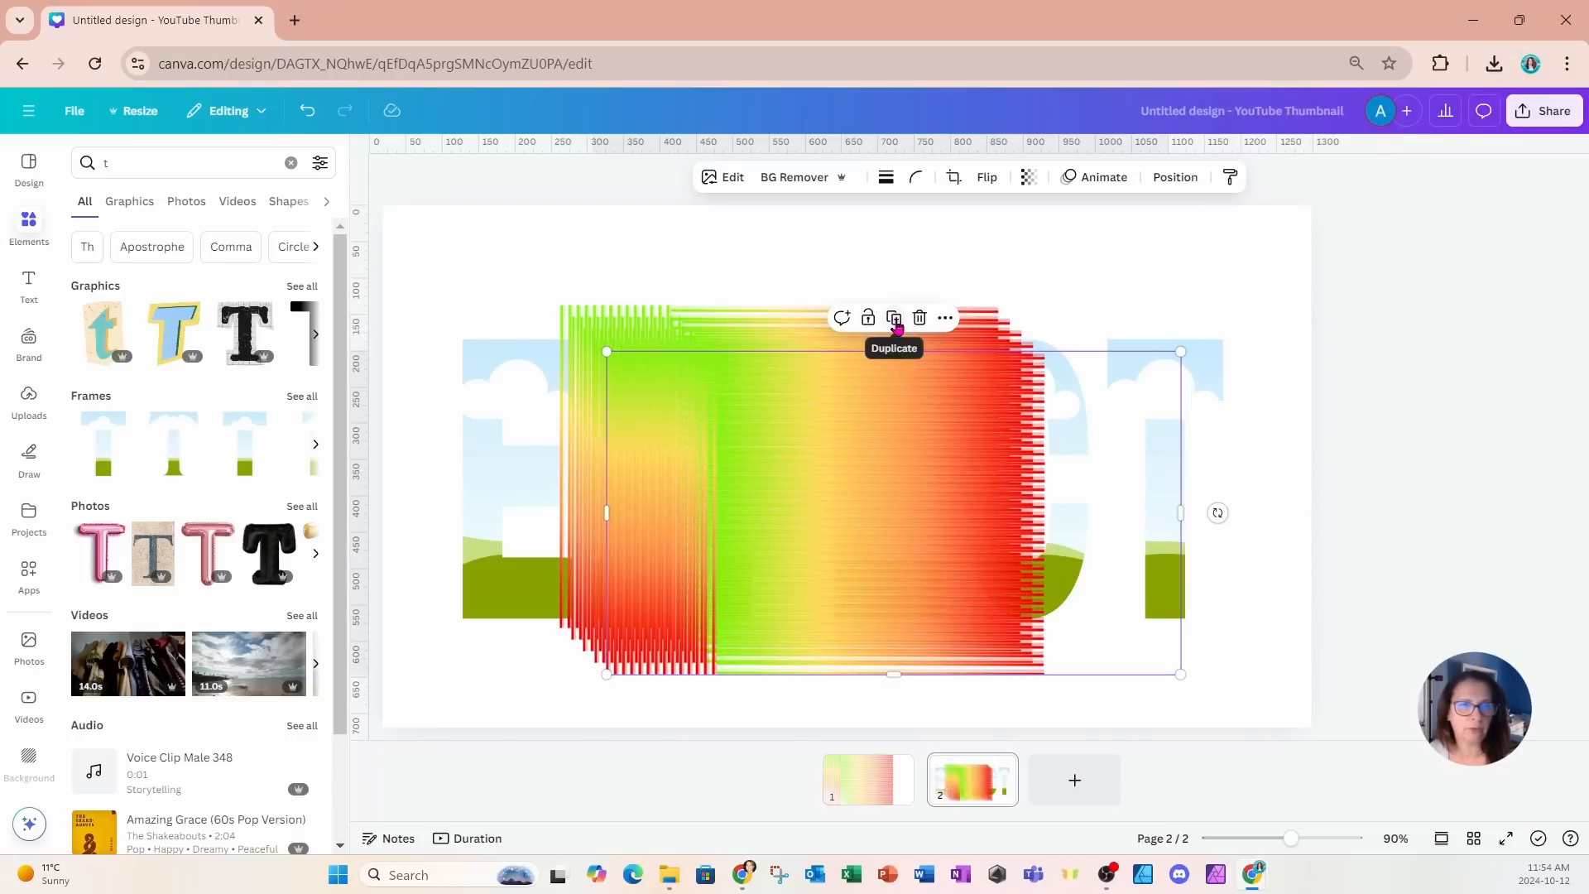
pyautogui.click(894, 319)
# Fill each of the six EFFECT letter frames with one of the gradient line image copies.
pyautogui.moveTo(935, 657); pyautogui.dragTo(1169, 588)
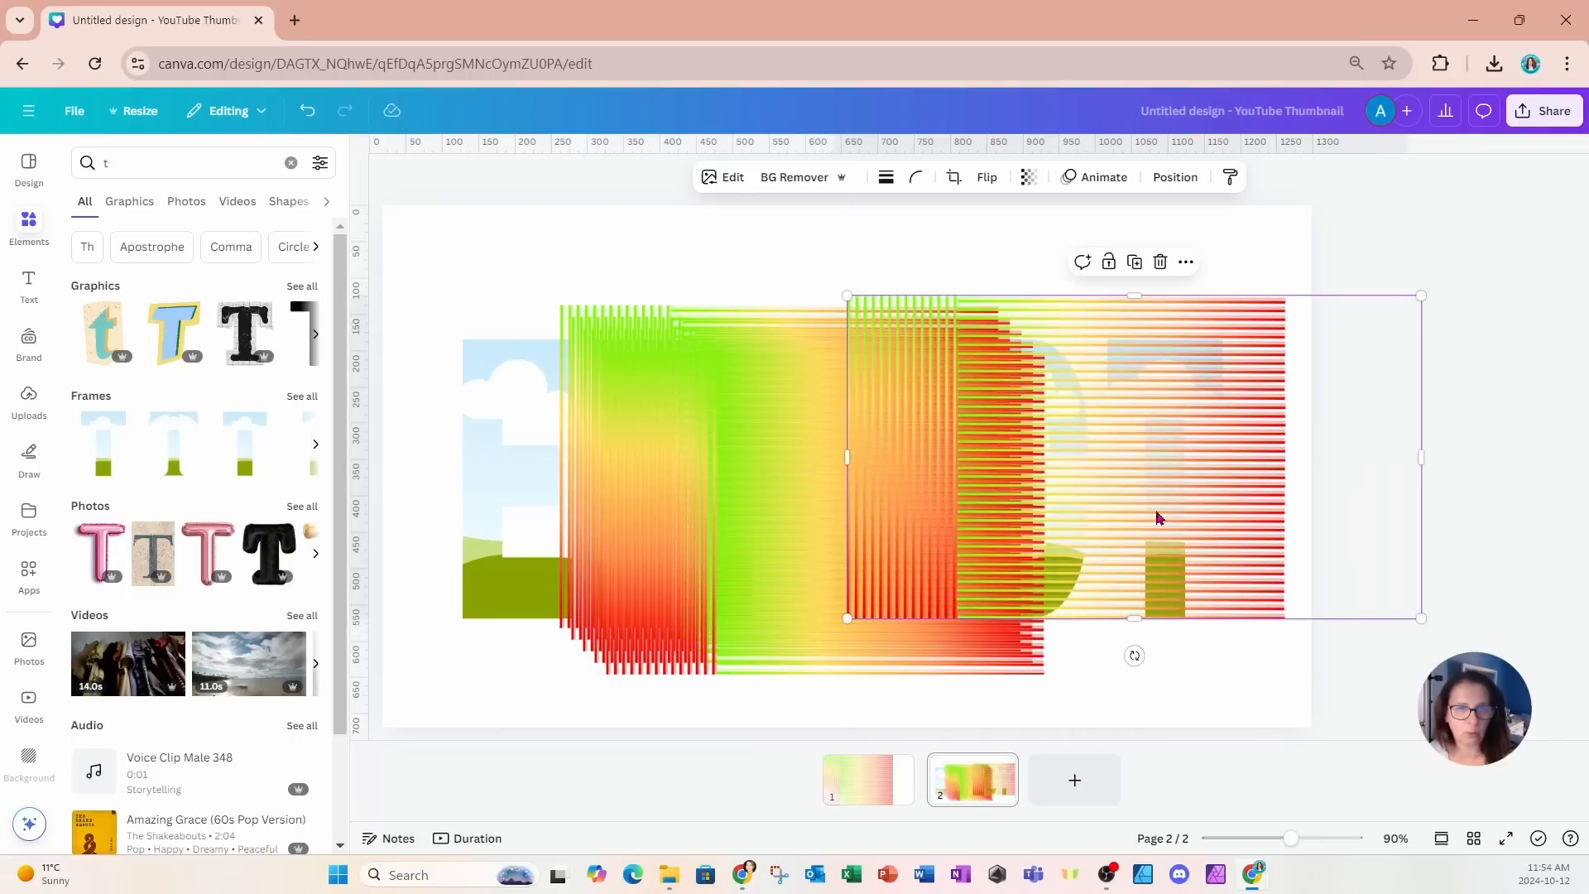
pyautogui.moveTo(1158, 518); pyautogui.dragTo(1163, 585)
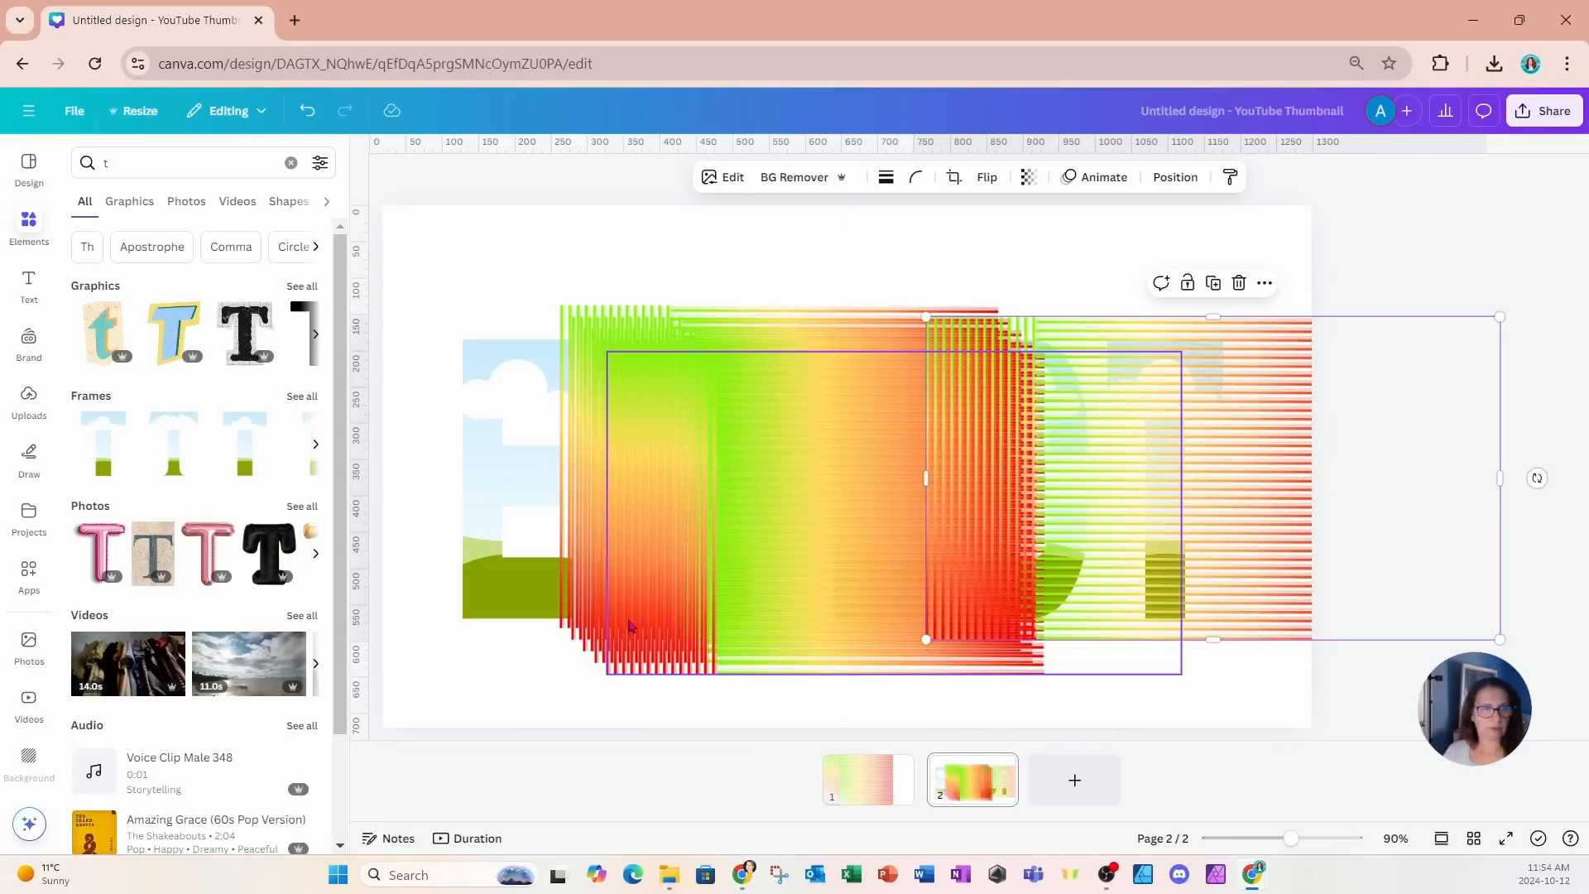
pyautogui.moveTo(777, 629); pyautogui.dragTo(542, 586)
pyautogui.moveTo(1161, 605); pyautogui.dragTo(1174, 546)
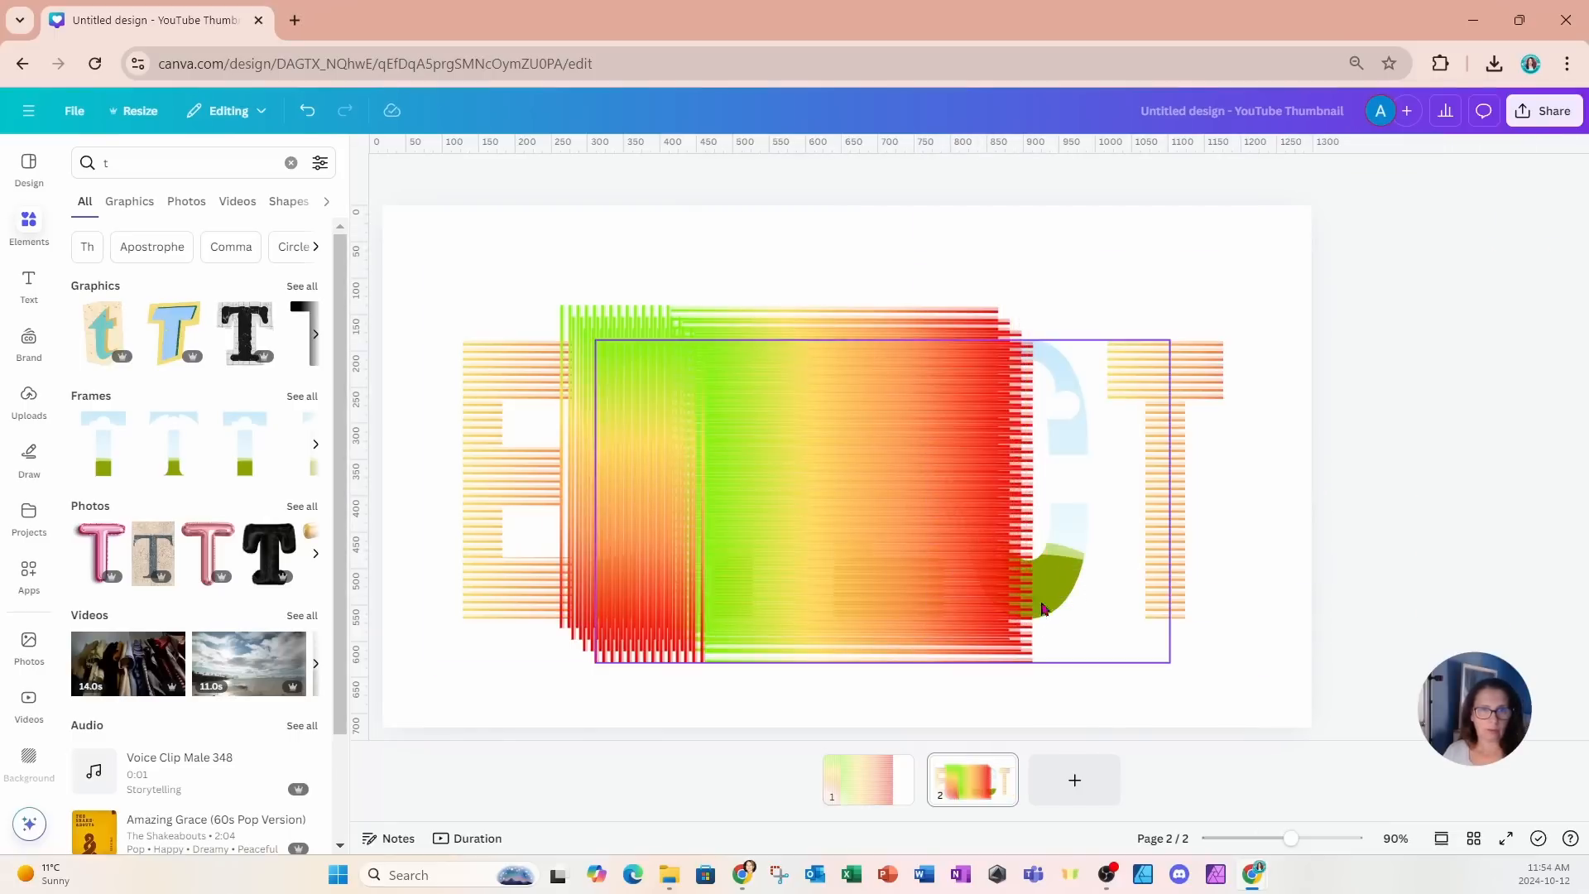
pyautogui.moveTo(1043, 609)
pyautogui.mouseDown()
pyautogui.moveTo(808, 643)
pyautogui.moveTo(993, 692)
pyautogui.moveTo(1106, 634)
pyautogui.moveTo(913, 603)
pyautogui.moveTo(1043, 603)
pyautogui.mouseUp()
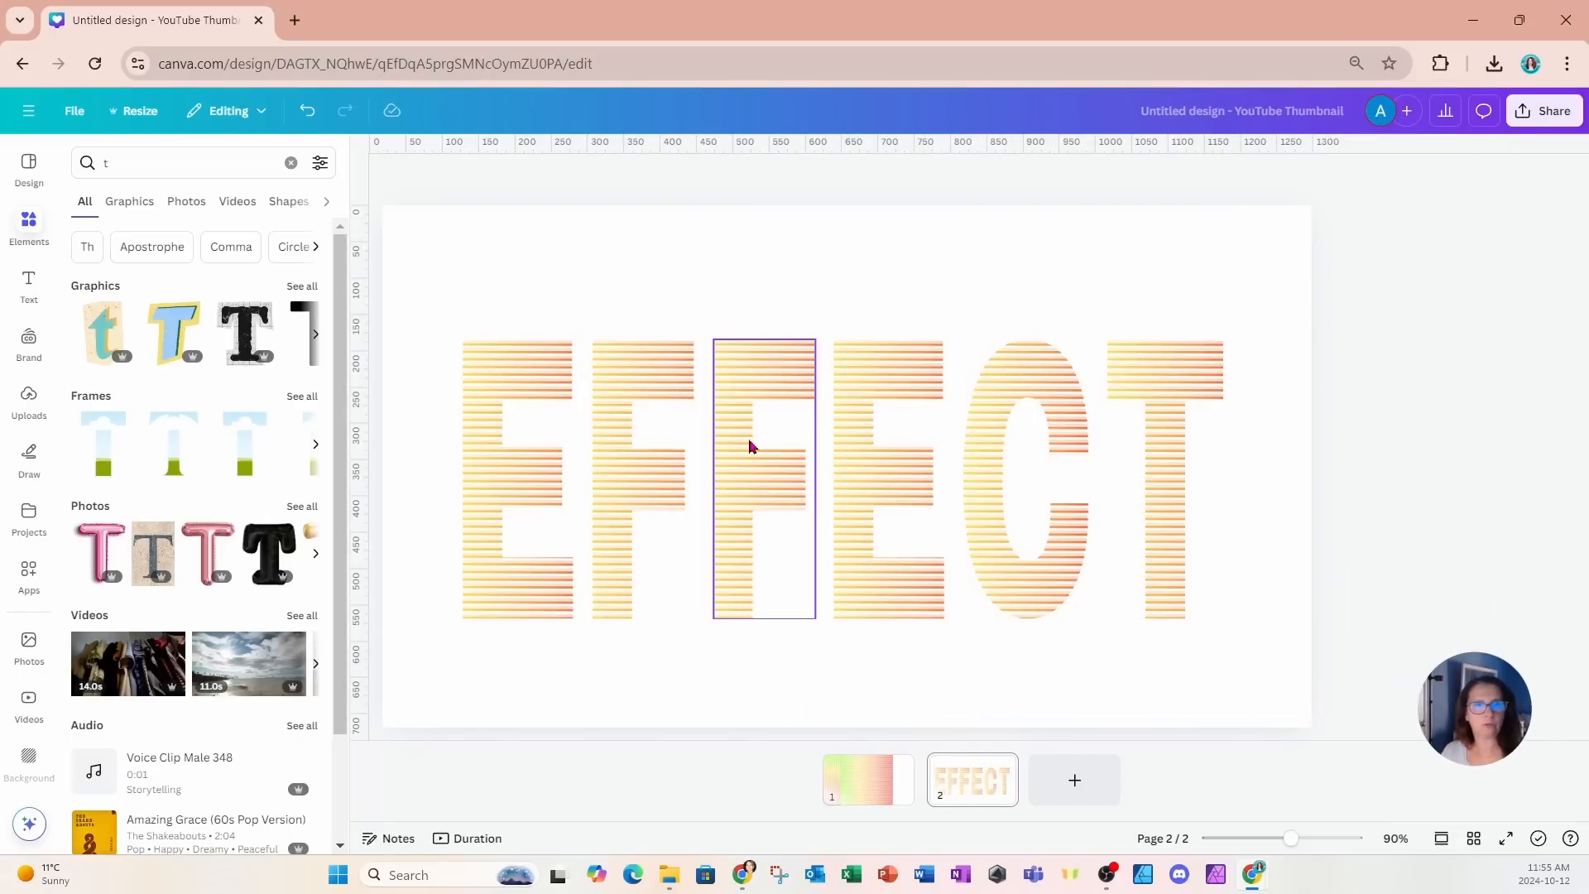
# Reposition the image inside the first E so its stem shows vertical lines and its arms show horizontal lines.
pyautogui.click(530, 614)
pyautogui.doubleClick(501, 592)
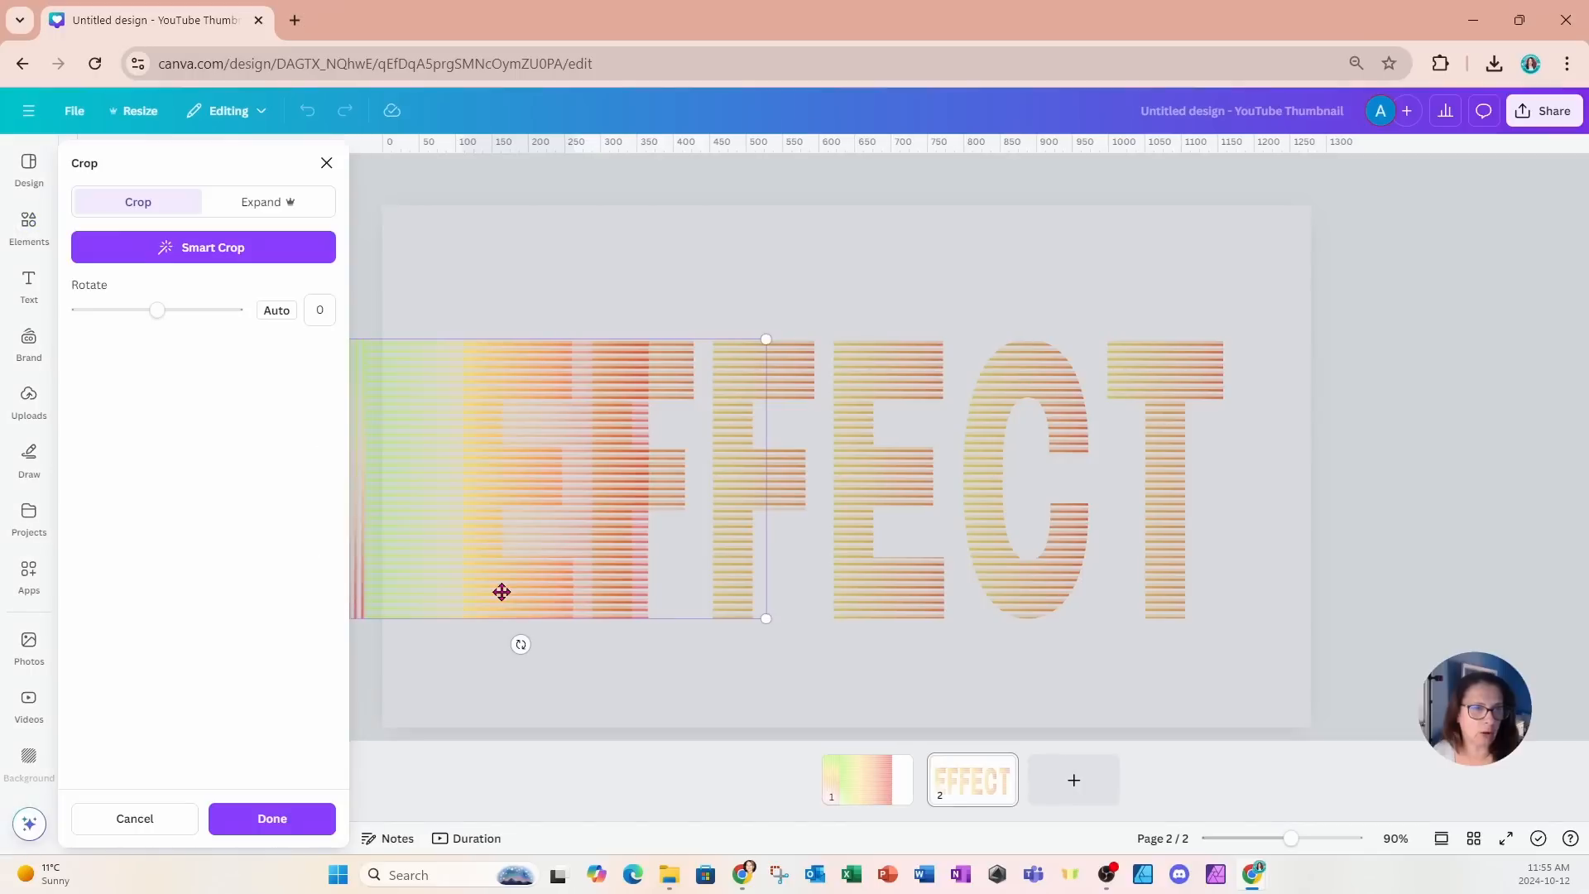
pyautogui.moveTo(503, 592); pyautogui.dragTo(648, 597)
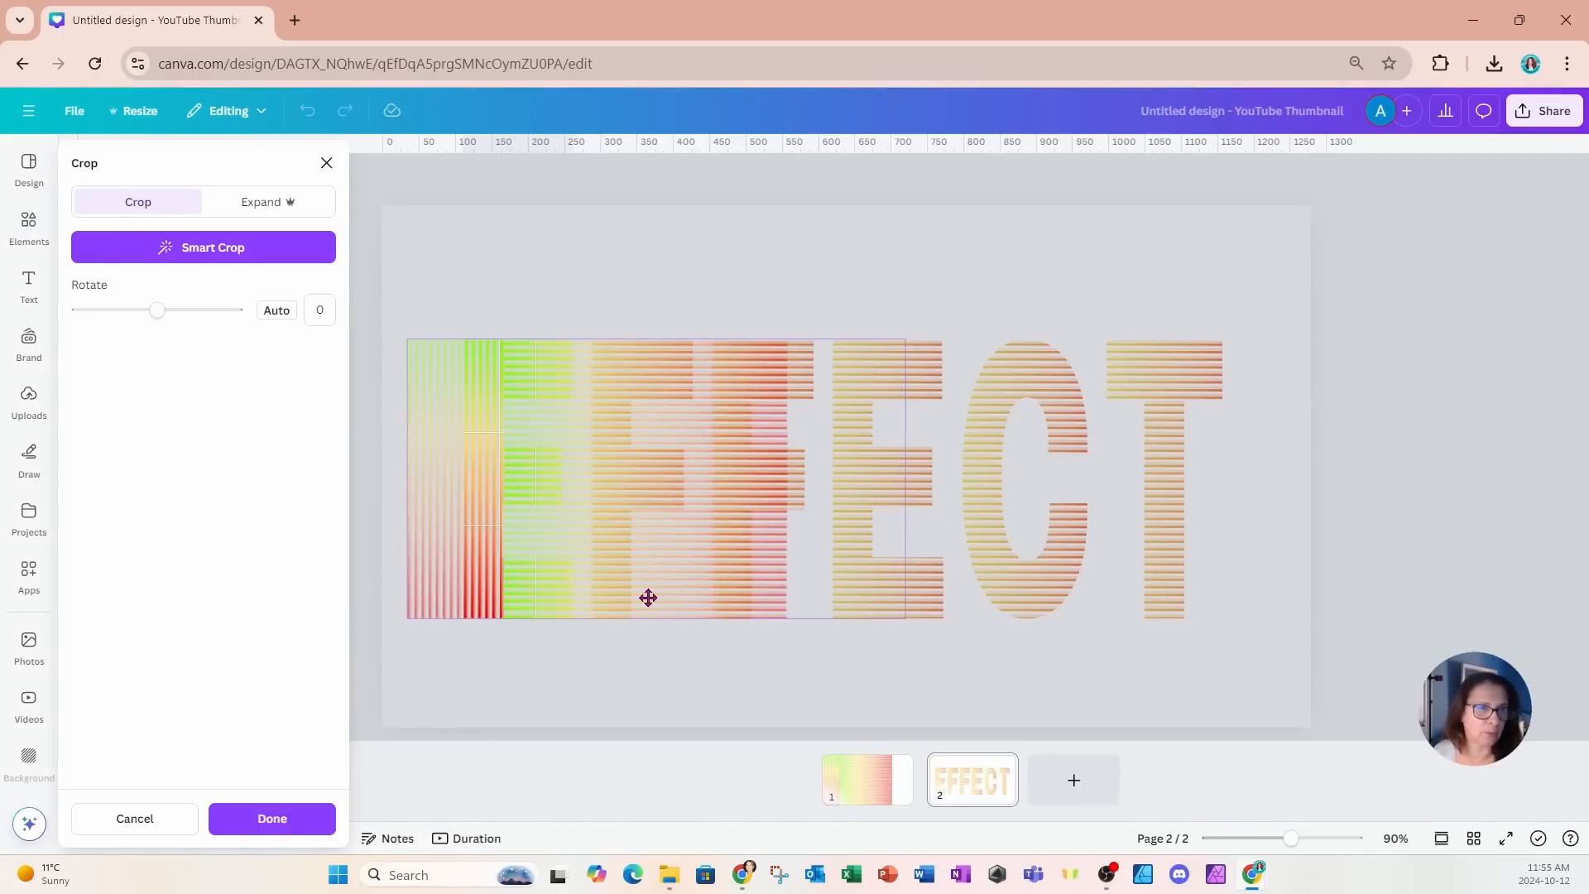
pyautogui.click(653, 293)
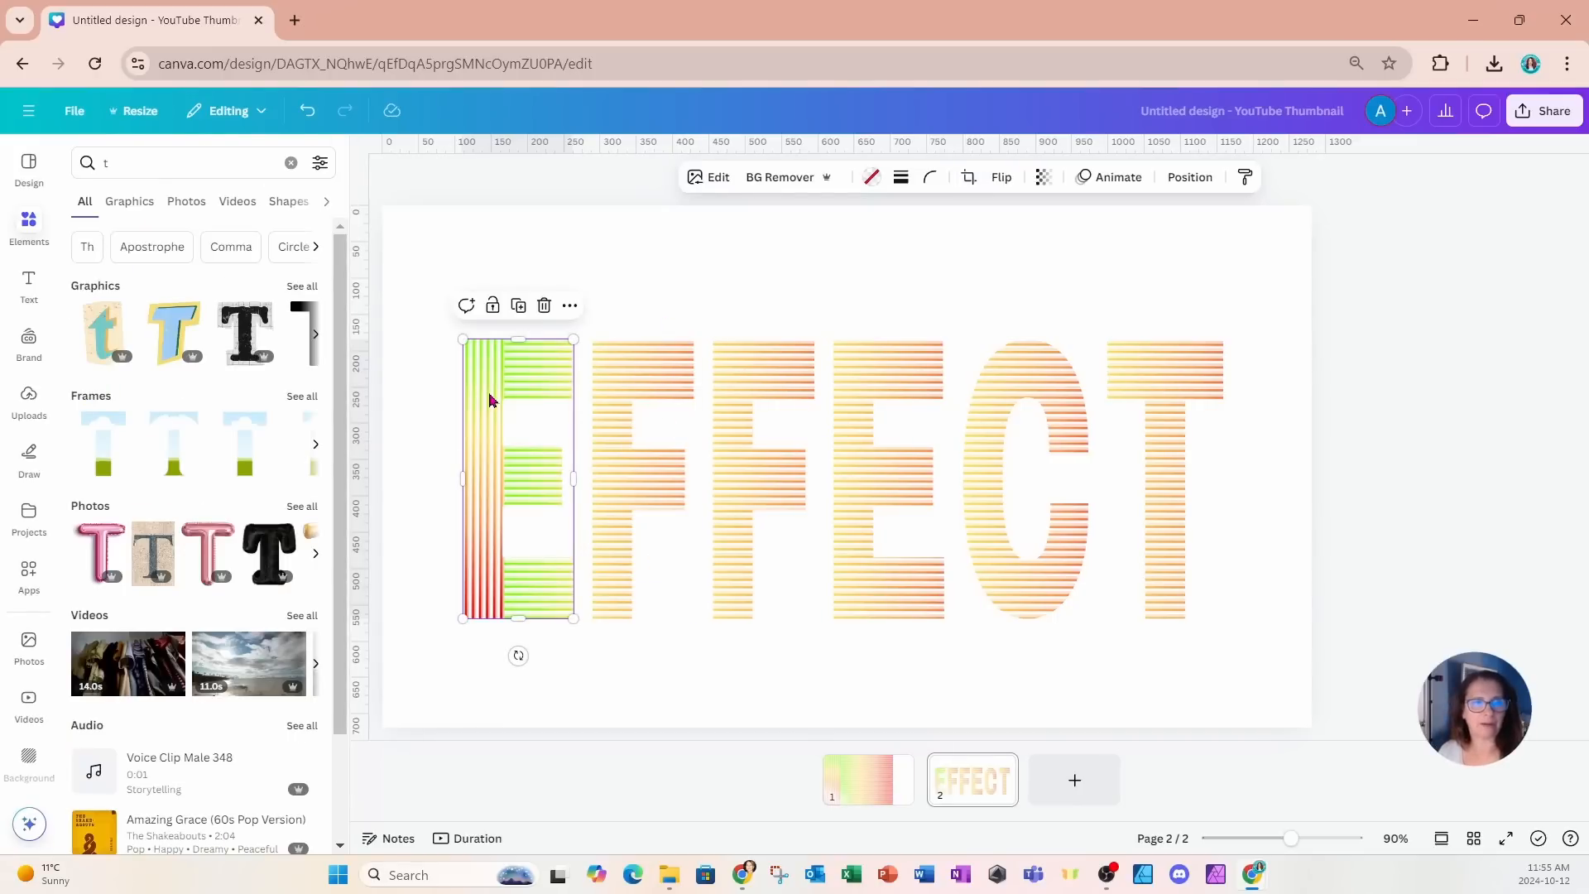
# Rotate the image inside the first F by 180 degrees and shift it so horizontal lines fill the stem and vertical lines the arms.
pyautogui.click(628, 478)
pyautogui.doubleClick(628, 478)
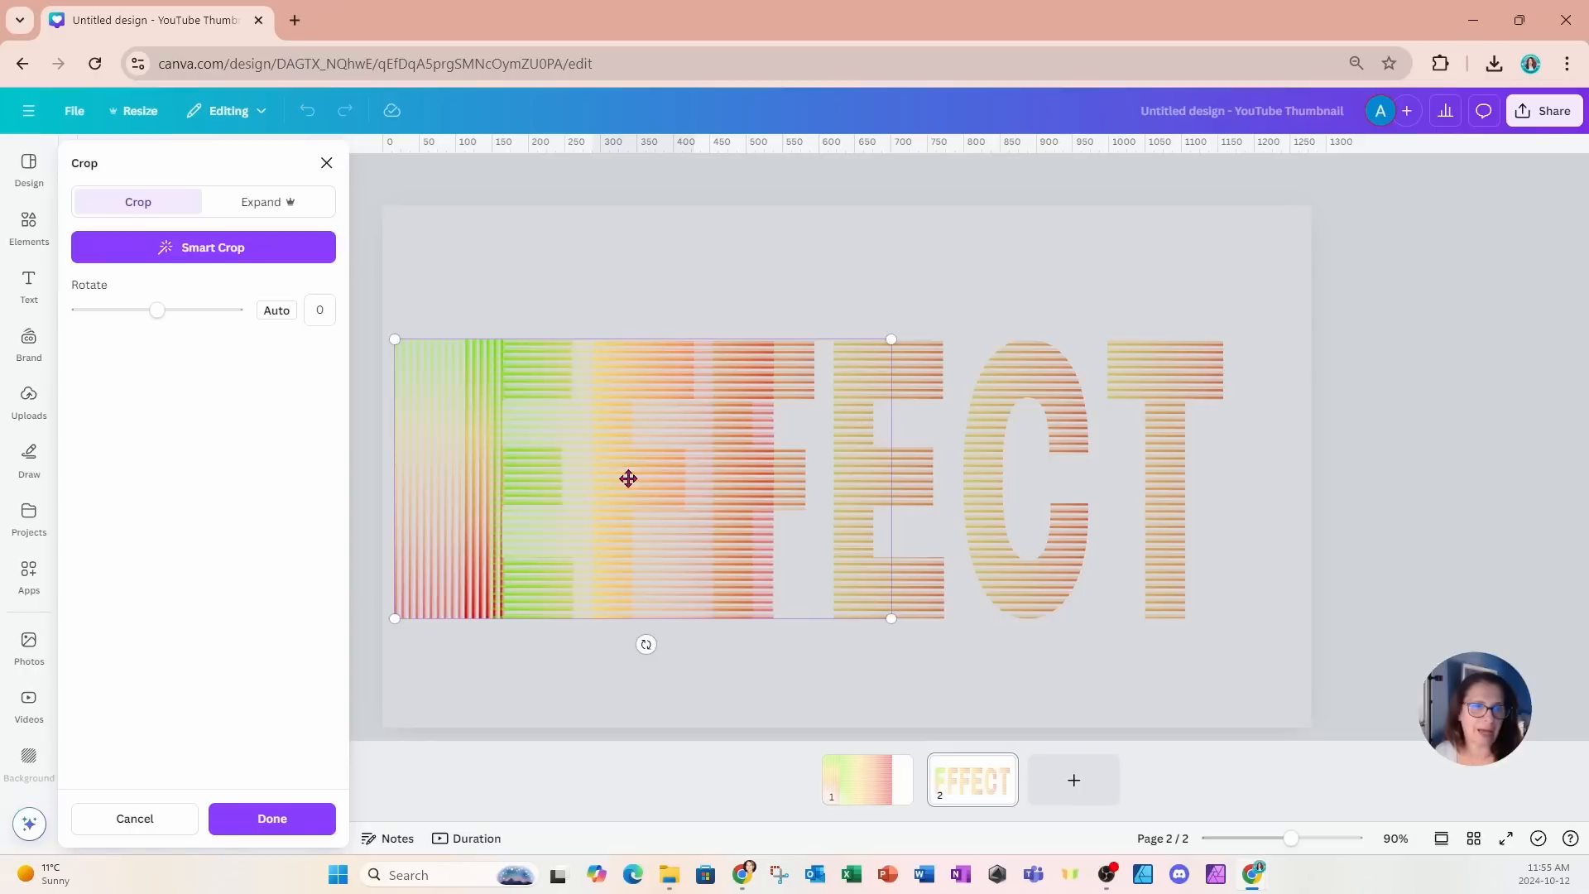
pyautogui.moveTo(645, 643); pyautogui.dragTo(643, 395)
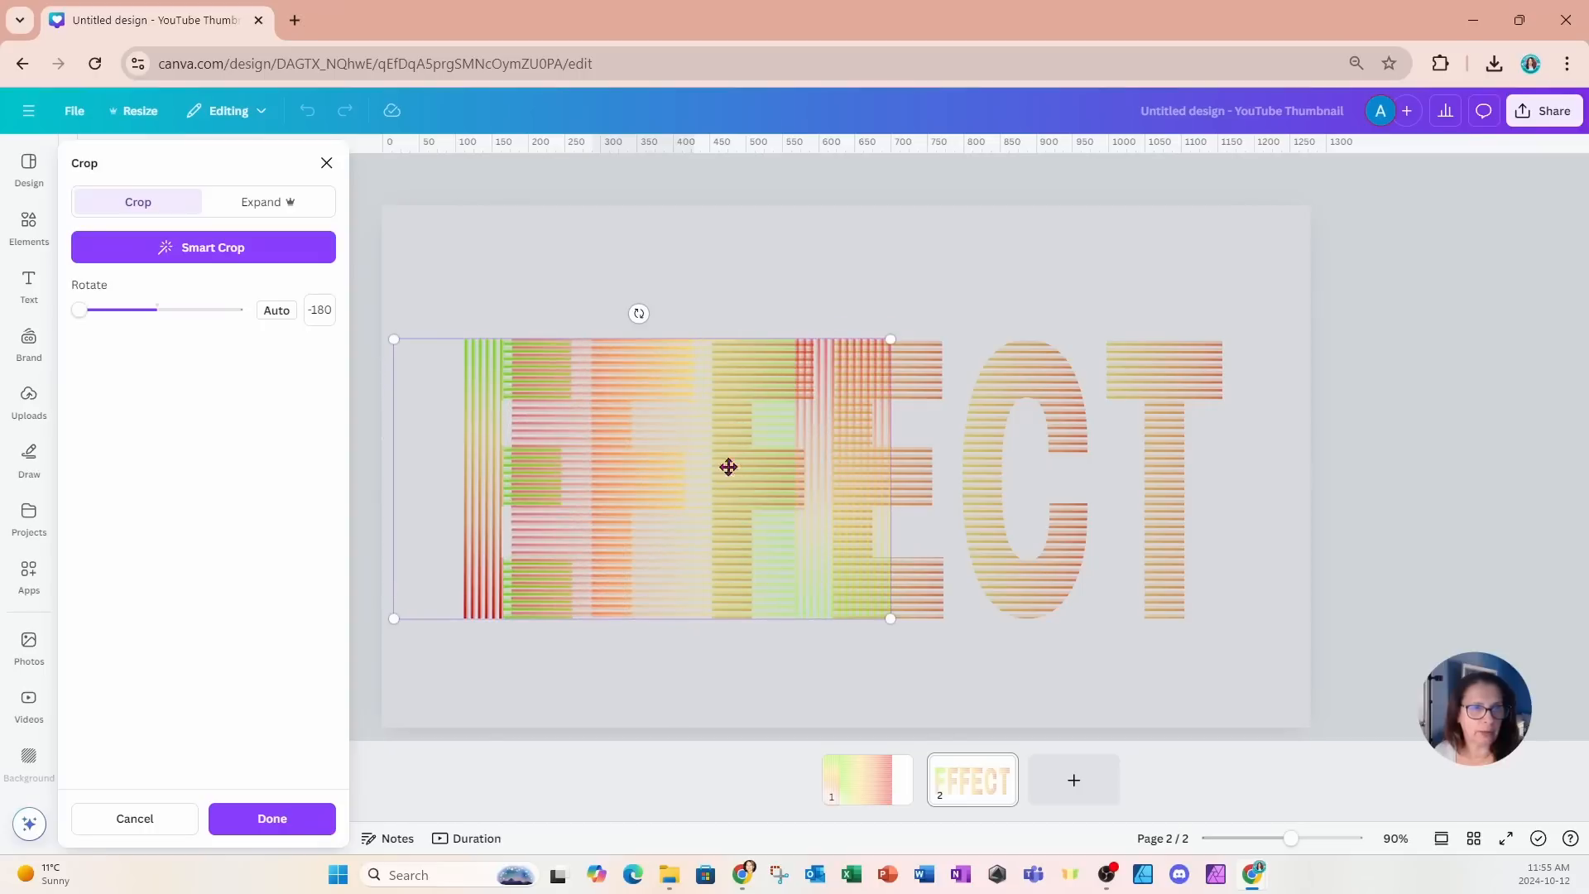
pyautogui.moveTo(828, 607); pyautogui.dragTo(650, 593)
pyautogui.click(808, 224)
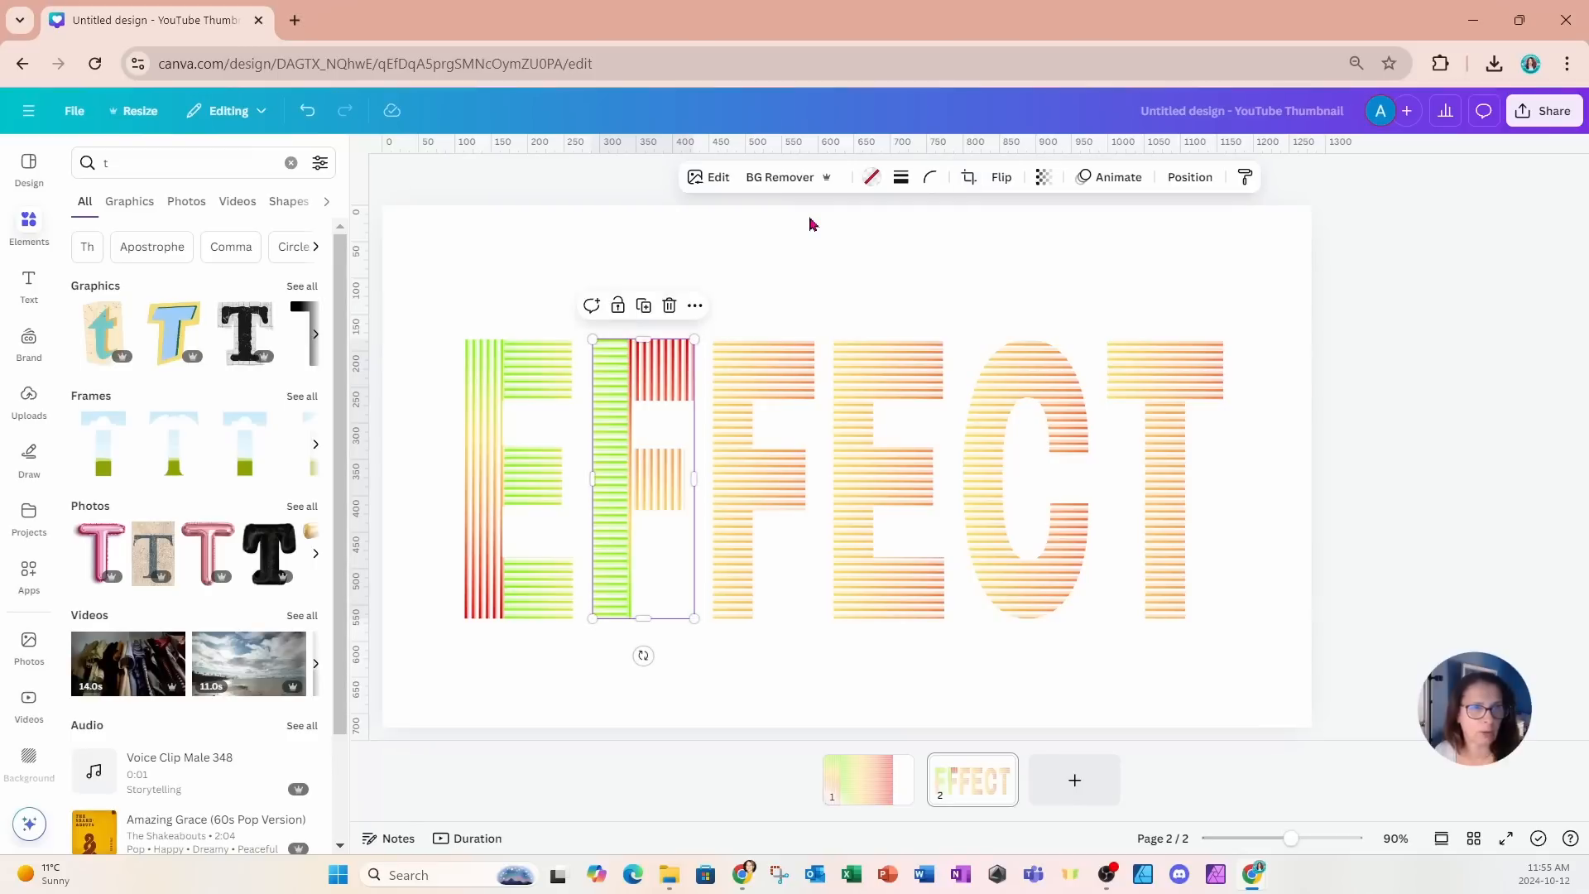
# Reposition the images inside the second F and second E so vertical lines fill the stems and horizontal lines the arms.
pyautogui.doubleClick(770, 471)
pyautogui.moveTo(784, 485); pyautogui.dragTo(936, 489)
pyautogui.click(976, 248)
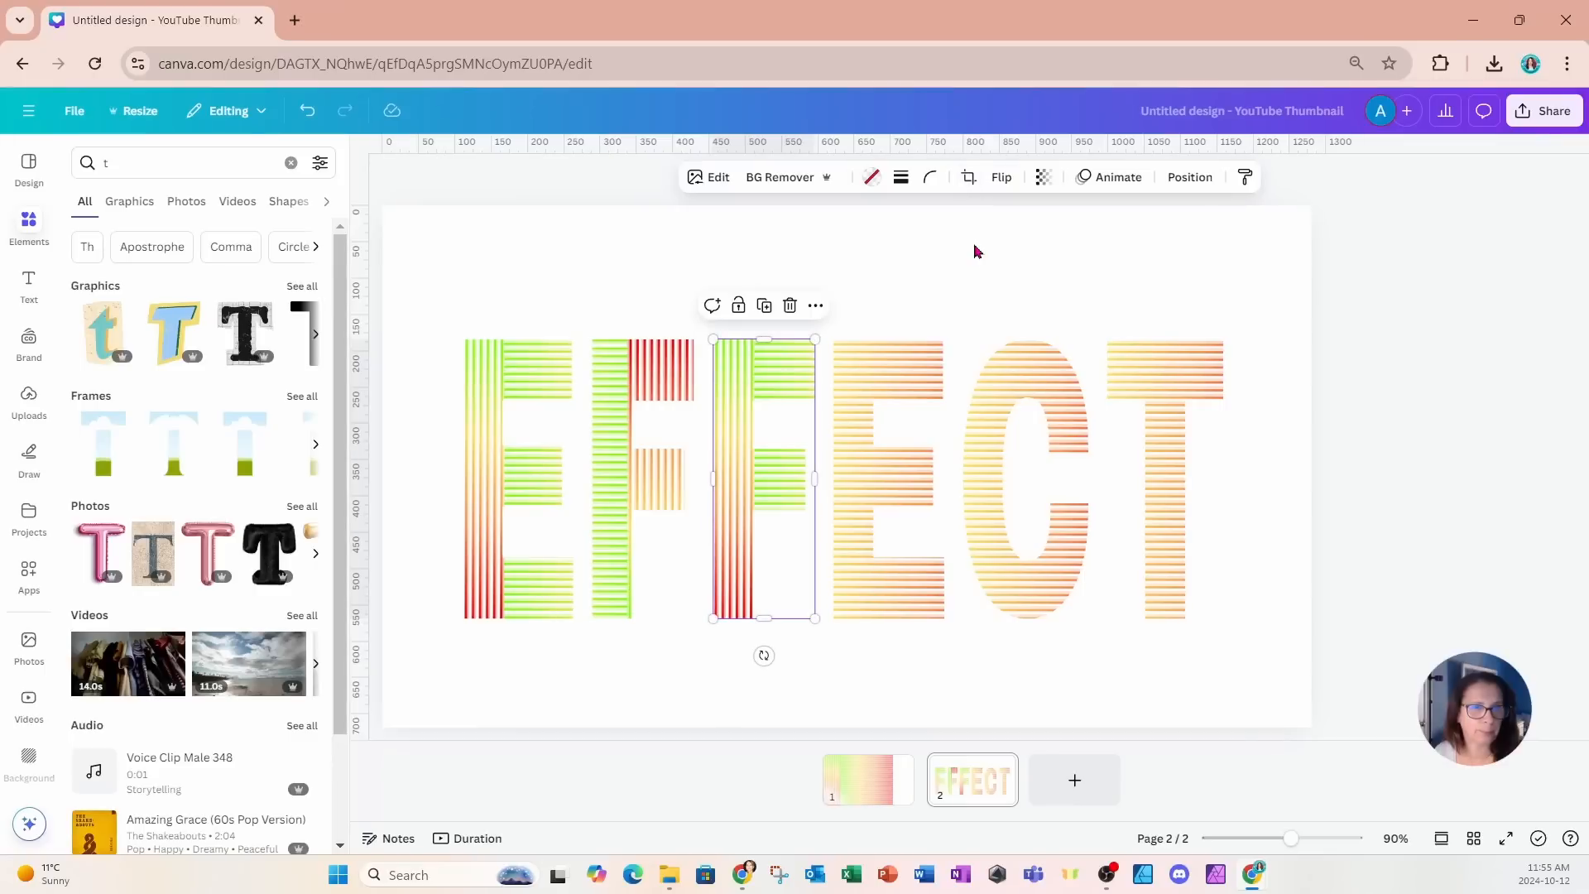
pyautogui.doubleClick(883, 470)
pyautogui.moveTo(844, 500); pyautogui.dragTo(996, 497)
pyautogui.click(1031, 231)
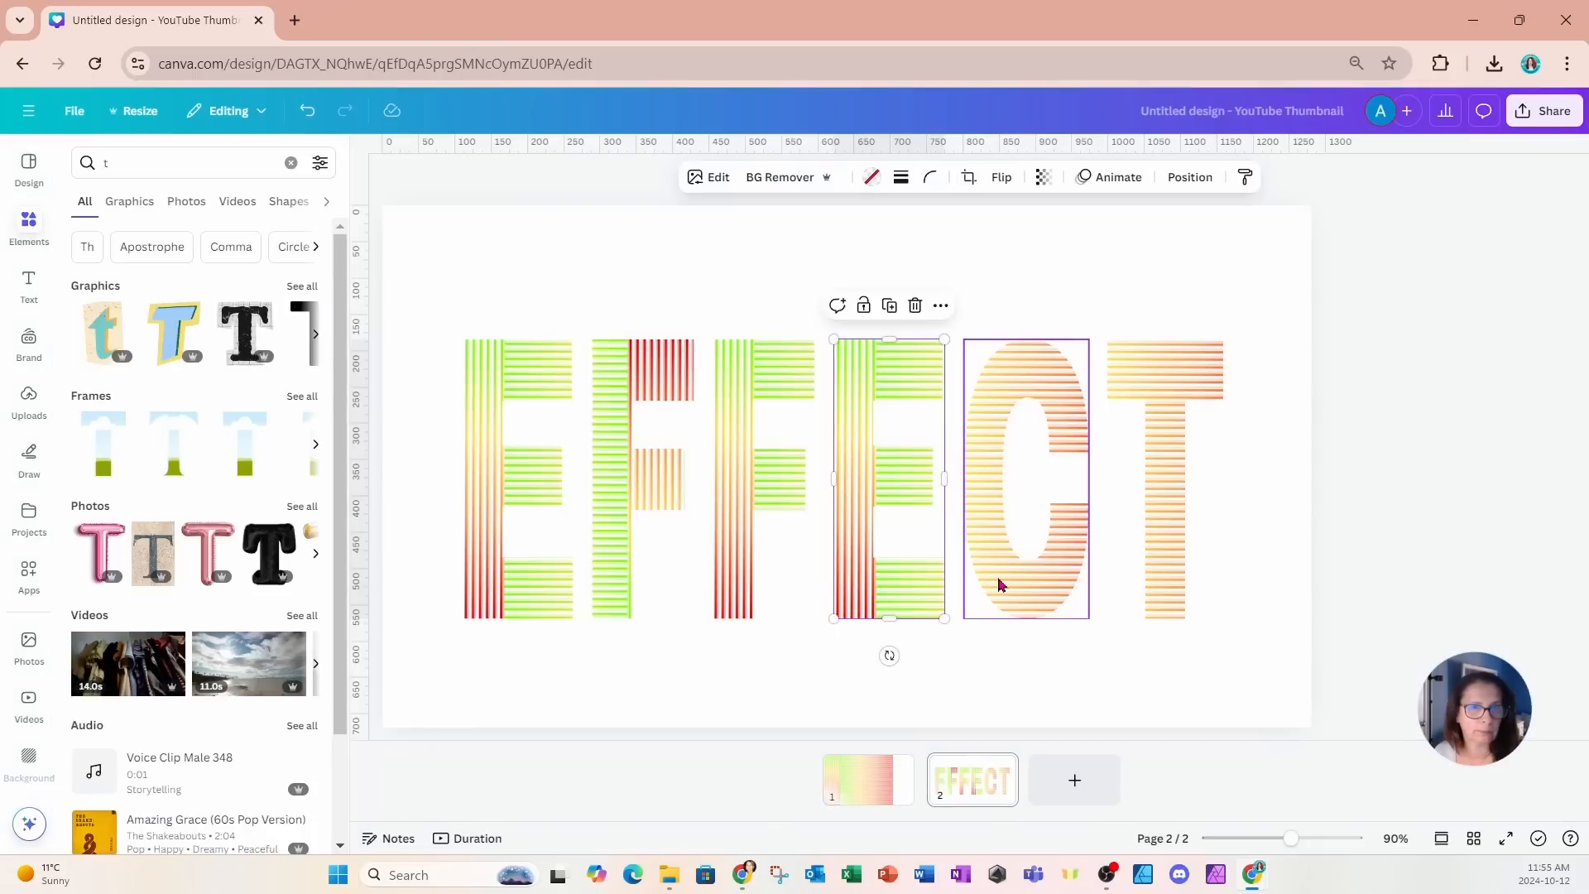
# Reposition the image inside the C so vertical lines fill its curved side and horizontal lines its open side.
pyautogui.doubleClick(997, 578)
pyautogui.moveTo(997, 578); pyautogui.dragTo(1163, 574)
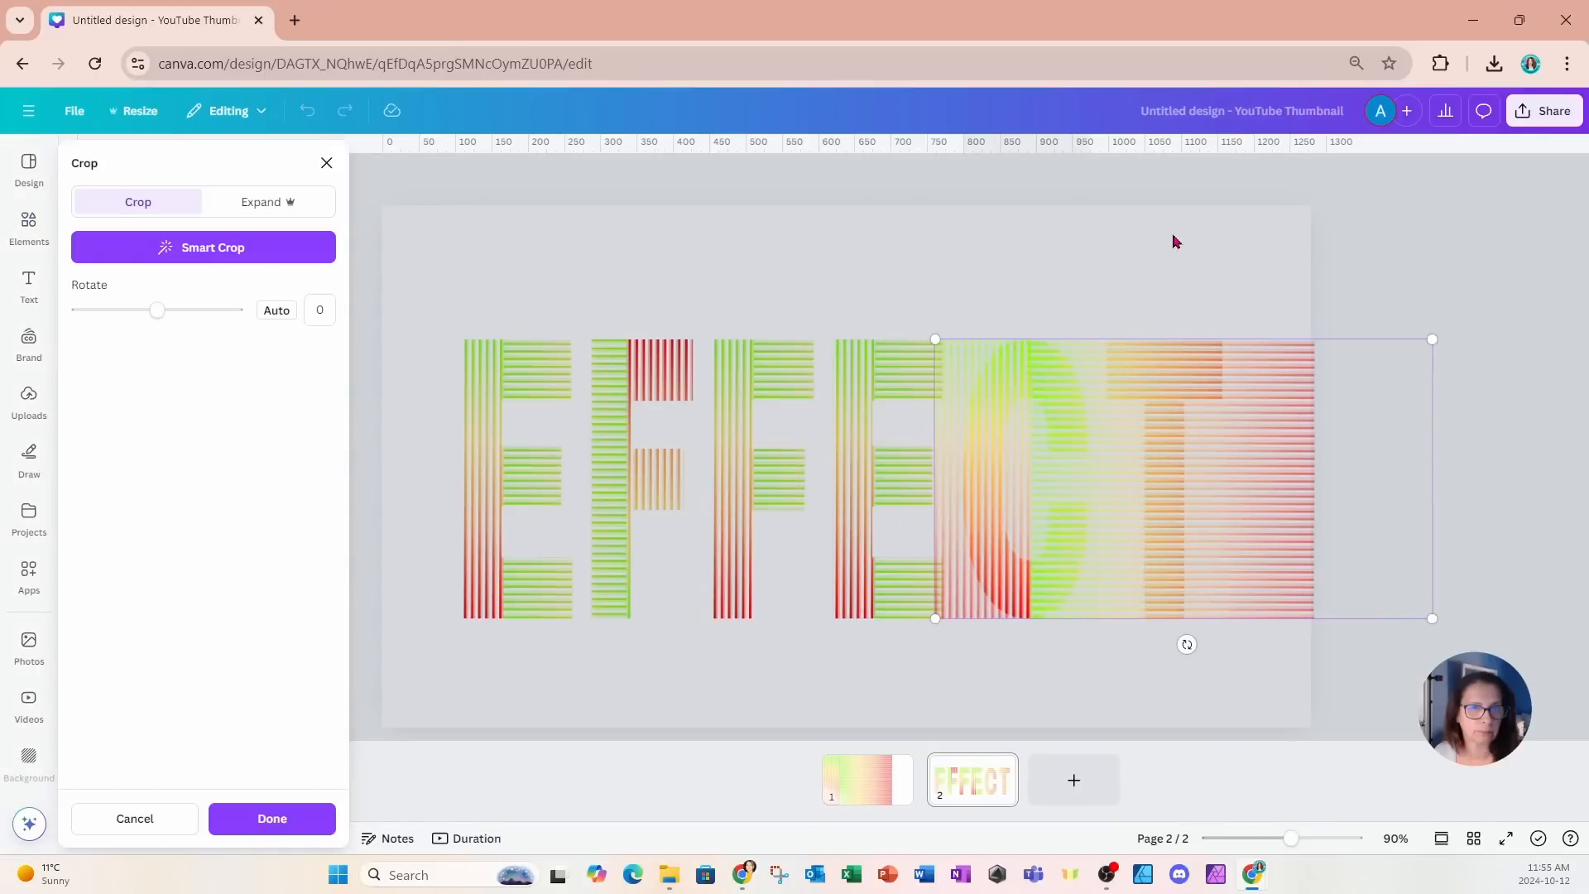
pyautogui.moveTo(1048, 564); pyautogui.dragTo(1042, 564)
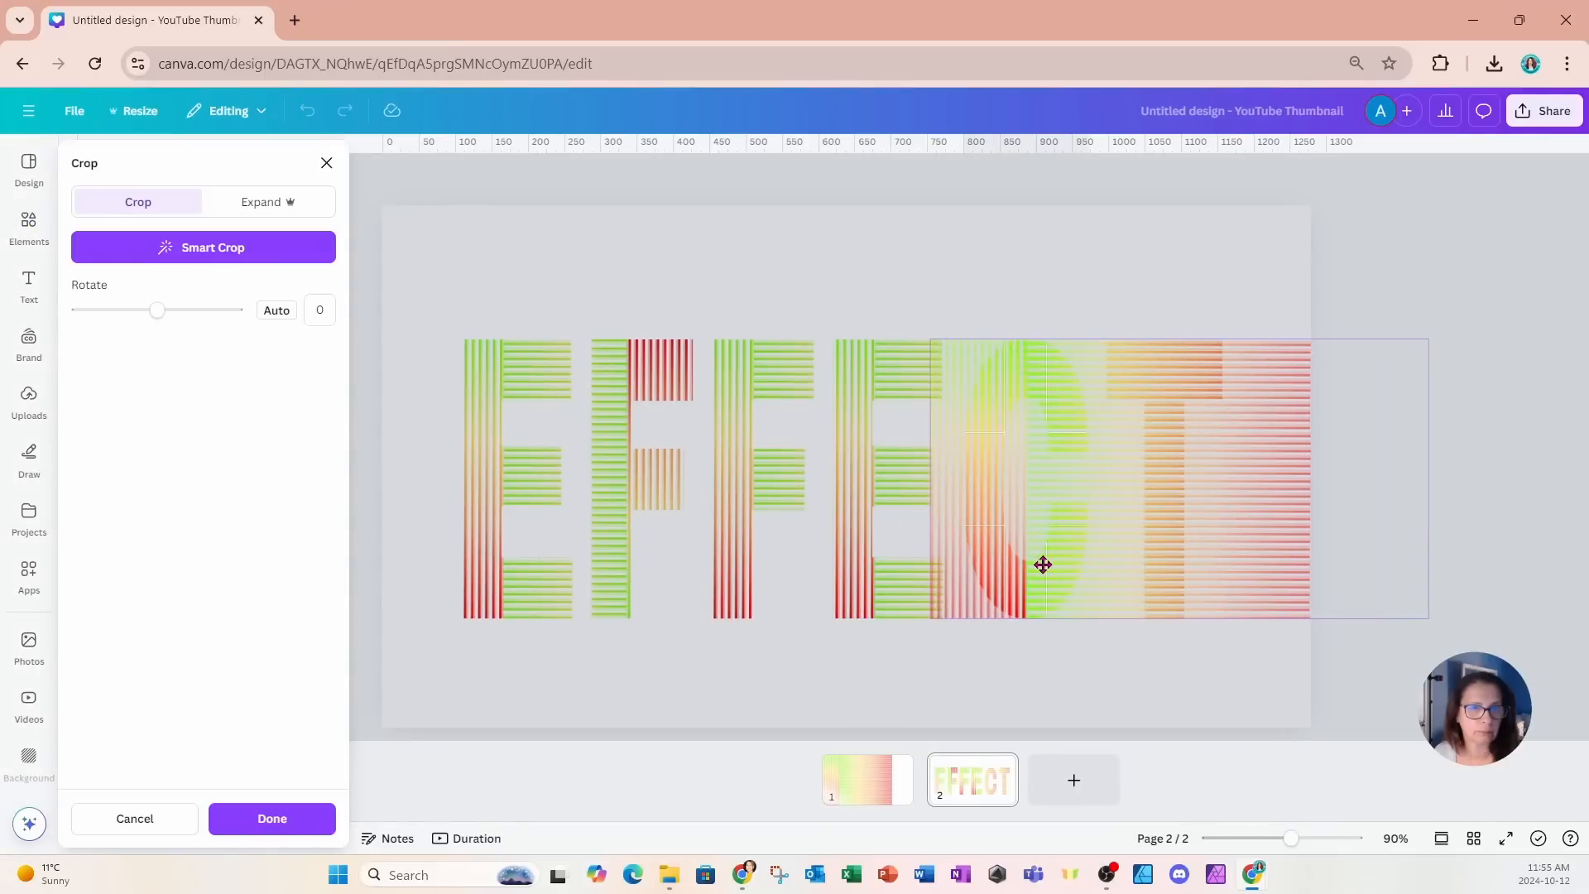
pyautogui.click(1134, 255)
# Rotate the image inside the T by 90 degrees and move it so horizontal lines fill the crossbar and vertical lines the stem.
pyautogui.click(1171, 593)
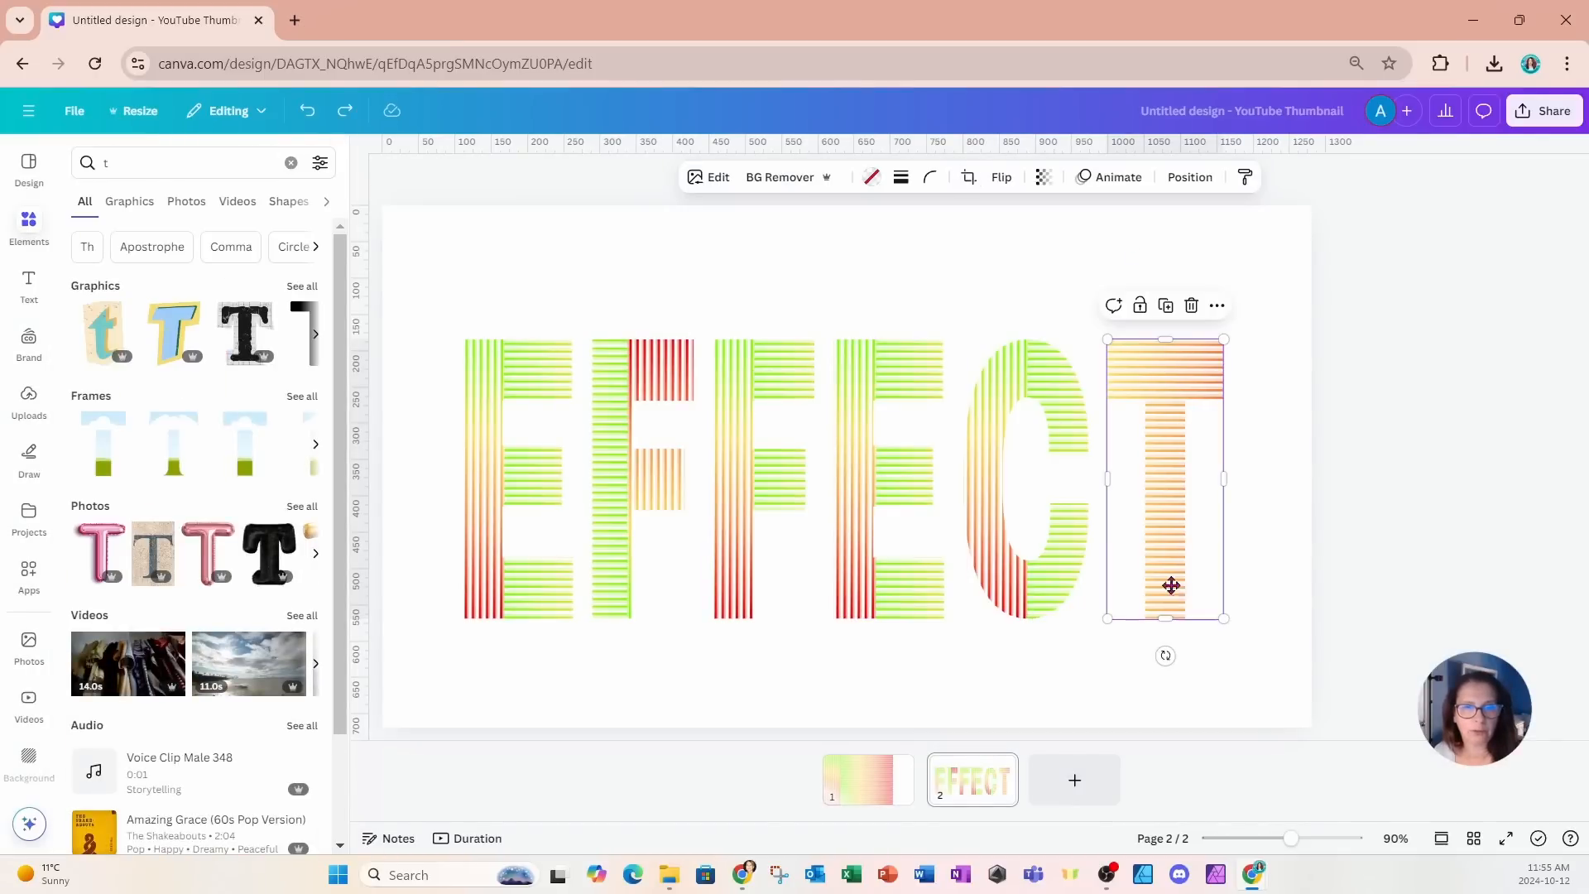
pyautogui.doubleClick(1171, 586)
pyautogui.moveTo(1167, 644); pyautogui.dragTo(1032, 469)
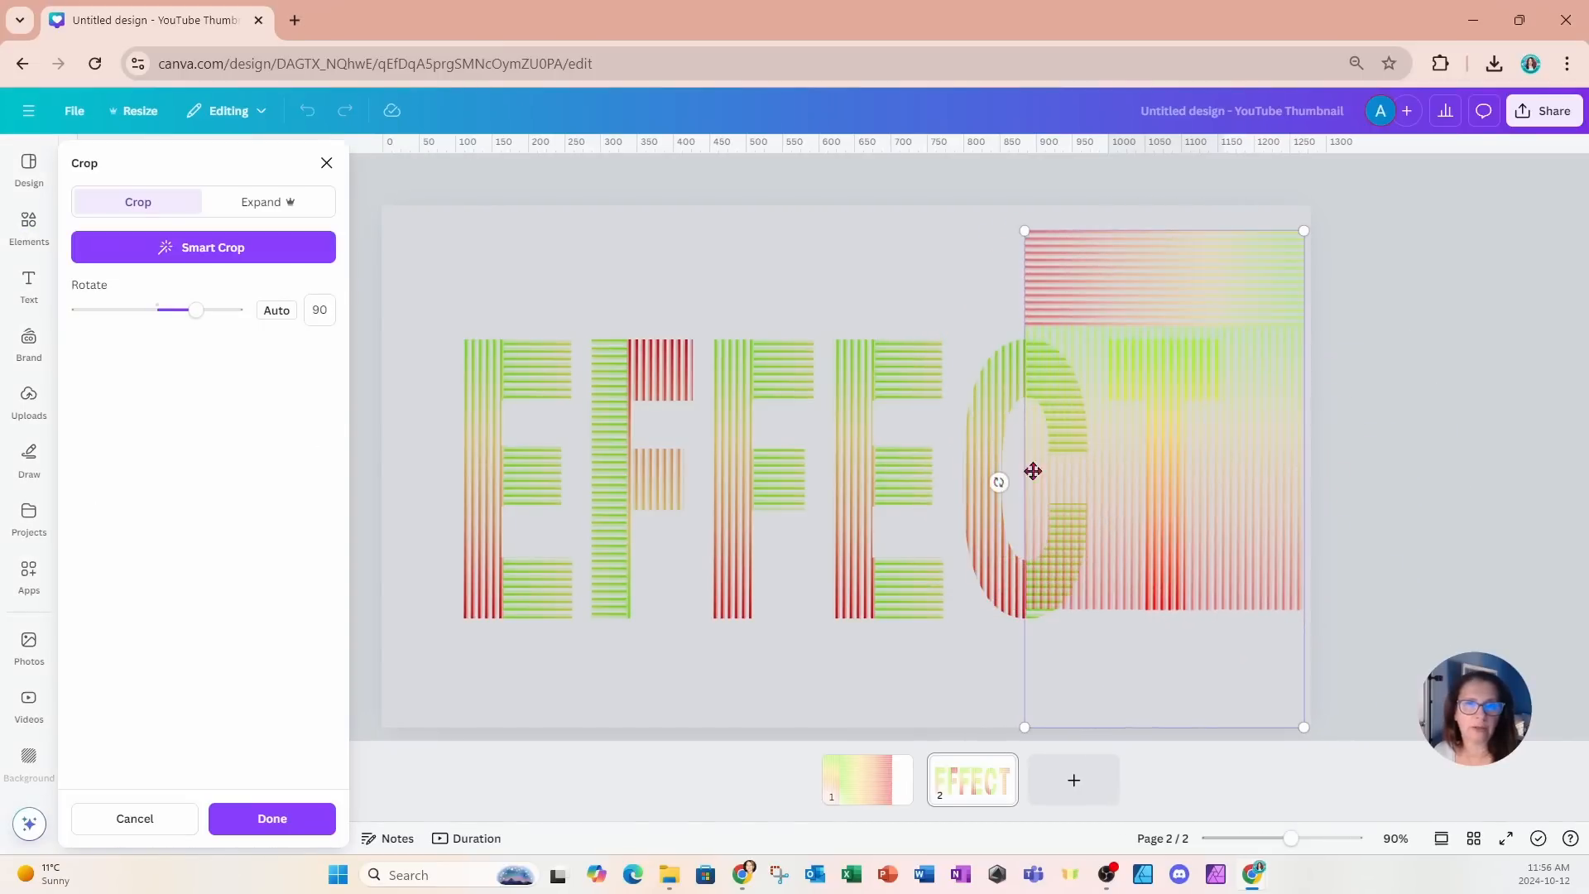
pyautogui.moveTo(1152, 376); pyautogui.dragTo(1149, 463)
pyautogui.click(1152, 255)
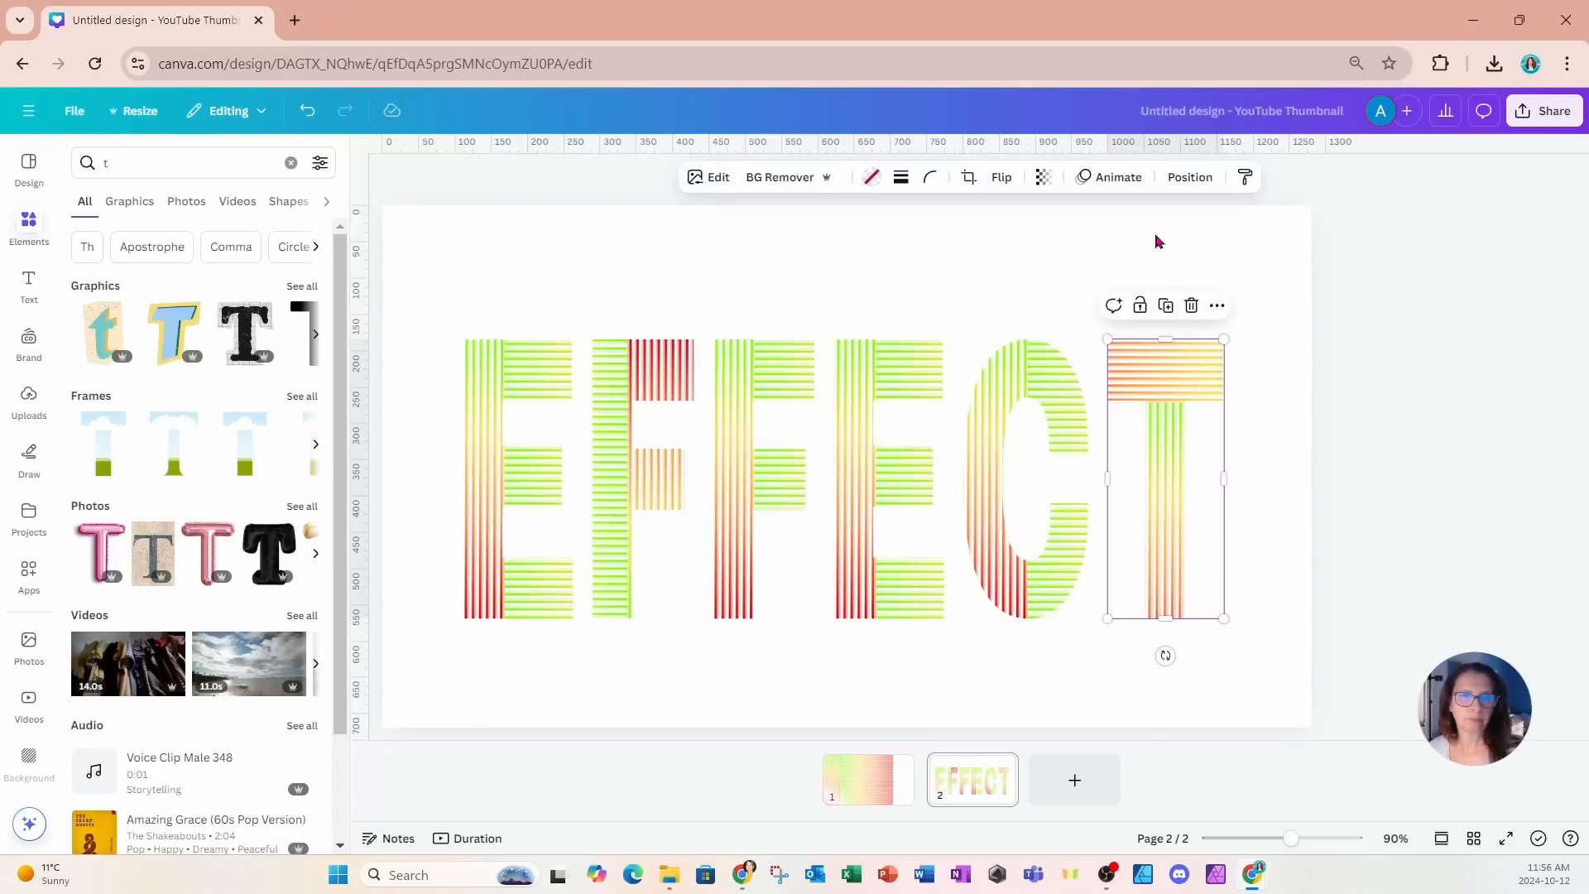
# Set the page background to black and shift all six letters together slightly right and down.
pyautogui.click(1156, 240)
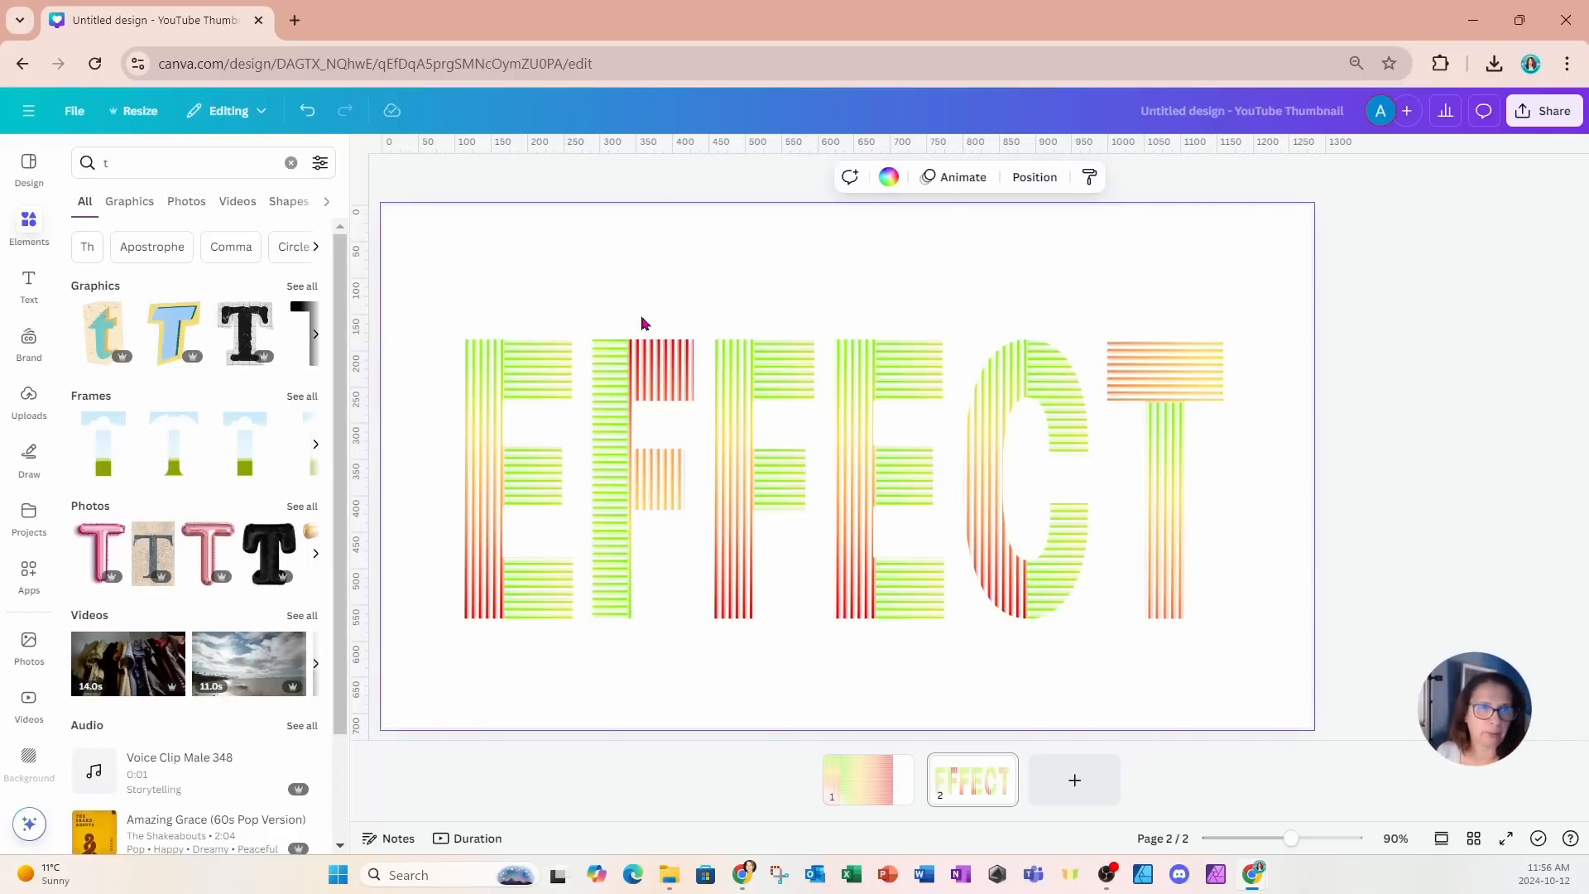
pyautogui.click(887, 177)
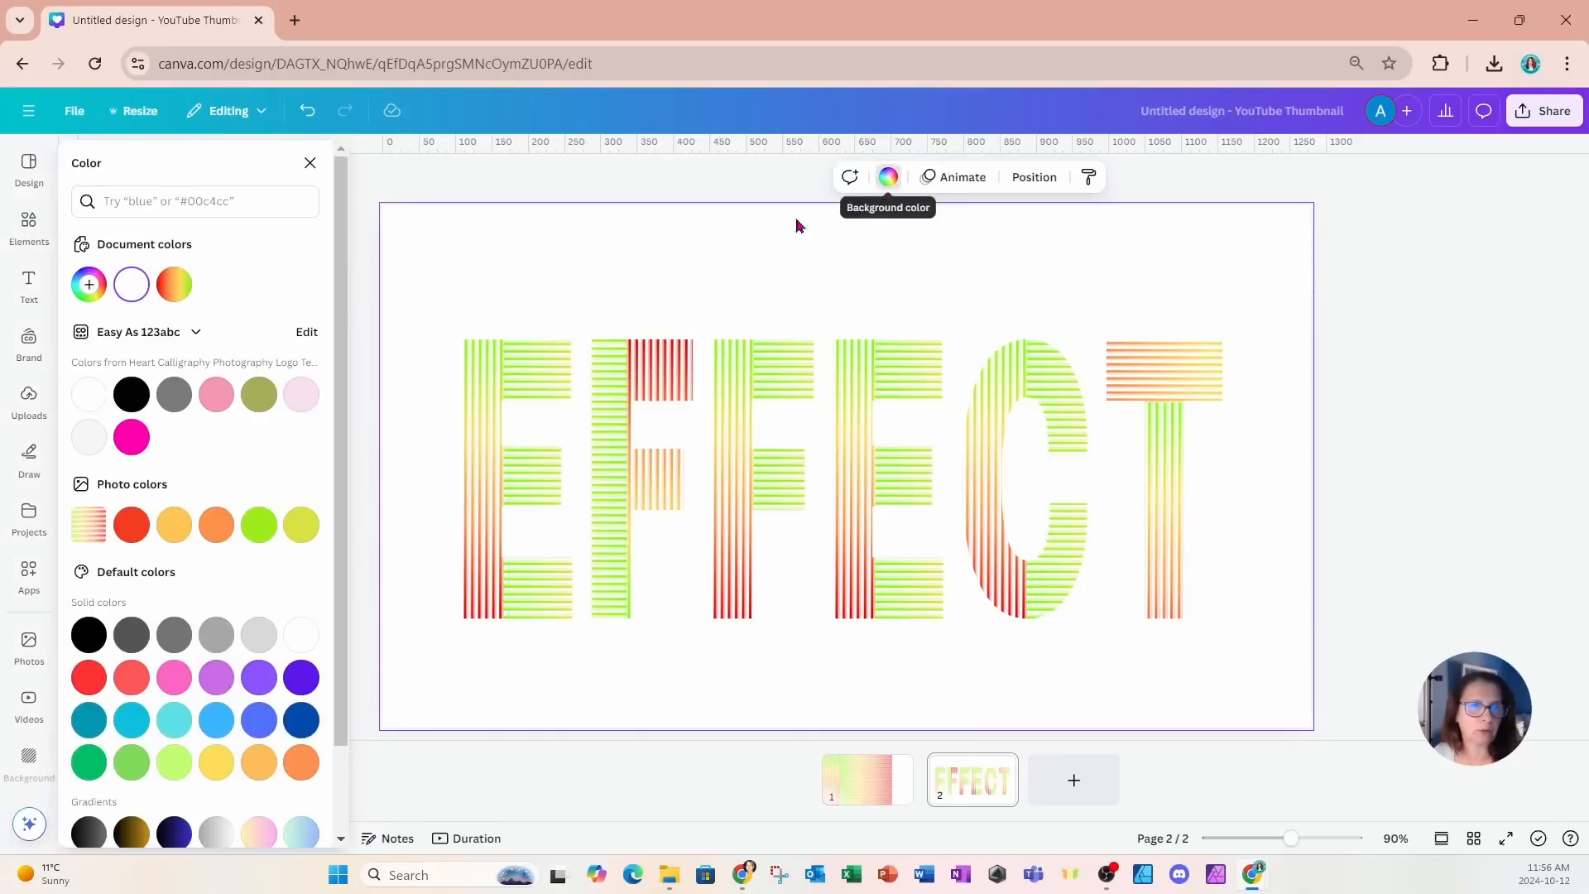
pyautogui.click(130, 395)
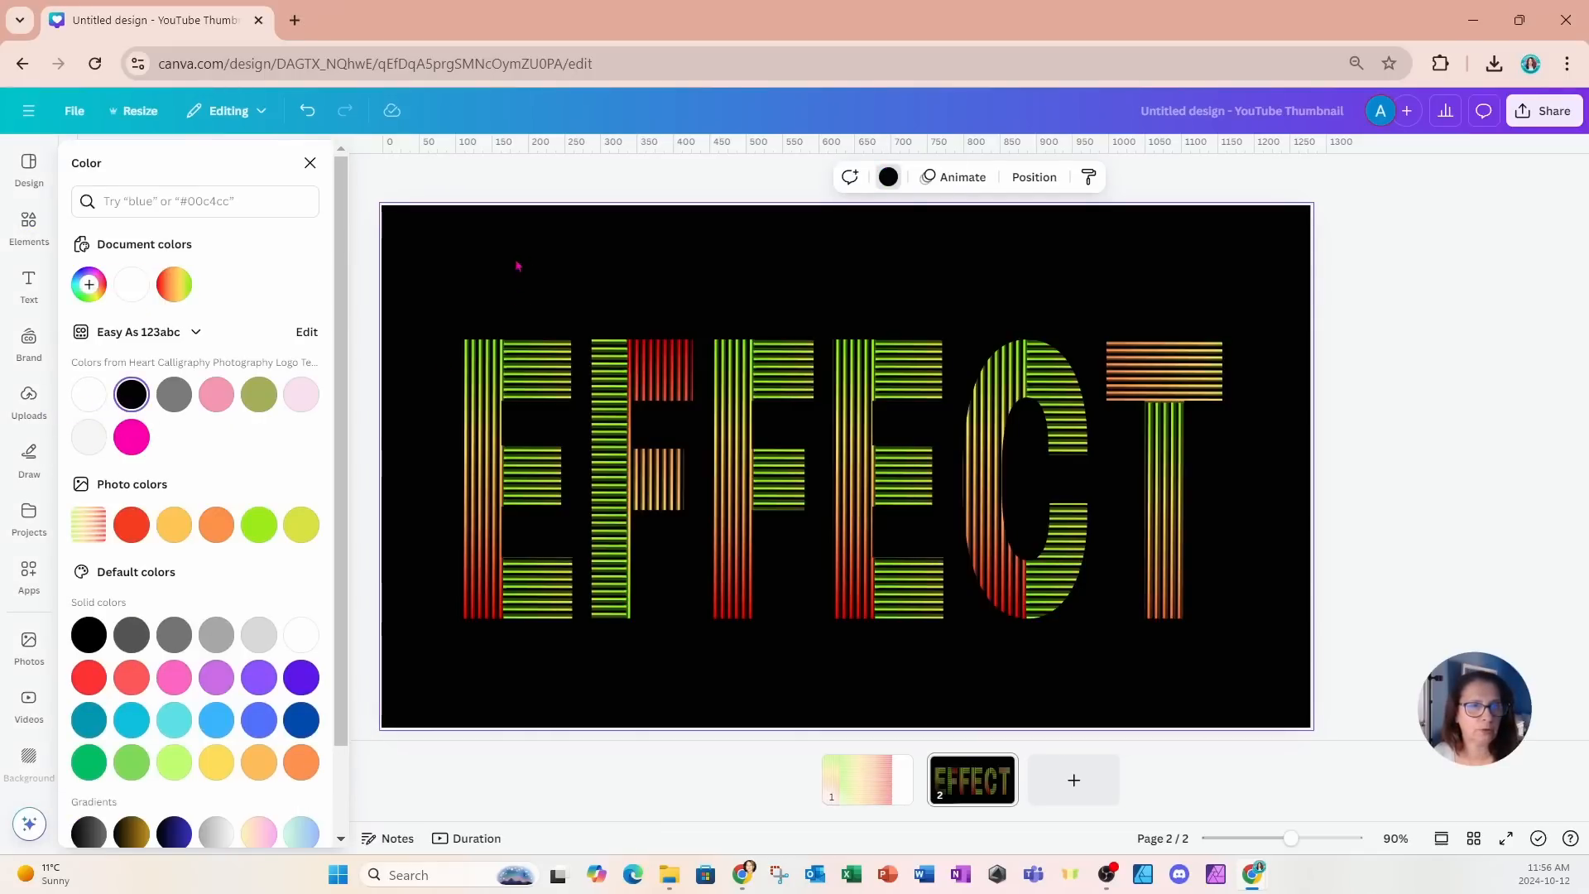
pyautogui.moveTo(443, 273); pyautogui.dragTo(1178, 601)
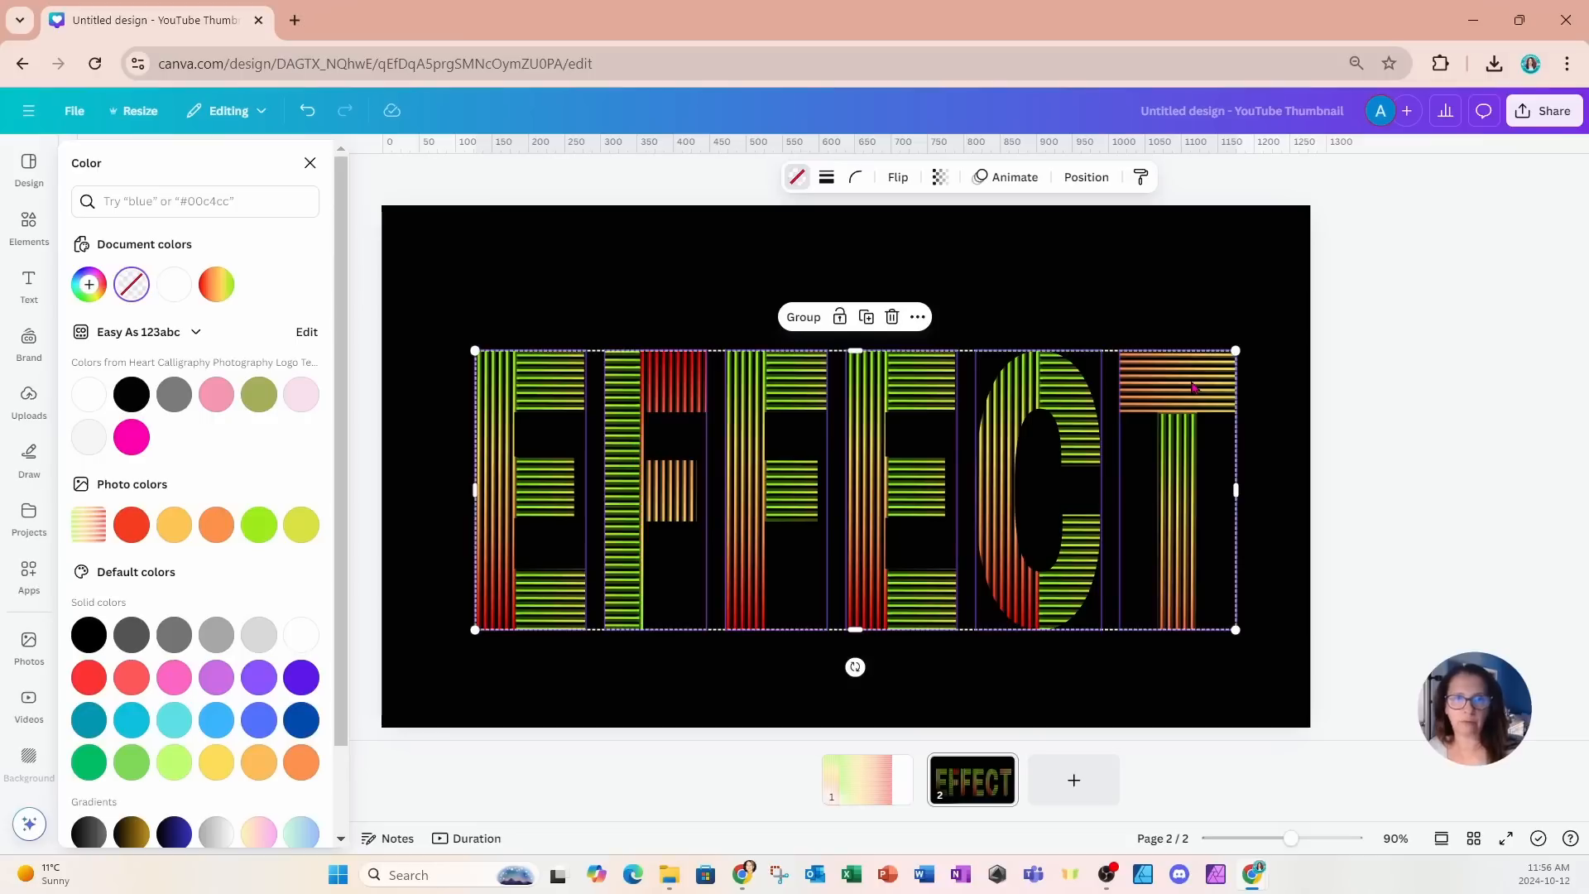
pyautogui.click(1160, 317)
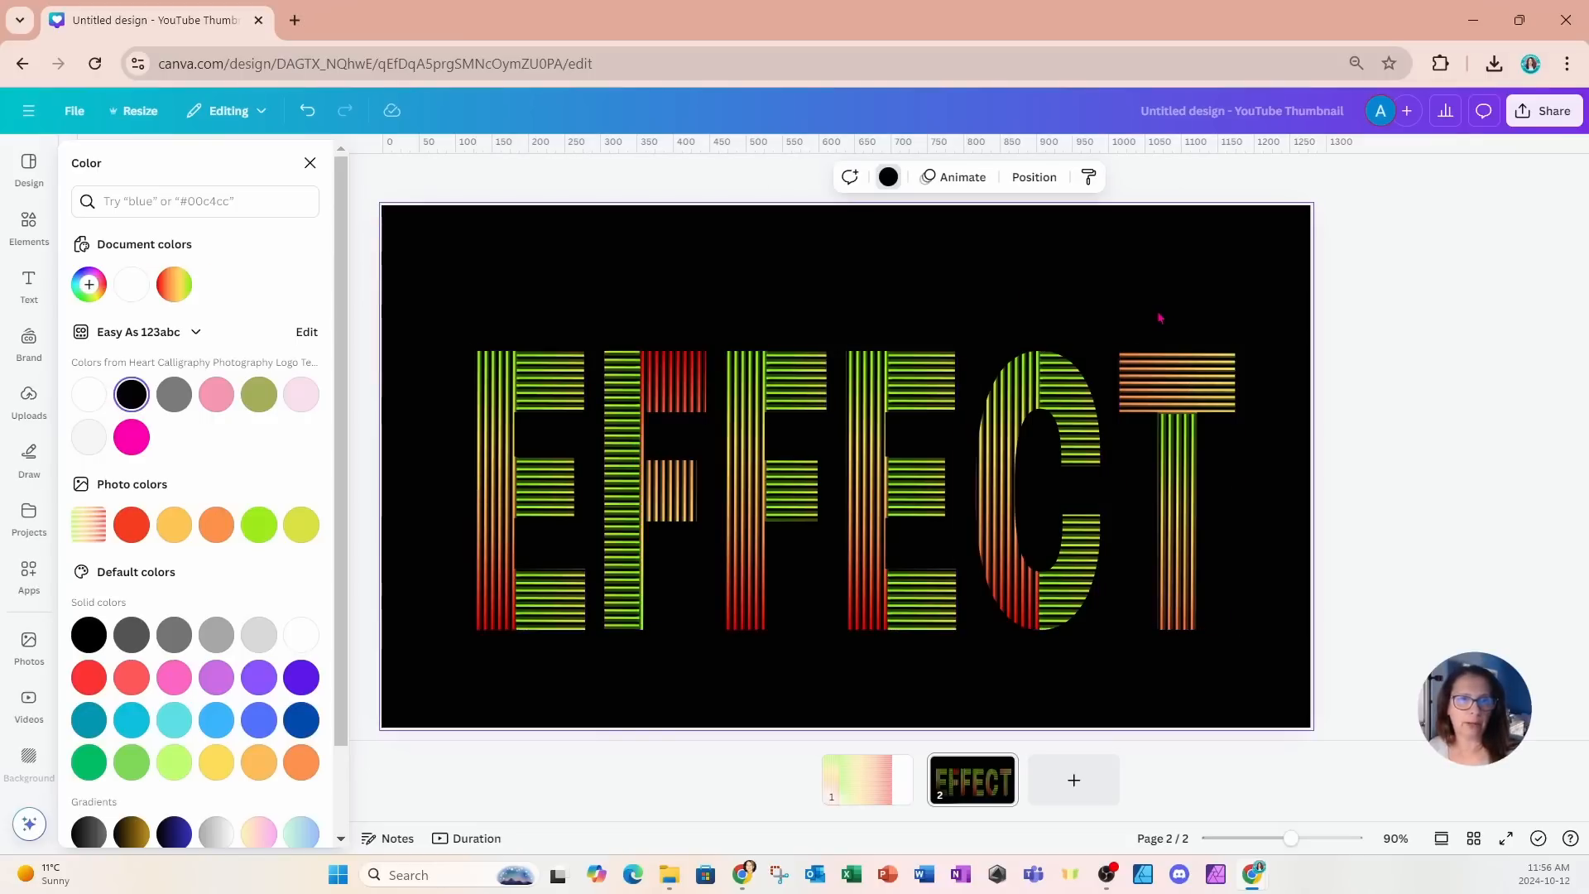
# Duplicate the first E and align the copy exactly over the original.
pyautogui.click(535, 356)
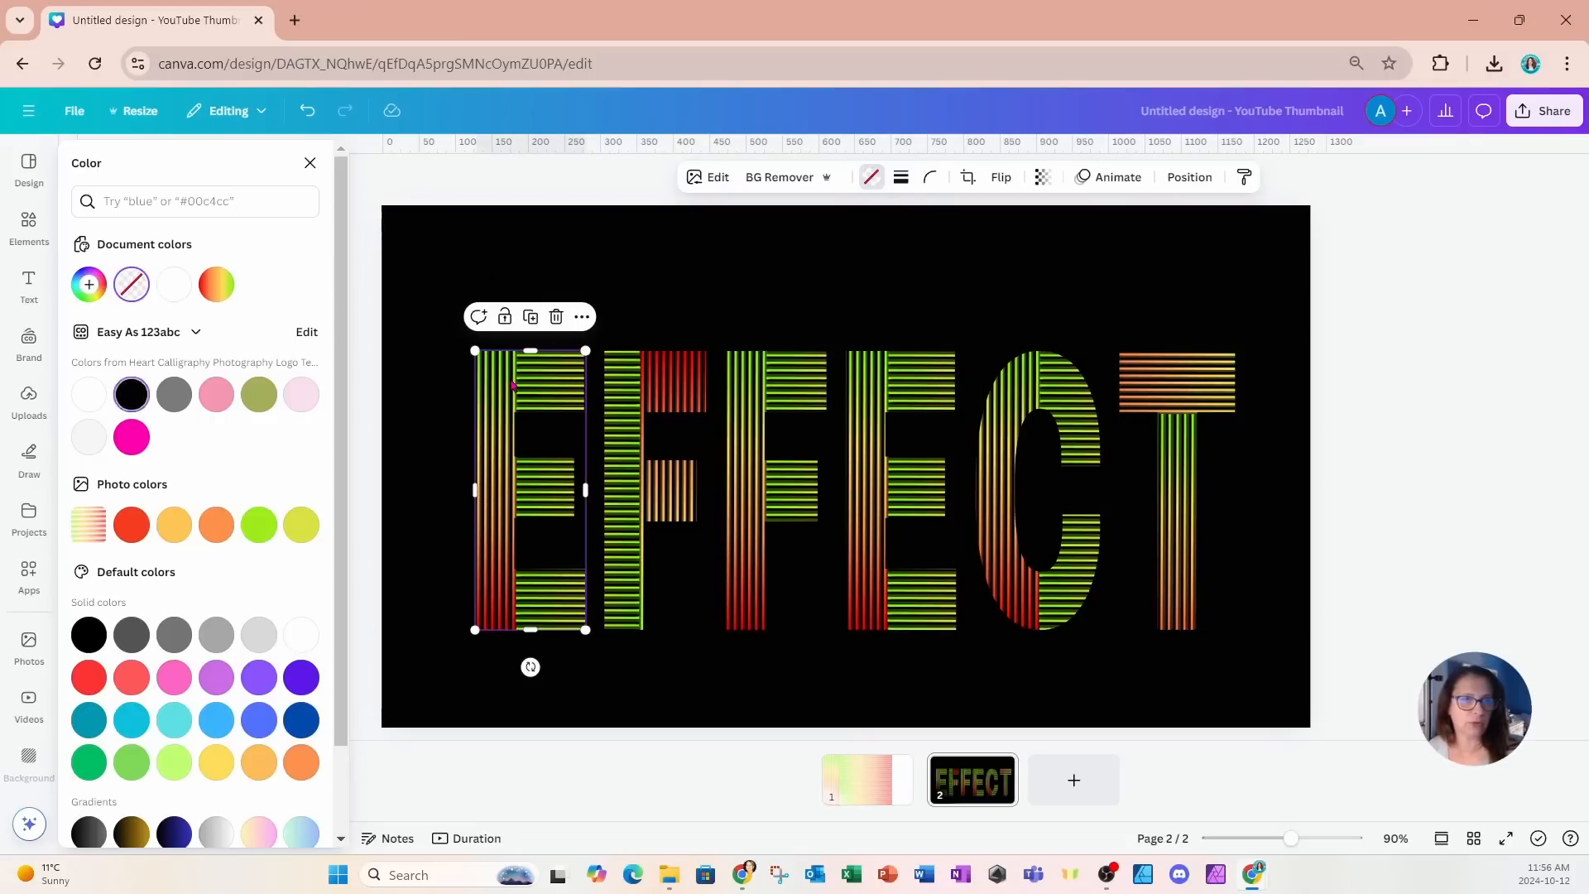
pyautogui.click(531, 317)
pyautogui.moveTo(537, 400); pyautogui.dragTo(526, 388)
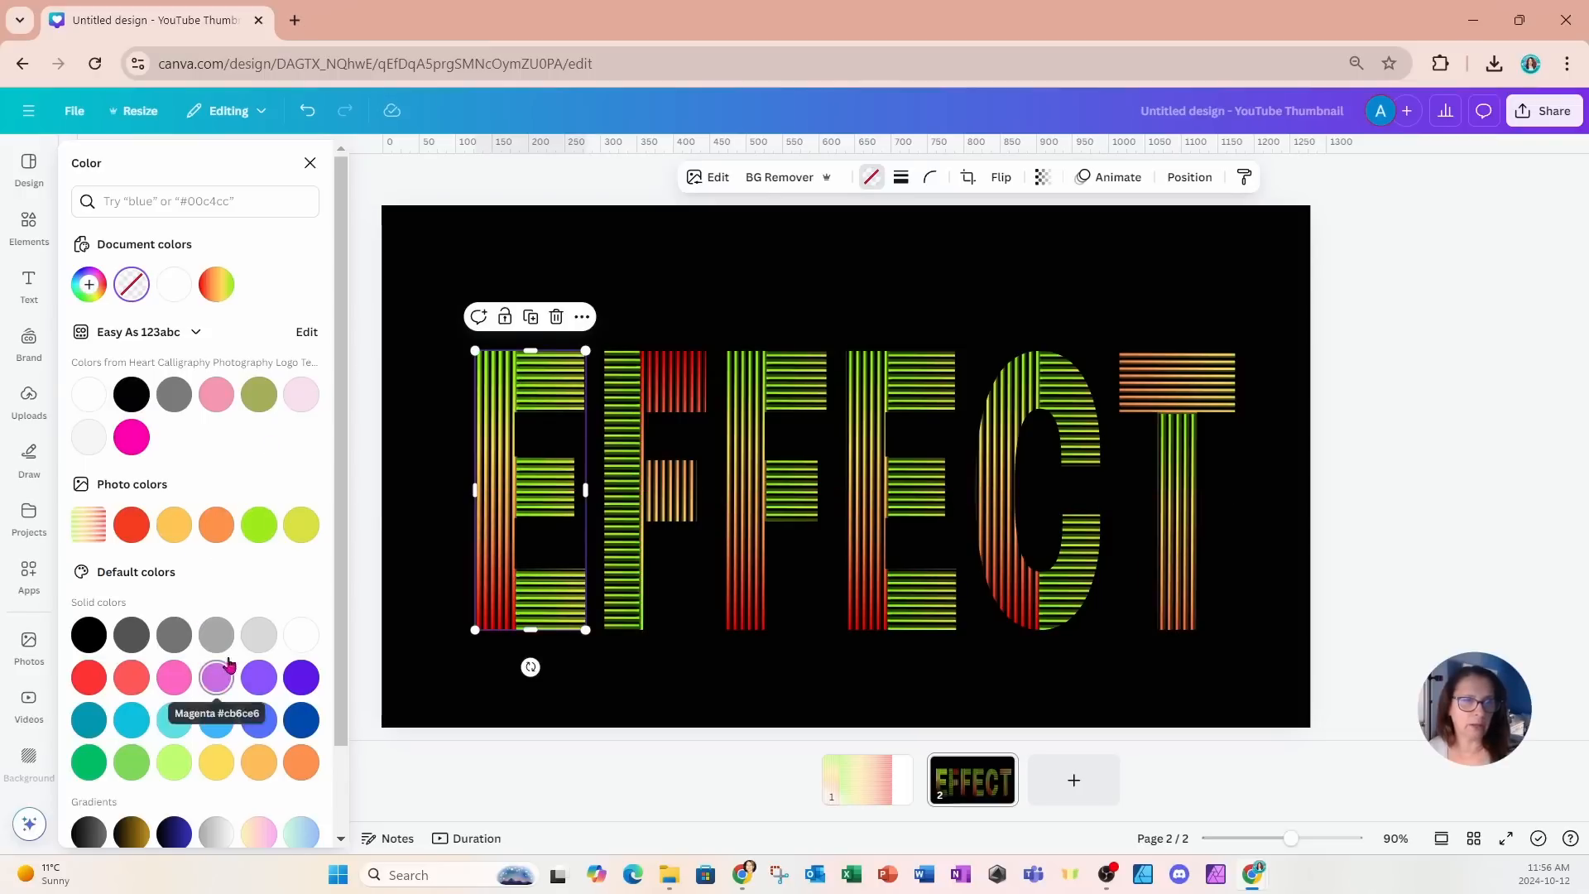
# Try filling the E copy with light gray and moving it beneath all the letters in the layer order.
pyautogui.click(259, 634)
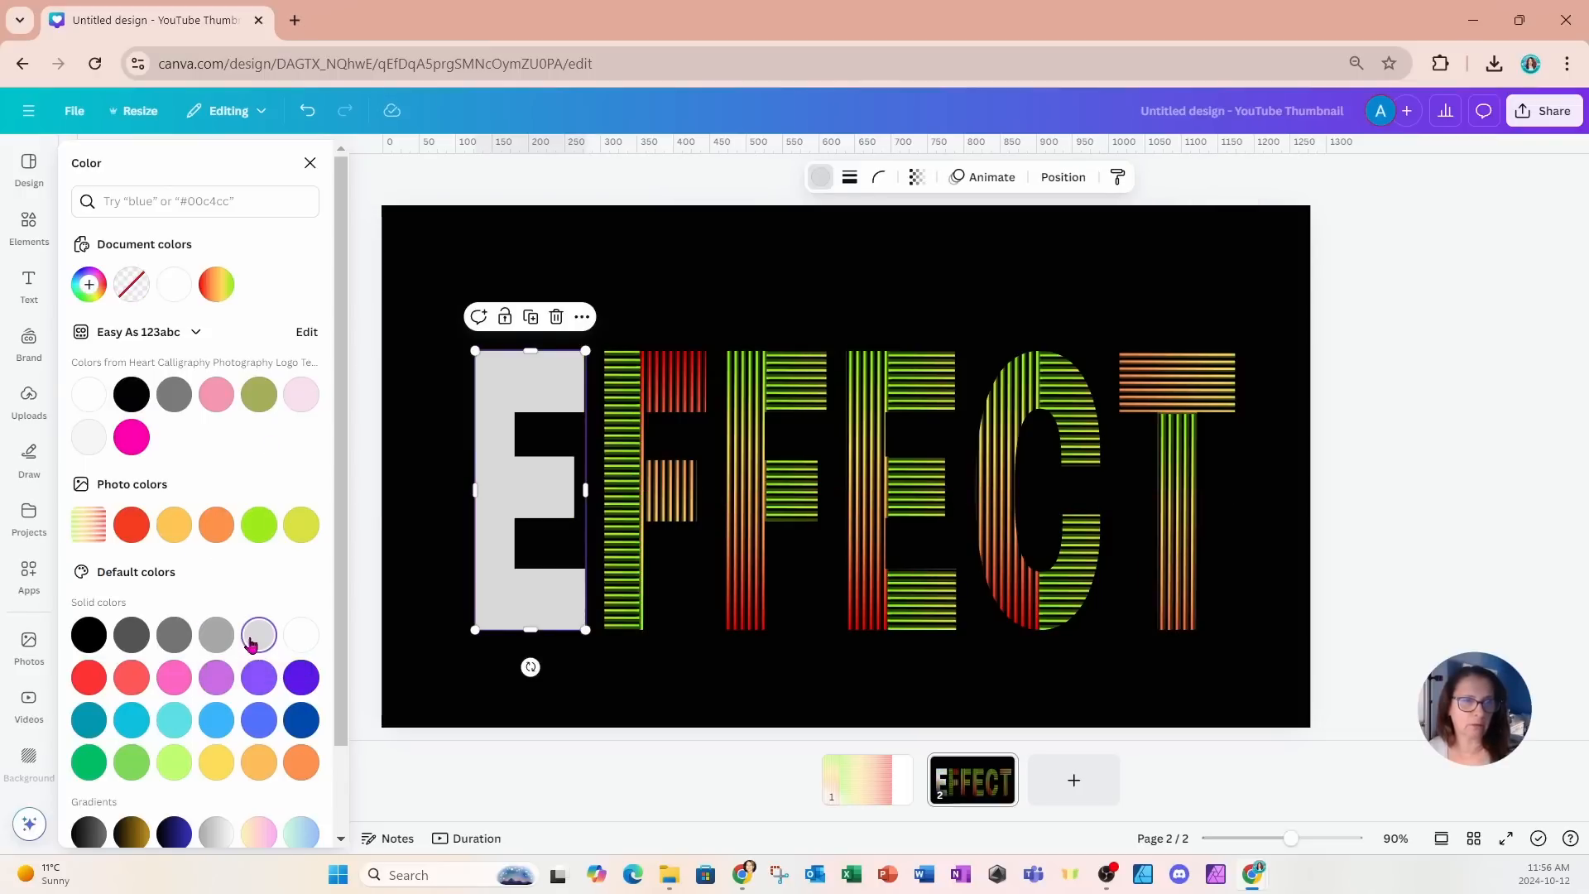
pyautogui.click(1059, 176)
pyautogui.click(290, 217)
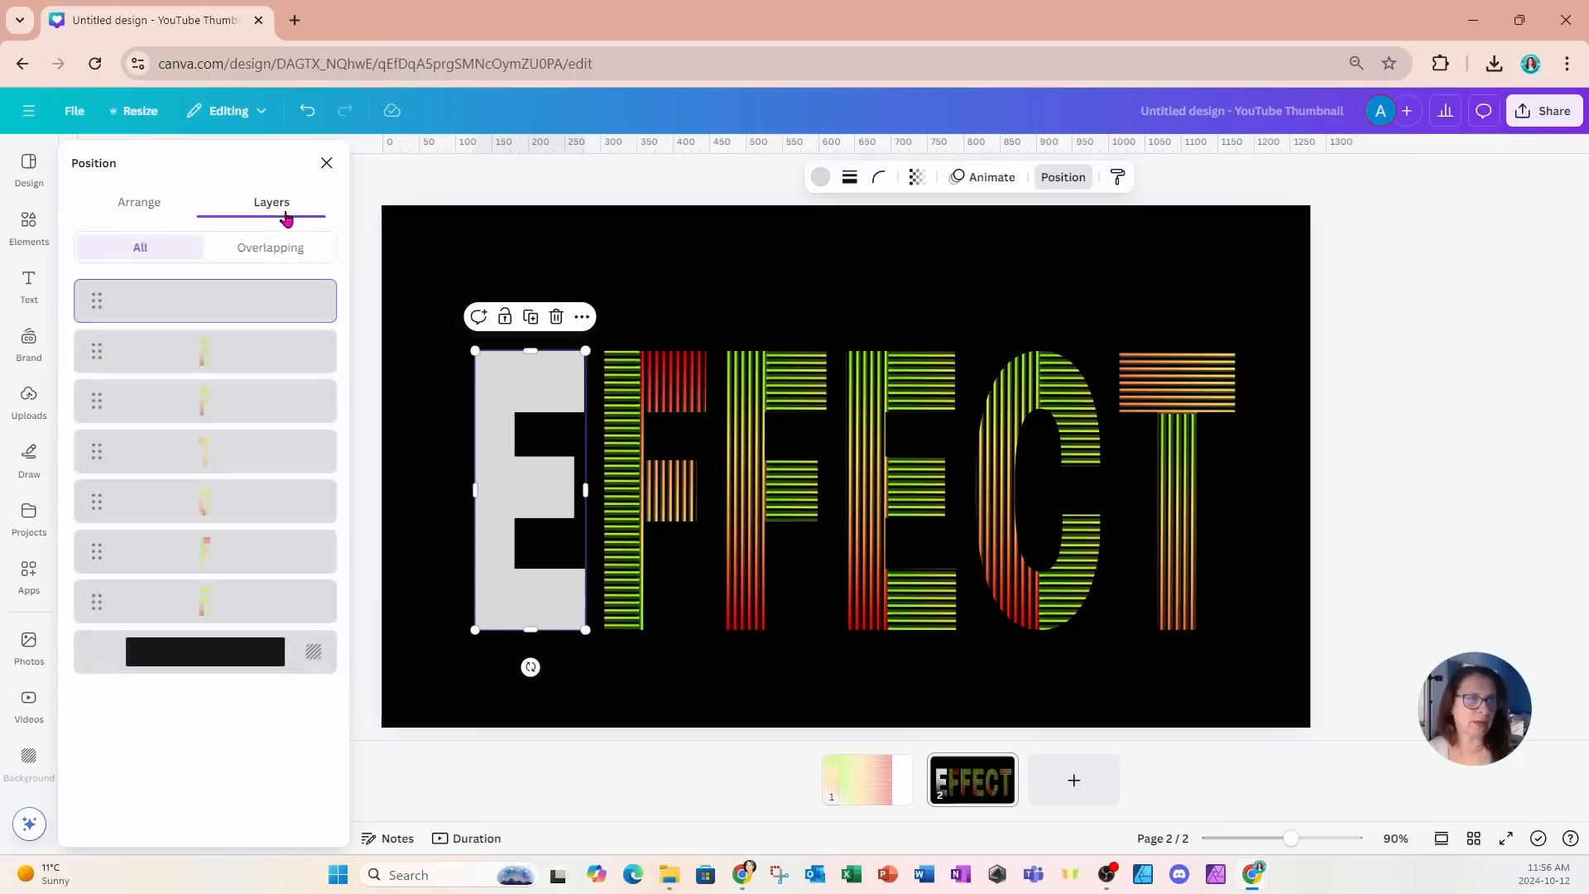
pyautogui.moveTo(235, 308); pyautogui.dragTo(219, 627)
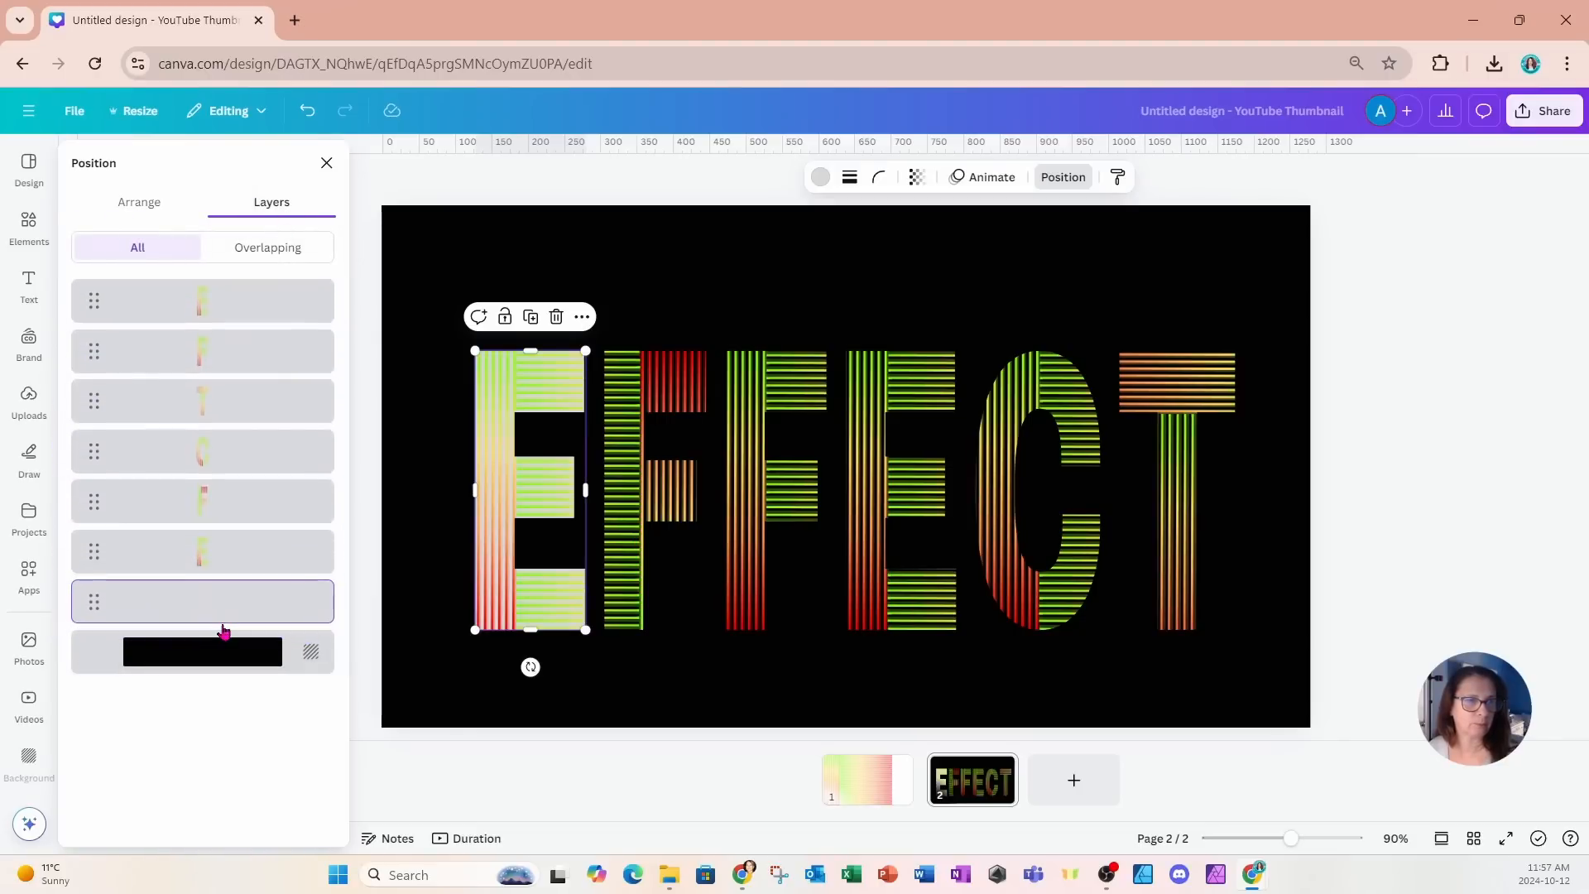
pyautogui.click(626, 286)
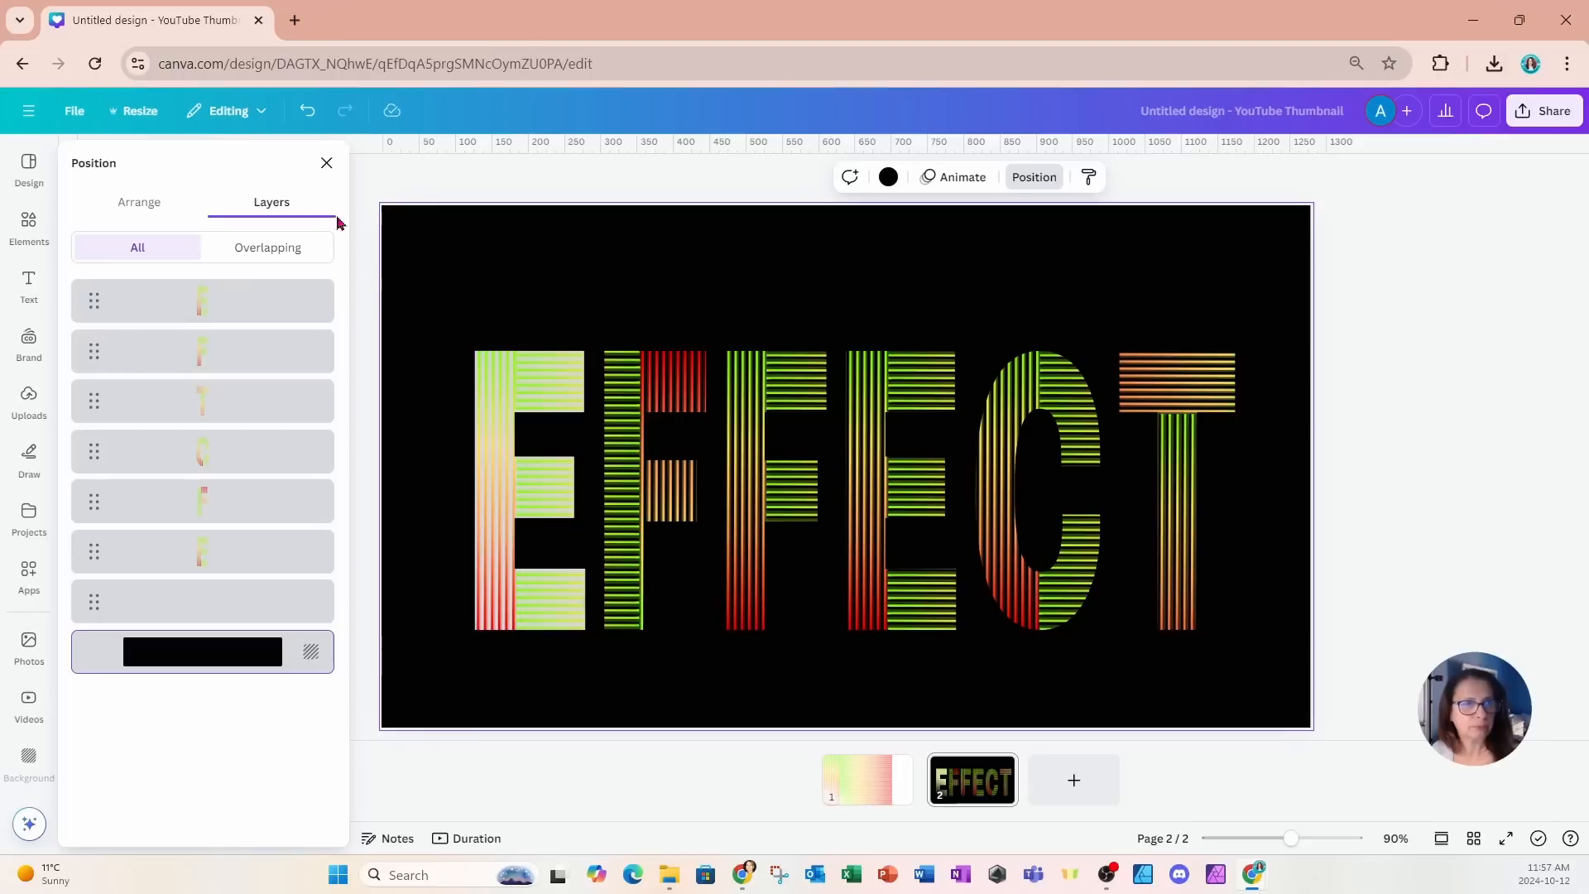
# Undo the layer reordering and gray fill of the E copy, and close the layer list.
pyautogui.click(307, 111)
pyautogui.click(307, 111)
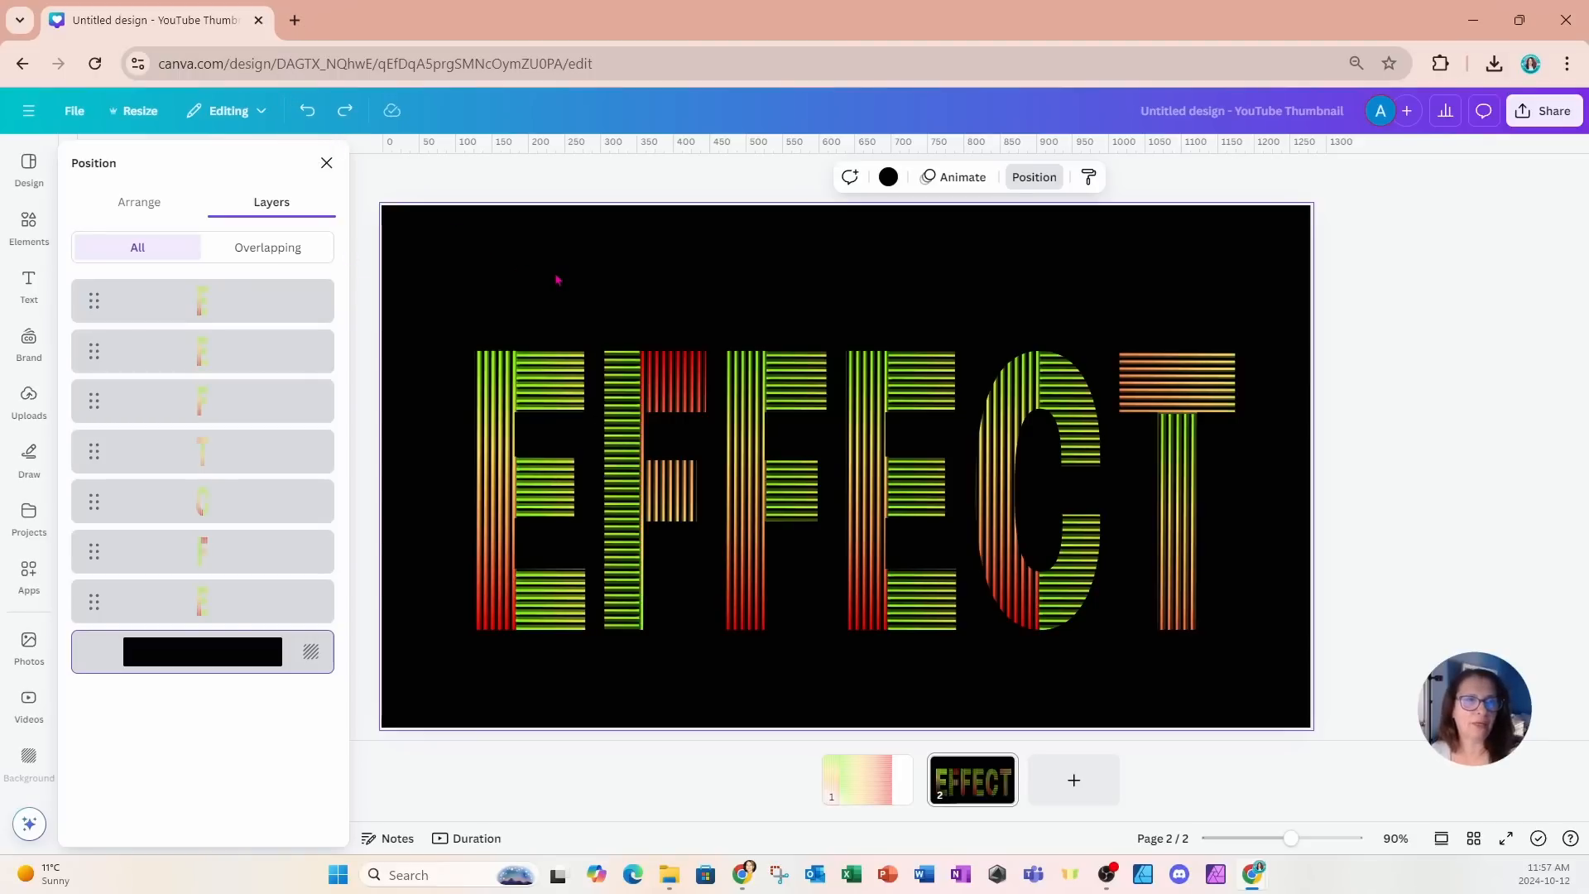
pyautogui.click(326, 163)
pyautogui.click(369, 153)
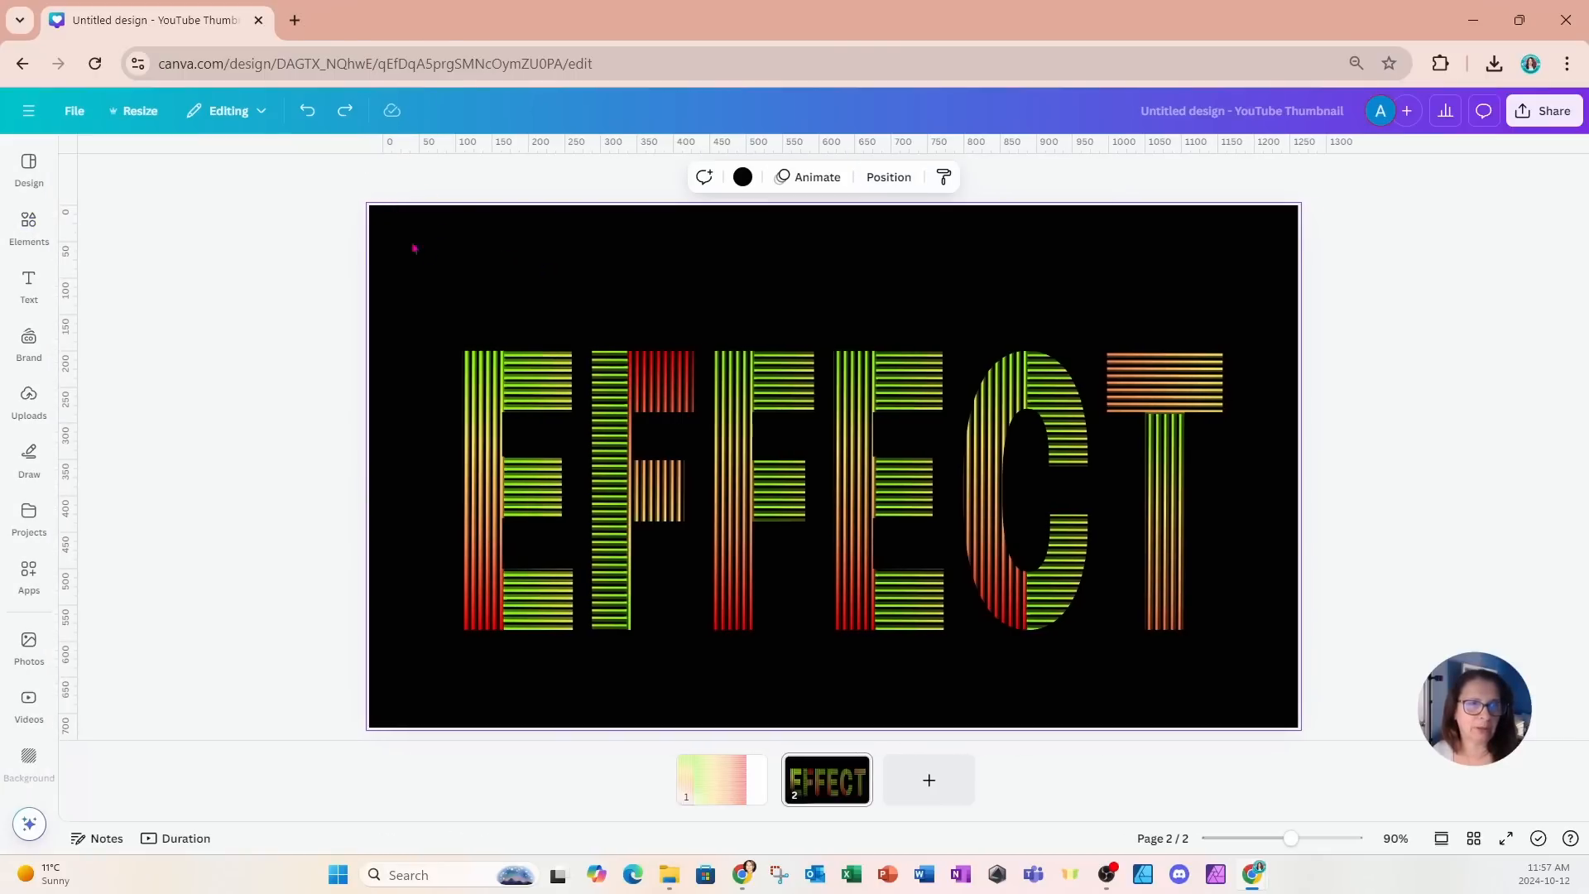